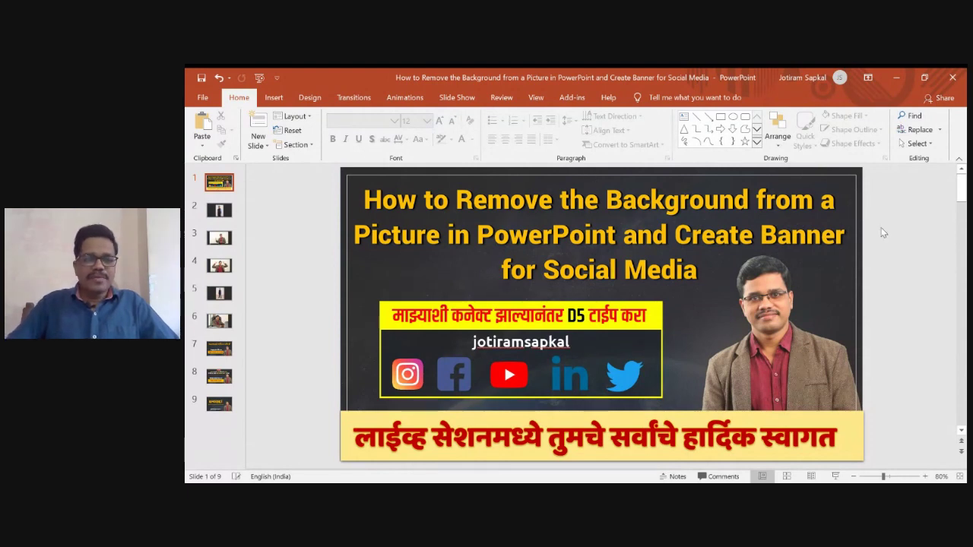
Page through the sample photos from slide 1 to slide 5, the full-length standing photo.
scroll(883, 232, "down", 1)
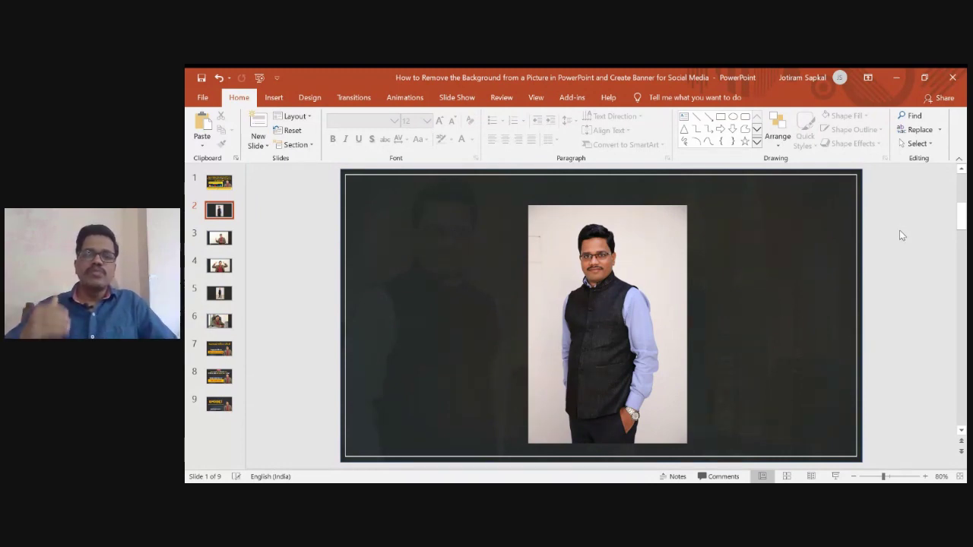
key("Down")
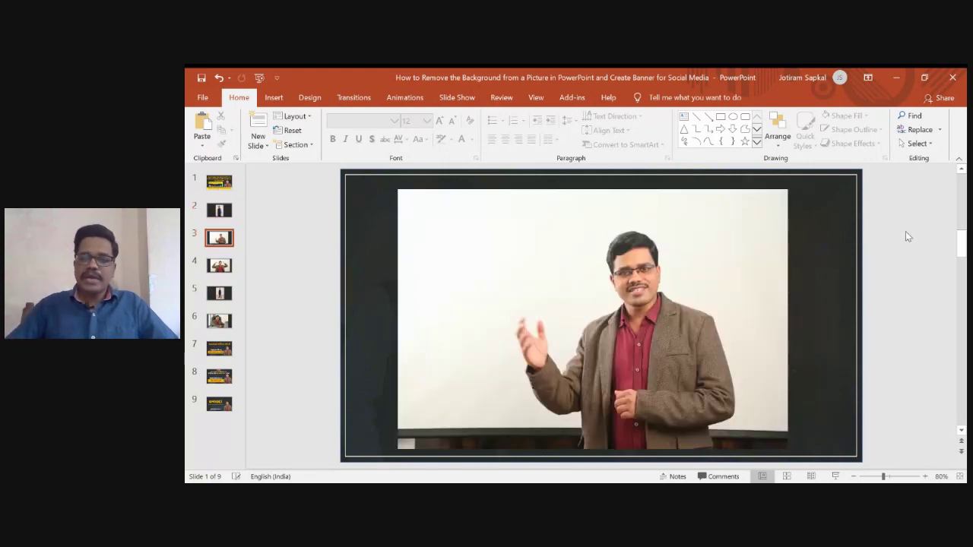
key("Down")
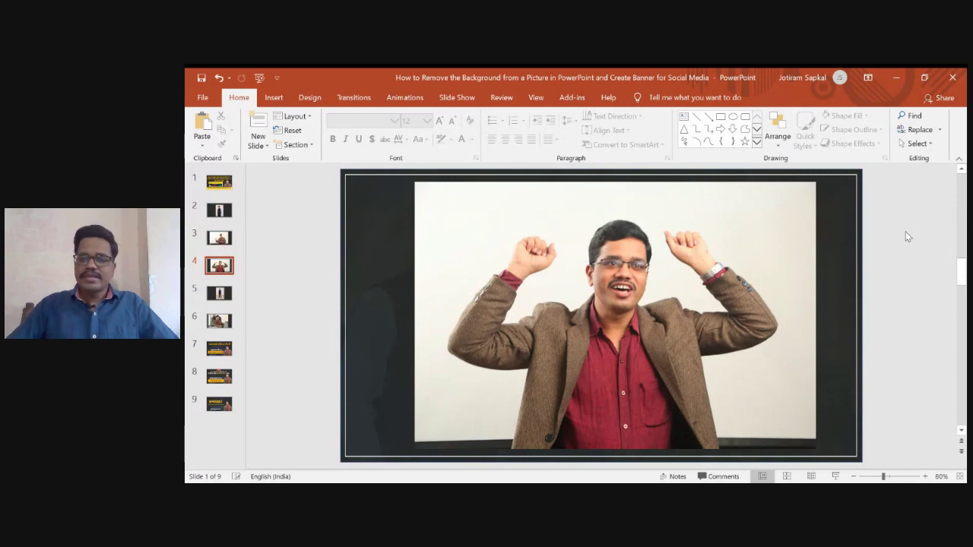
key("Down")
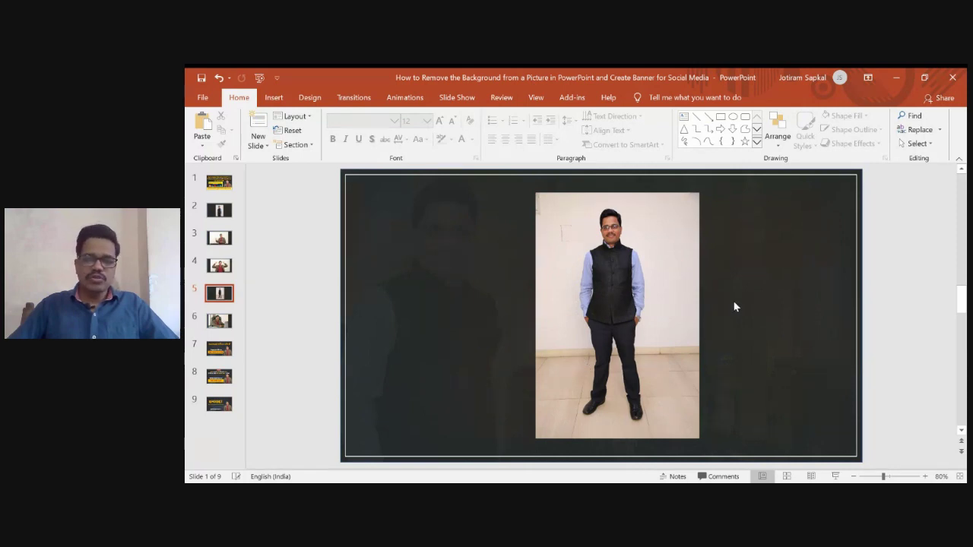
Glance at slide 6's office photo, then return to slide 2's standing photo of the man in the black vest.
key("Down")
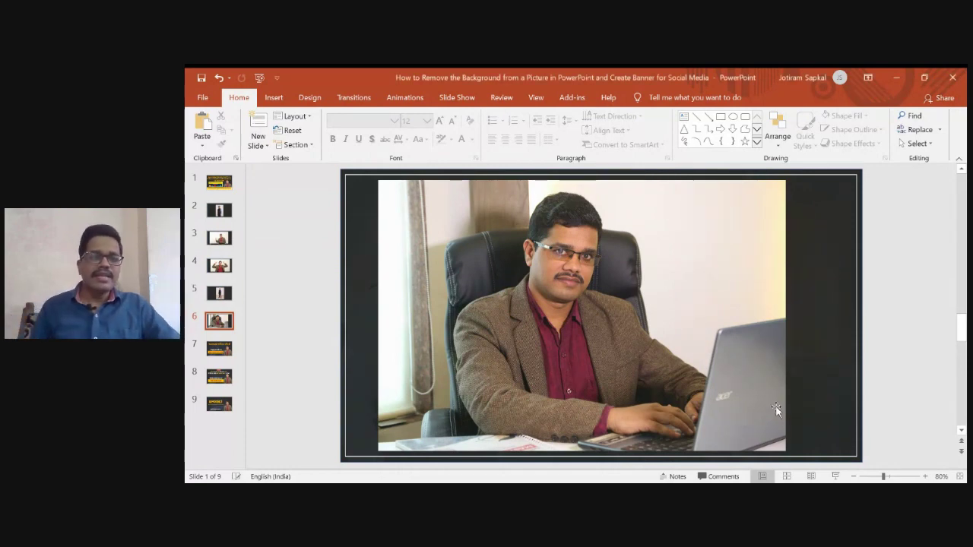
left_click(220, 210)
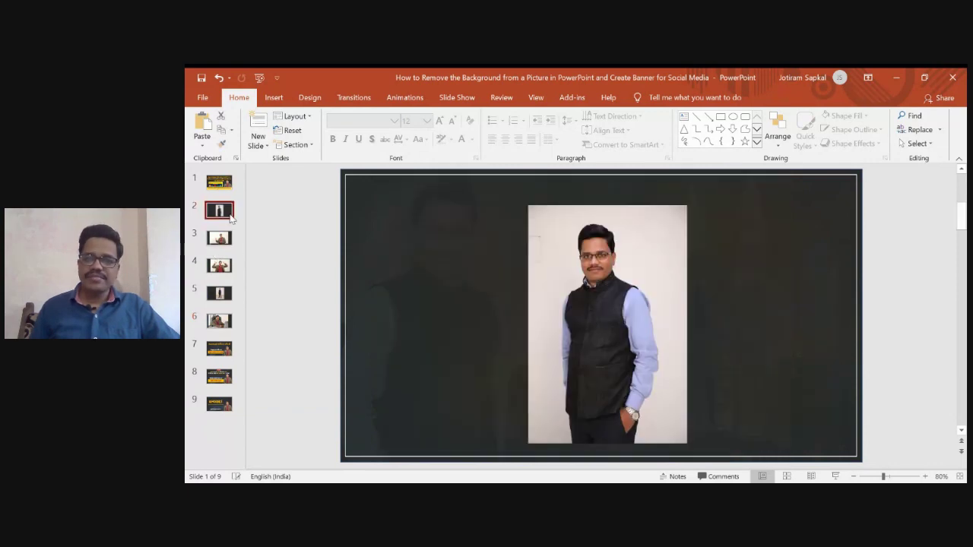
Select slide 2's standing photo and start Remove Background from the Picture Tools Format tab.
left_click(568, 282)
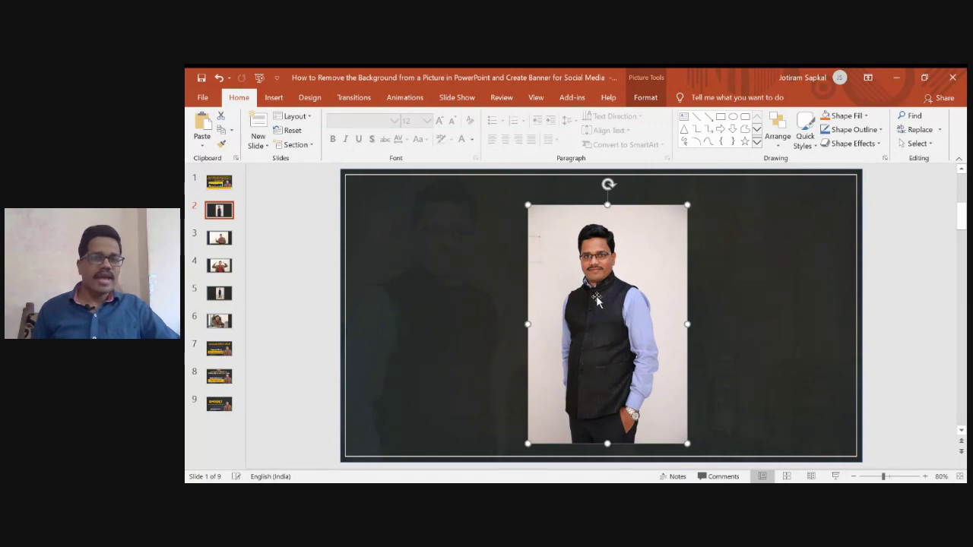
left_click(643, 99)
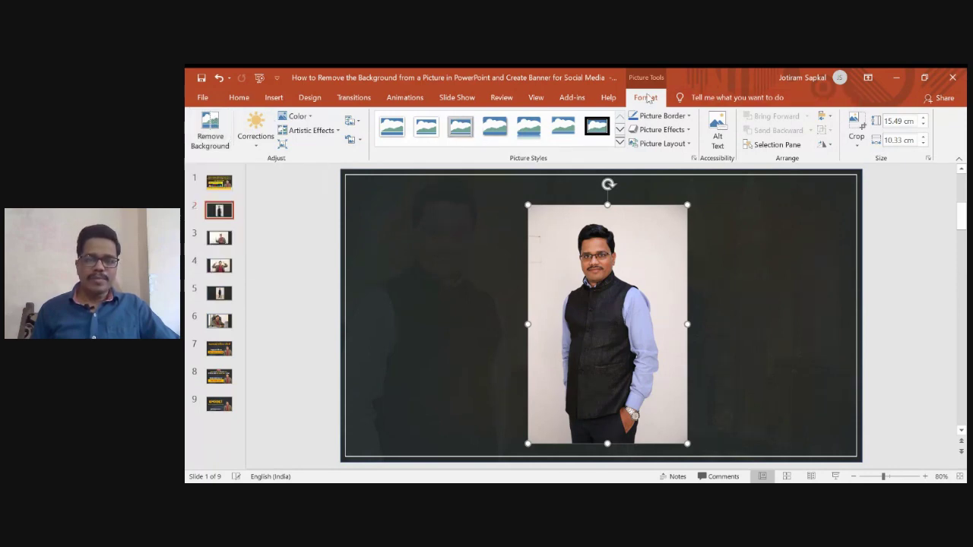
left_click(215, 131)
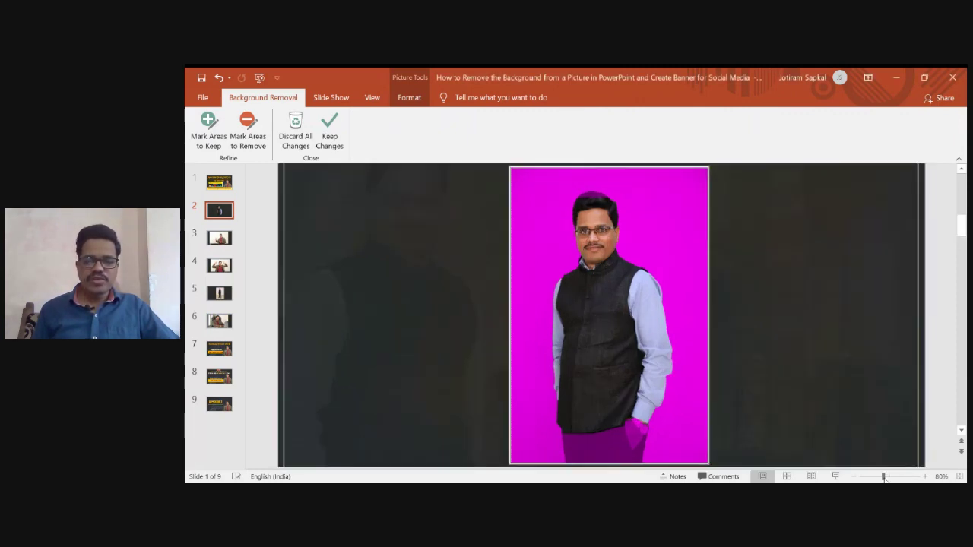
Zoom in on the photo, bring the man's face into view, and switch to Mark Areas to Keep.
left_click_drag(883, 477, 912, 482)
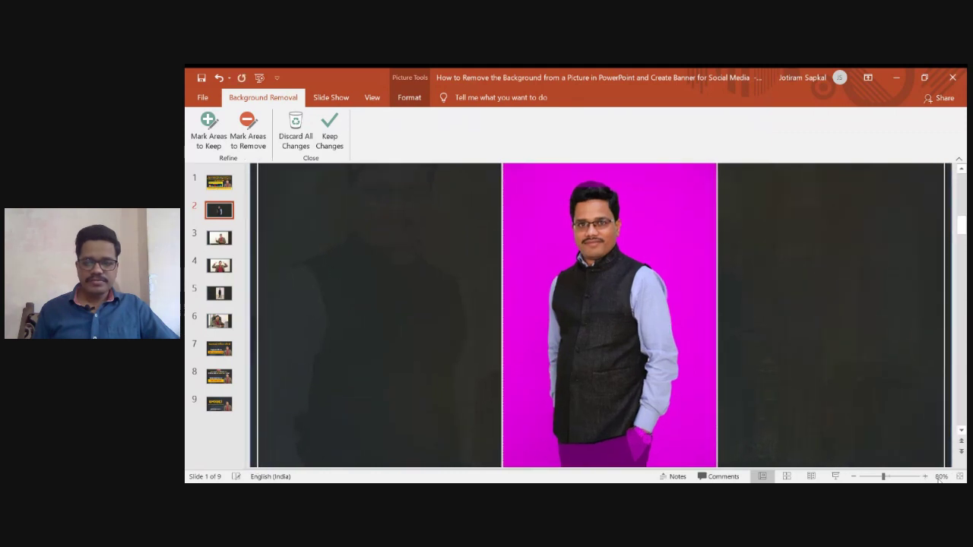
left_click(901, 477)
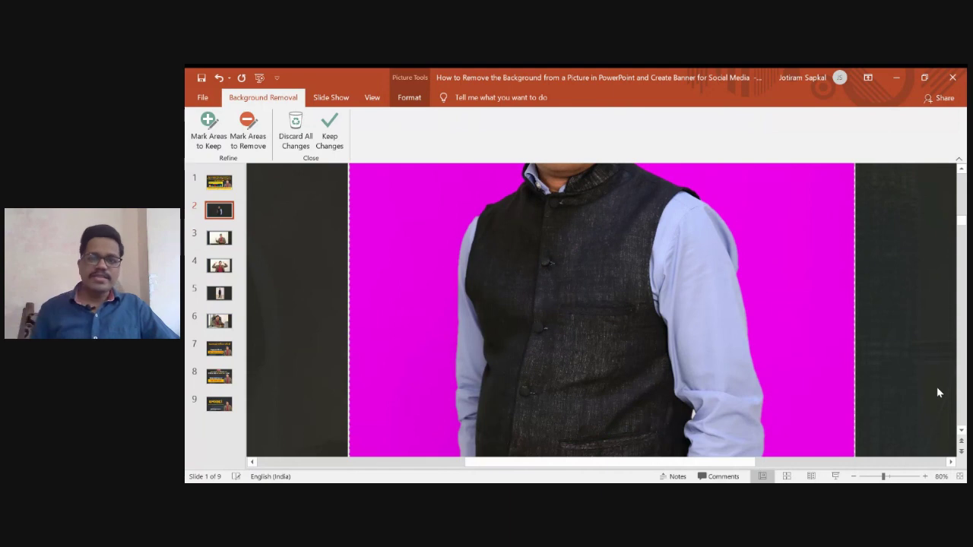
left_click(960, 170)
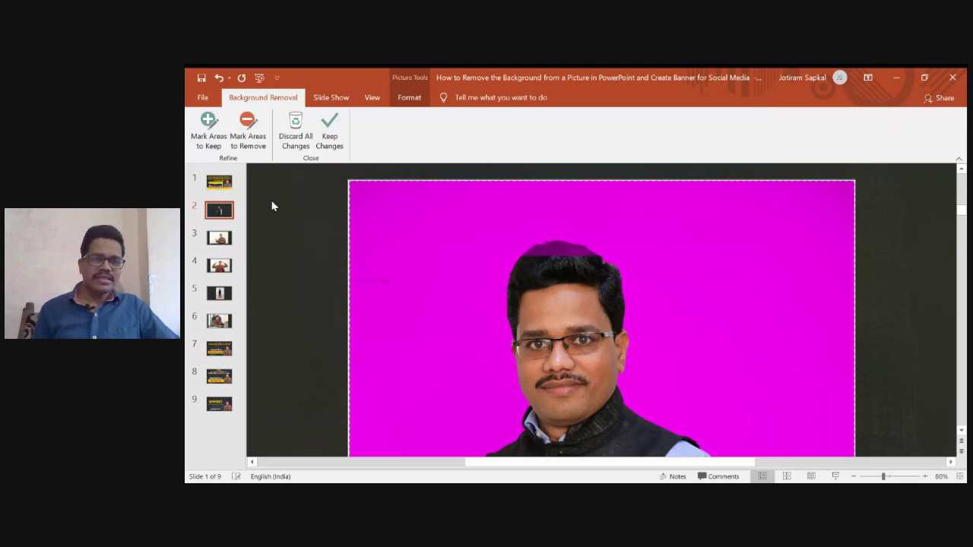
left_click(196, 138)
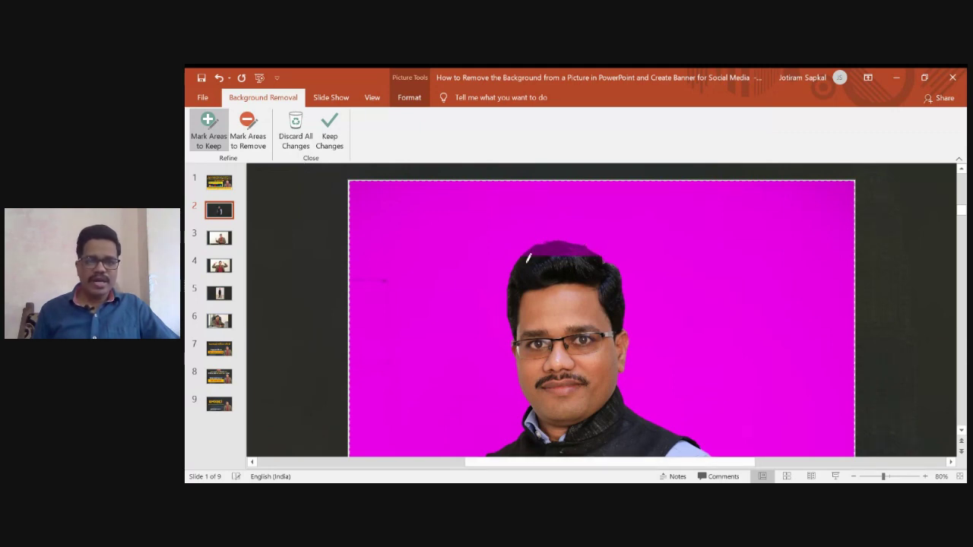
Stroke across the top of the man's hair to keep it in the cutout.
mouse_move(514, 274)
left_mouse_down()
mouse_move(565, 246)
mouse_move(606, 270)
left_mouse_up()
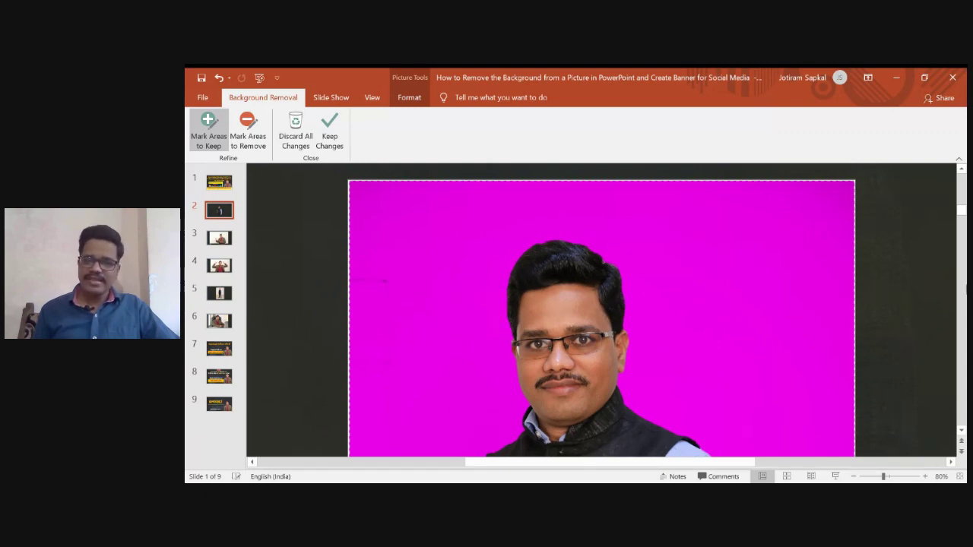
left_click_drag(963, 214, 964, 237)
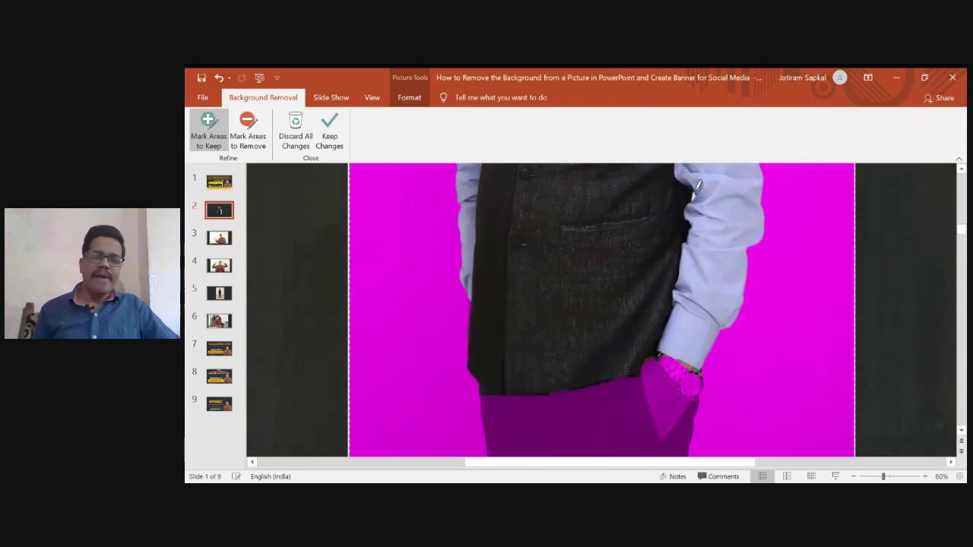
left_click(961, 170)
left_click(960, 171)
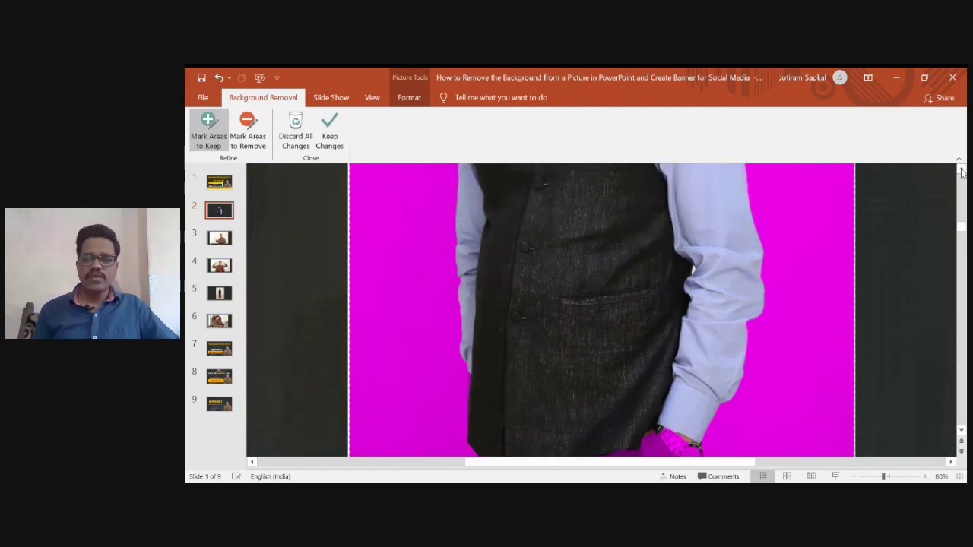
left_click(917, 478)
left_click(918, 477)
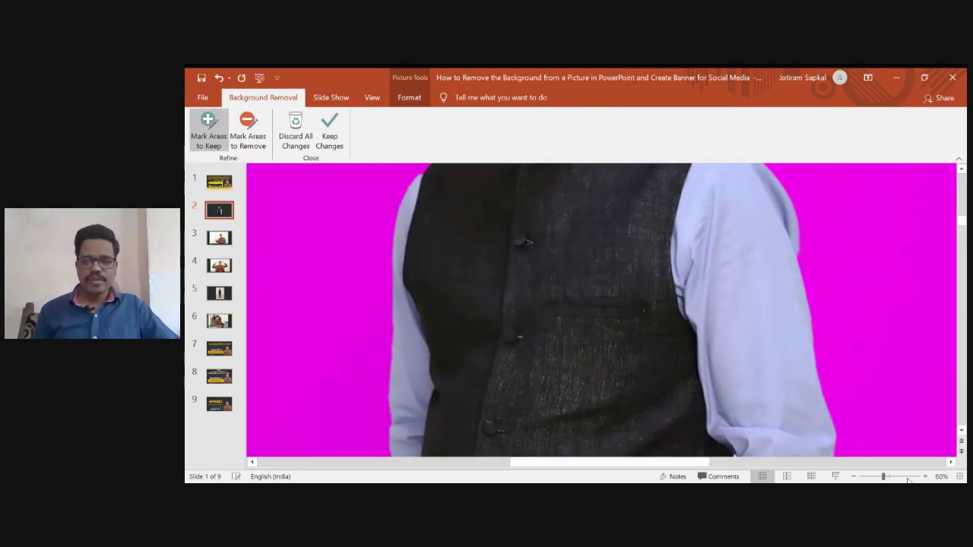
left_click(917, 477)
left_click_drag(962, 219, 963, 233)
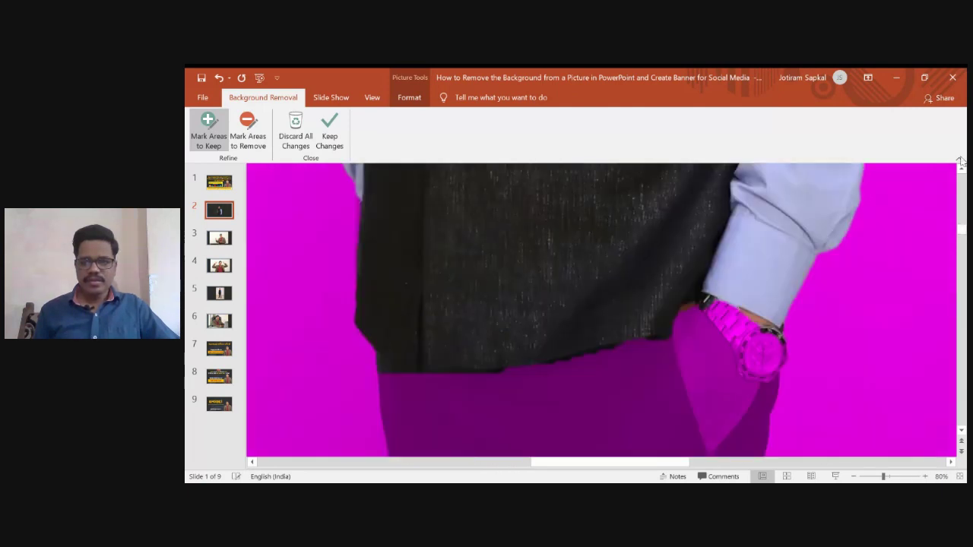
left_click(960, 169)
left_click(961, 172)
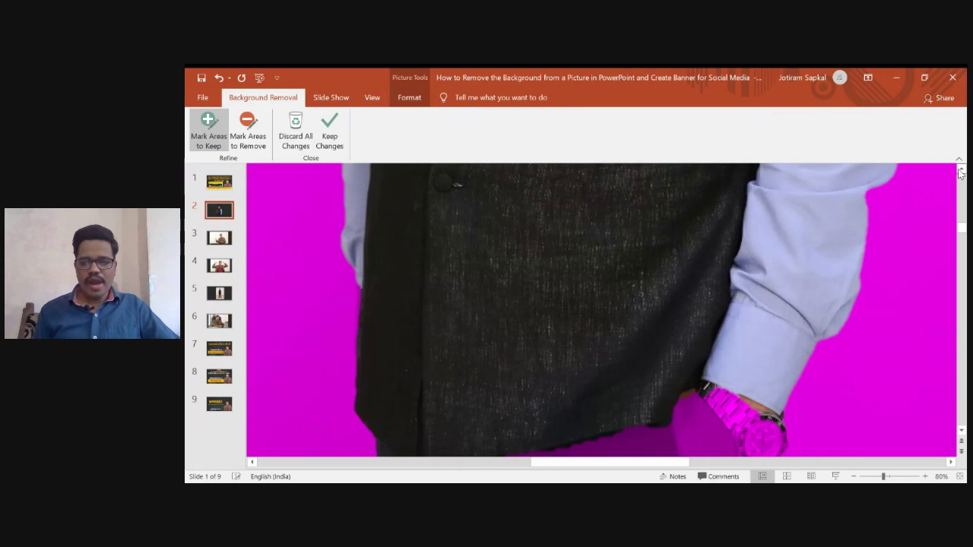
left_click(961, 171)
left_click(961, 172)
left_click(960, 173)
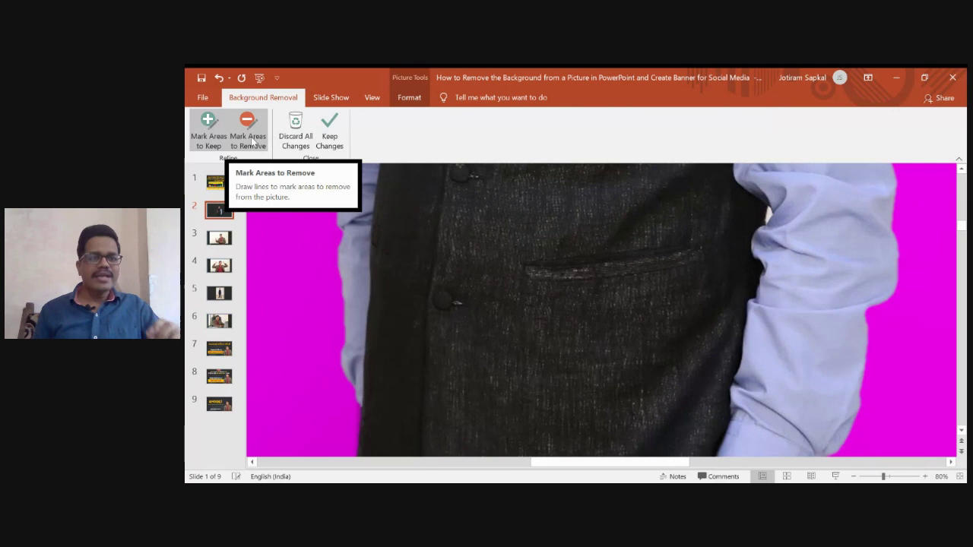
left_click(254, 145)
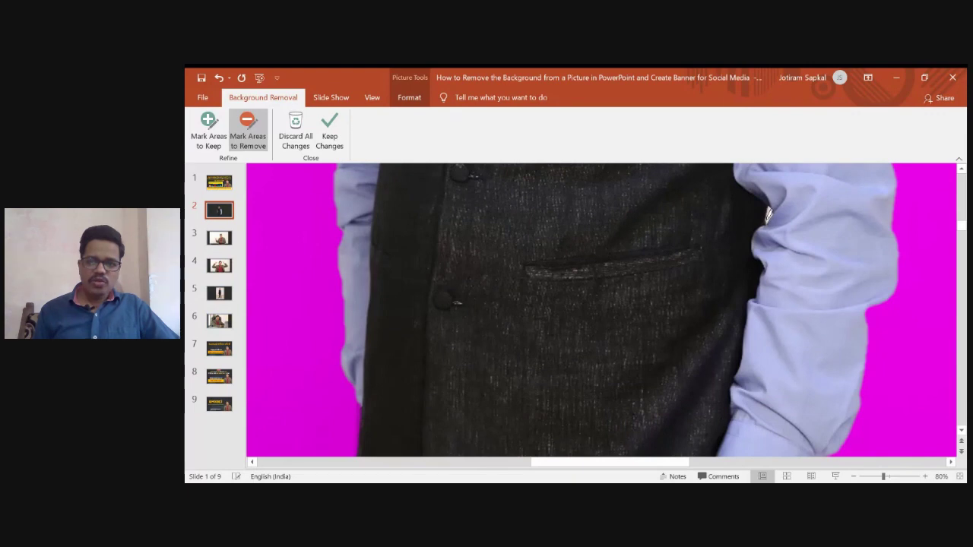
Undo a stray removal mark on the shirt edge and scroll back to slide 2 with the backdrop removed.
left_click_drag(768, 215, 771, 203)
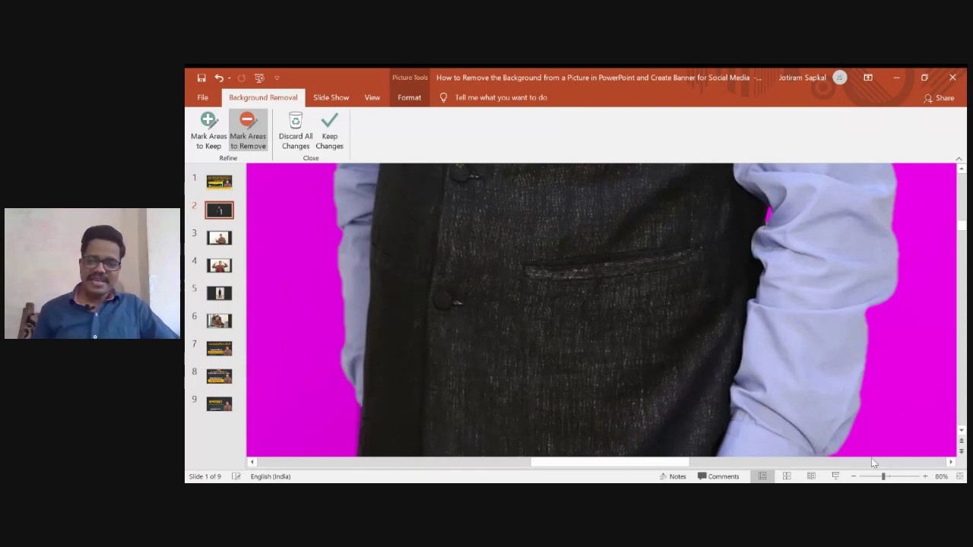
key("ctrl+z")
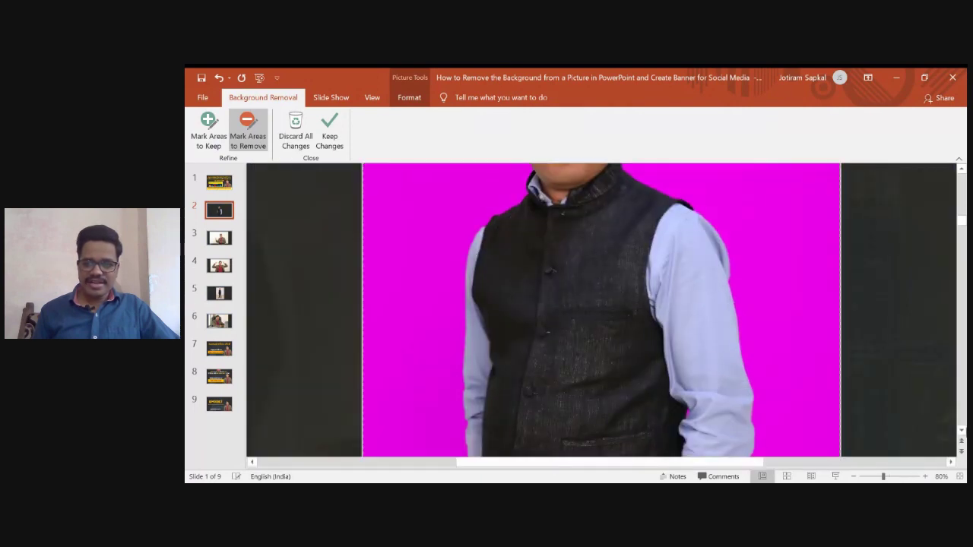
scroll(962, 433, "down", 2)
scroll(962, 433, "down", 2)
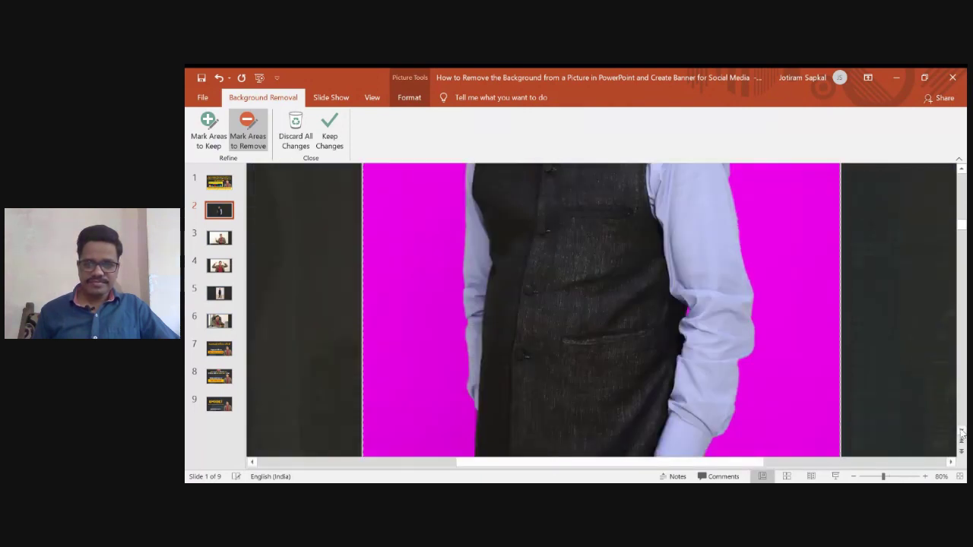
scroll(962, 434, "down", 3)
scroll(961, 434, "down", 5)
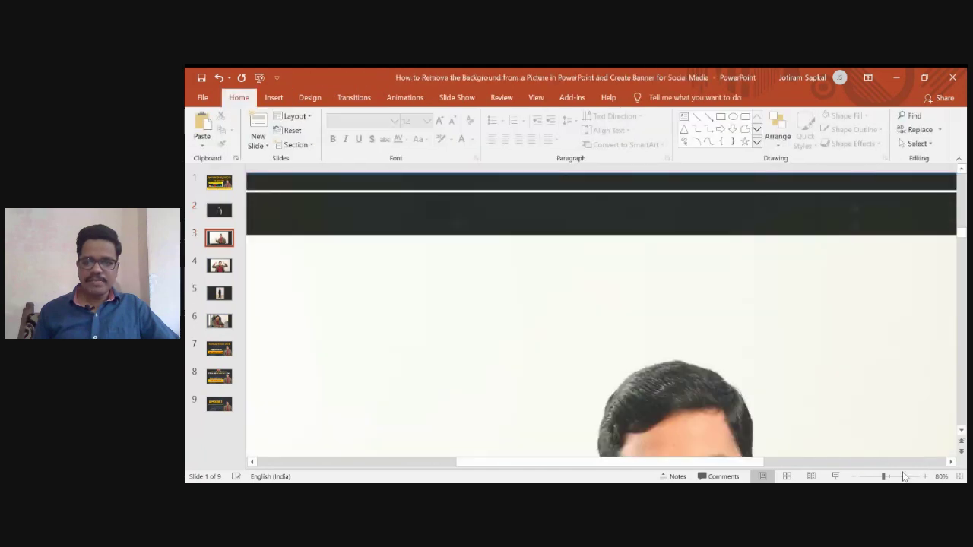
scroll(962, 209, "up", 2)
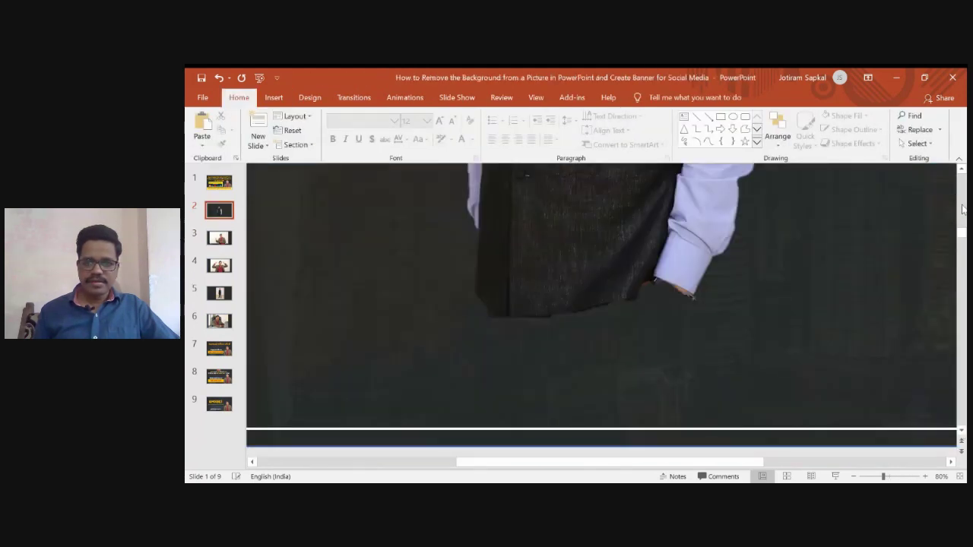
Reopen background removal and mark the lower vest edge, hand and wrist as areas to keep.
left_click(423, 196)
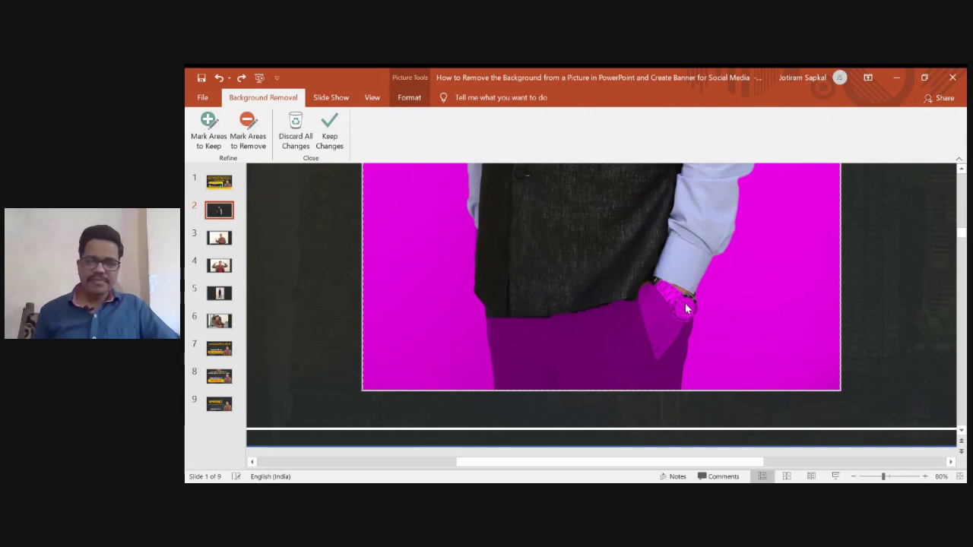
left_click(207, 144)
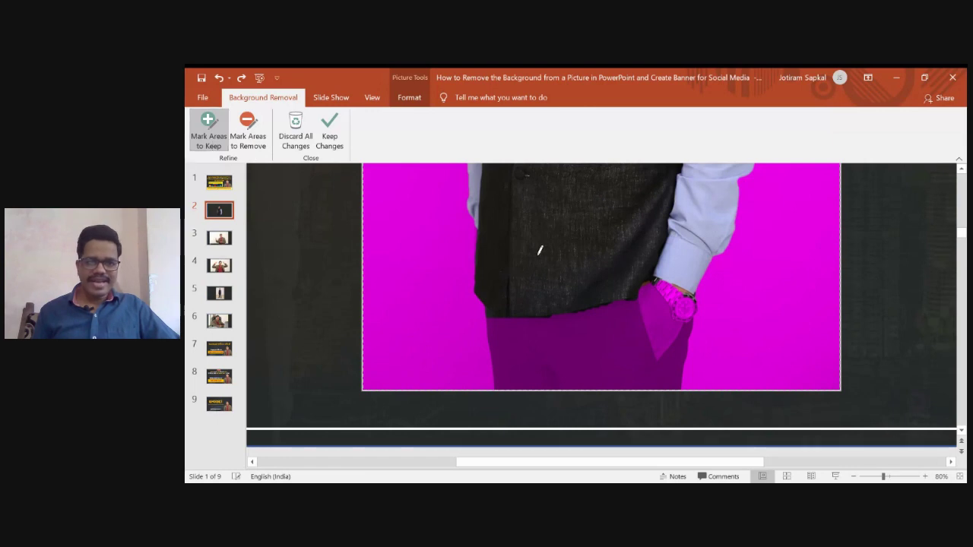
mouse_move(539, 252)
left_mouse_down()
mouse_move(499, 300)
mouse_move(500, 381)
mouse_move(670, 381)
left_mouse_up()
mouse_move(672, 366)
left_mouse_down()
mouse_move(695, 301)
mouse_move(688, 268)
mouse_move(615, 254)
mouse_move(505, 279)
left_mouse_up()
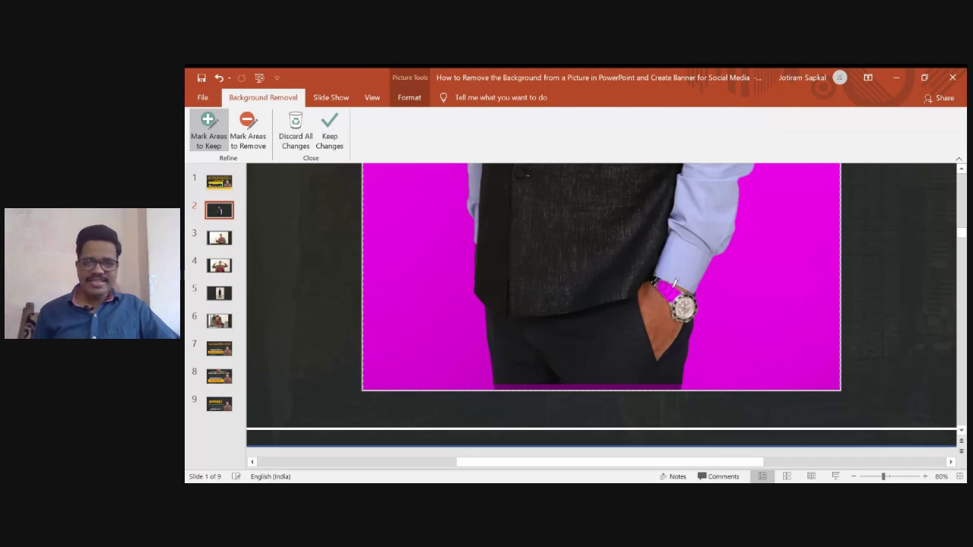
left_click_drag(684, 282, 668, 258)
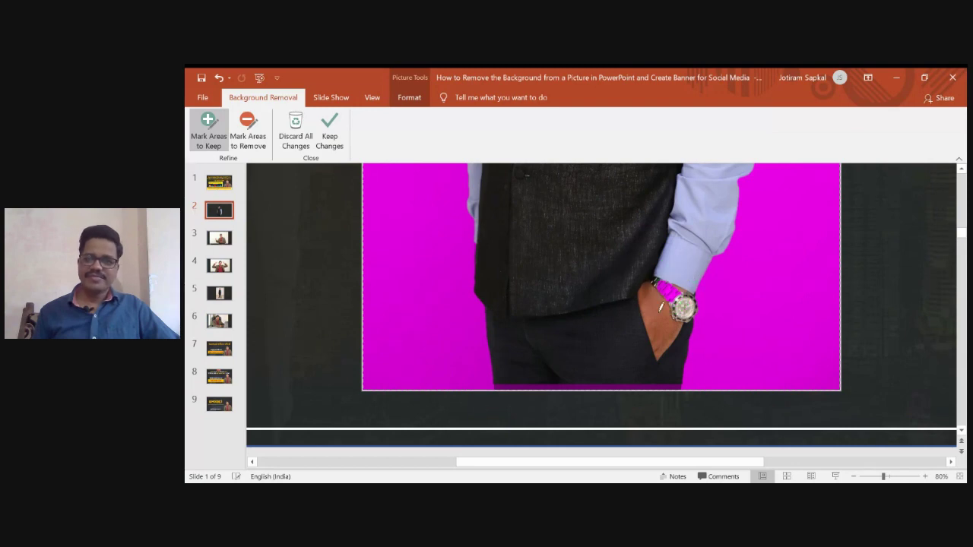
Mark the wrist and the whole watch strap as areas to keep.
left_click_drag(693, 282, 692, 271)
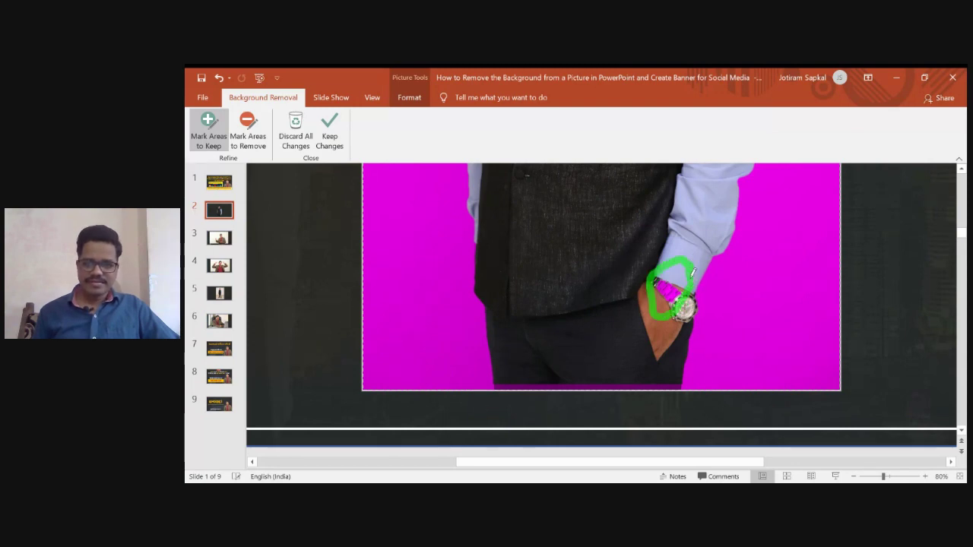
left_click_drag(661, 273, 682, 299)
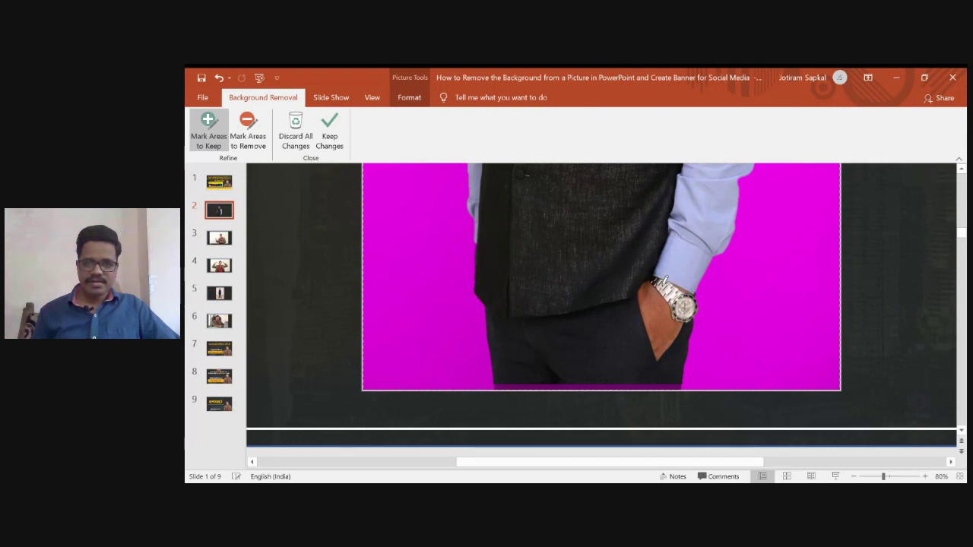
left_click_drag(660, 272, 684, 300)
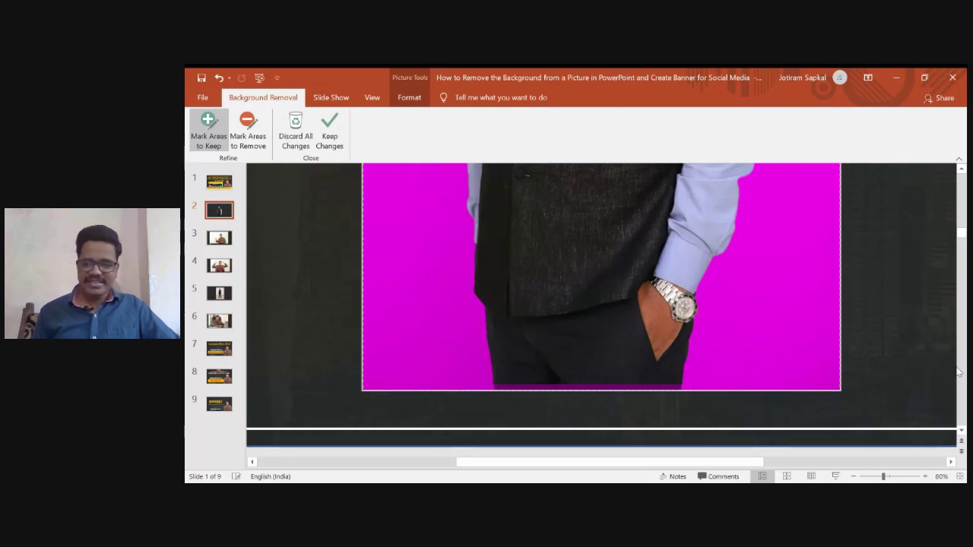
Scroll up to inspect the upper vest and switch to Mark Areas to Remove.
left_click(960, 170)
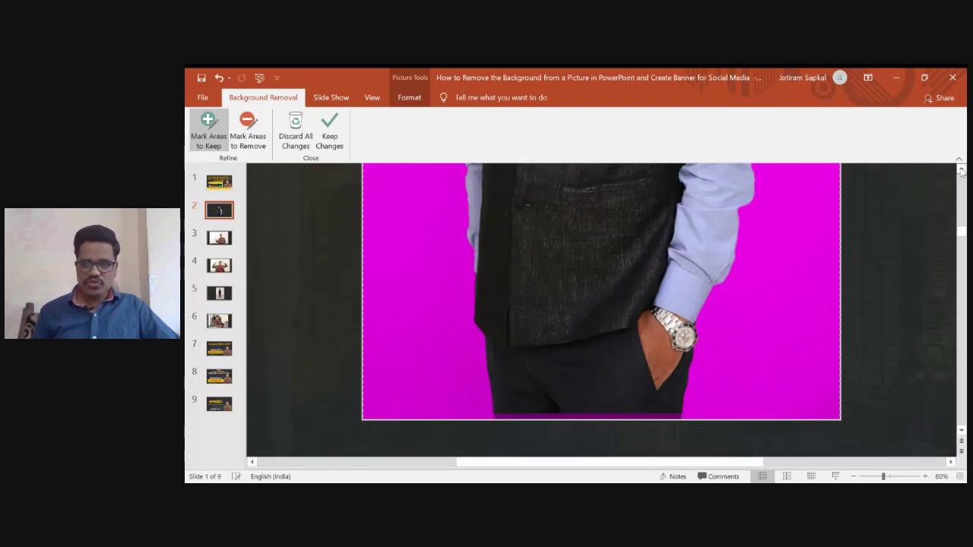
left_click(961, 170)
left_click(960, 170)
left_click(961, 170)
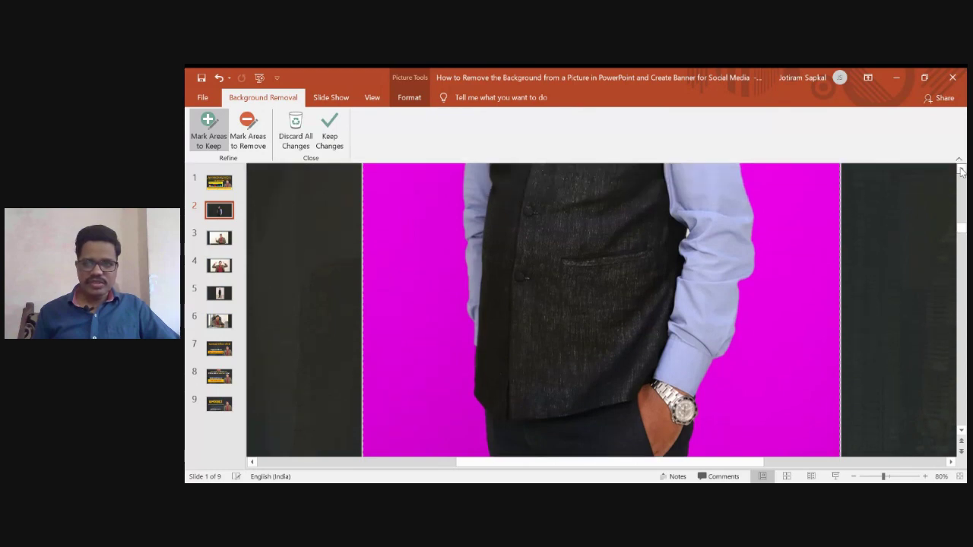
left_click(961, 170)
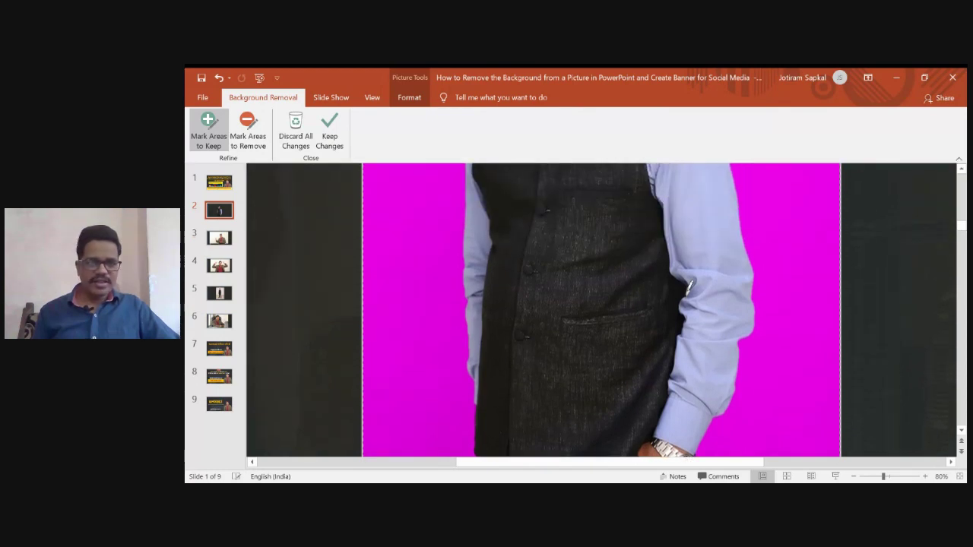
left_click(256, 135)
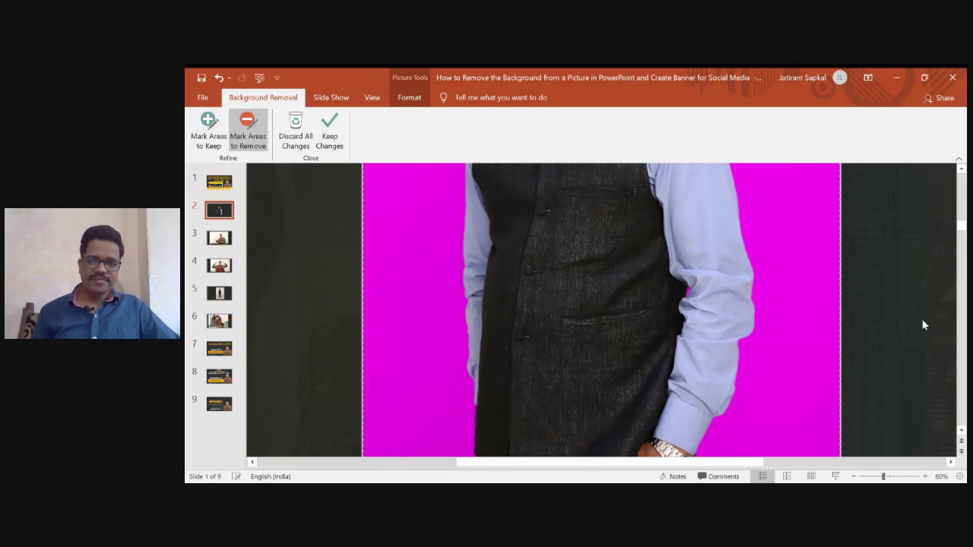
Scroll up to the face, then Keep Changes to finish the cutout with hand and watch included.
scroll(601, 310, "up", 1)
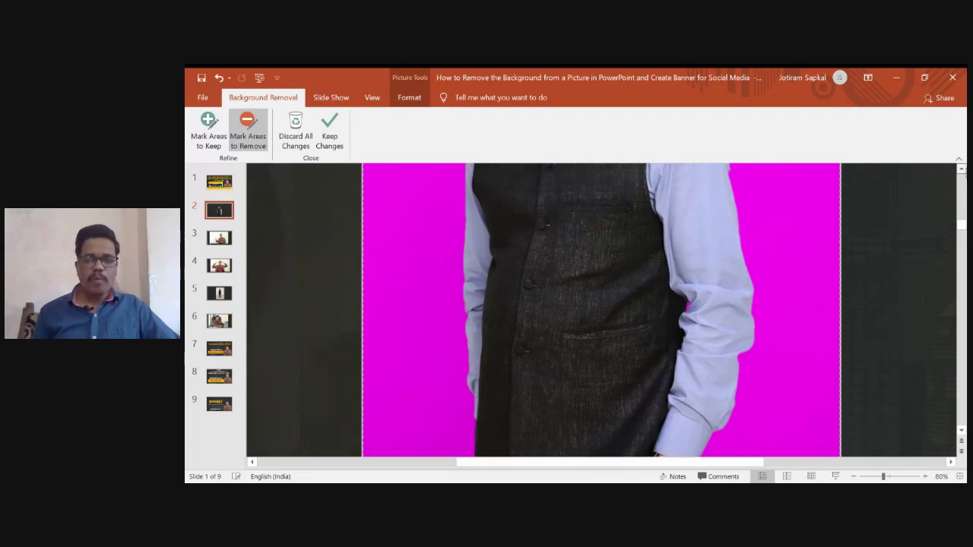
scroll(601, 310, "up", 1)
scroll(600, 310, "up", 2)
scroll(600, 310, "up", 2)
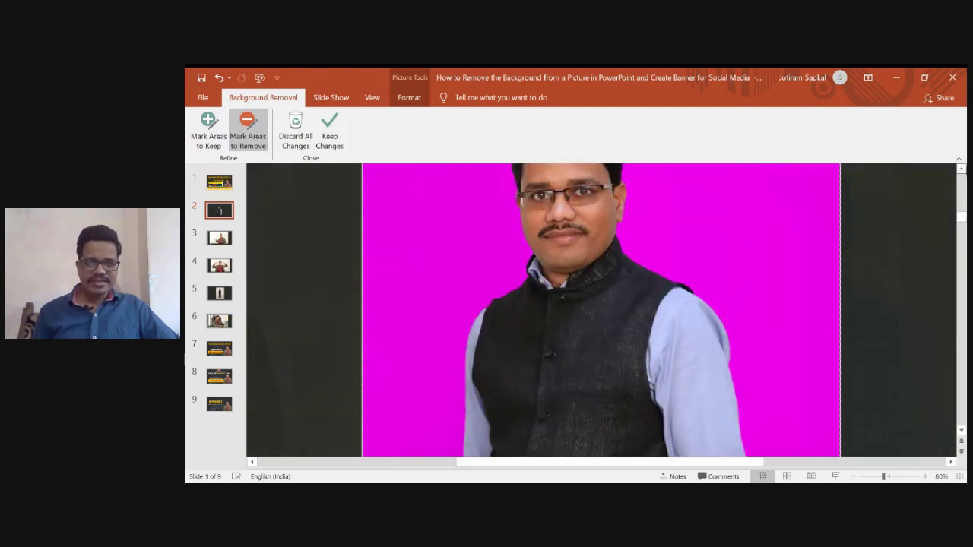
scroll(600, 311, "up", 1)
scroll(601, 310, "up", 1)
scroll(601, 310, "up", 2)
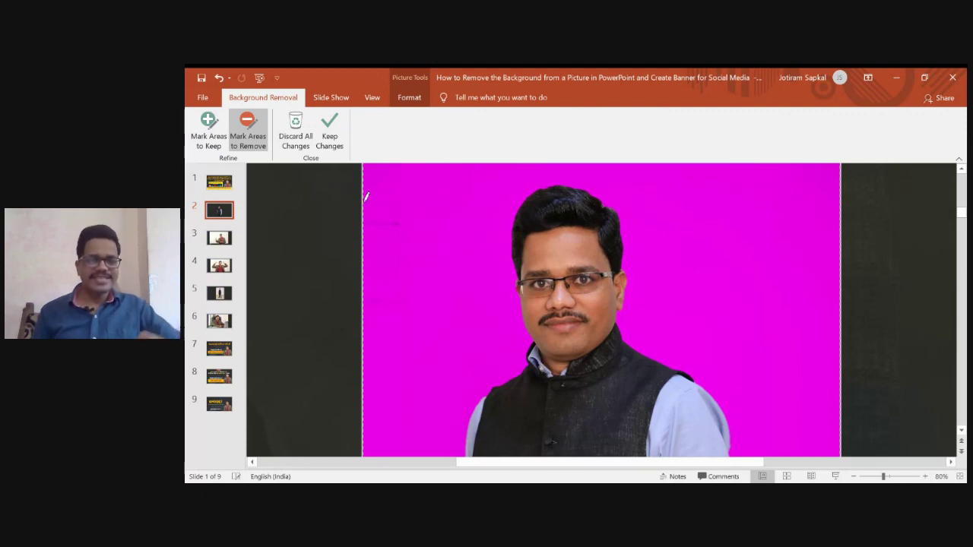
left_click(335, 145)
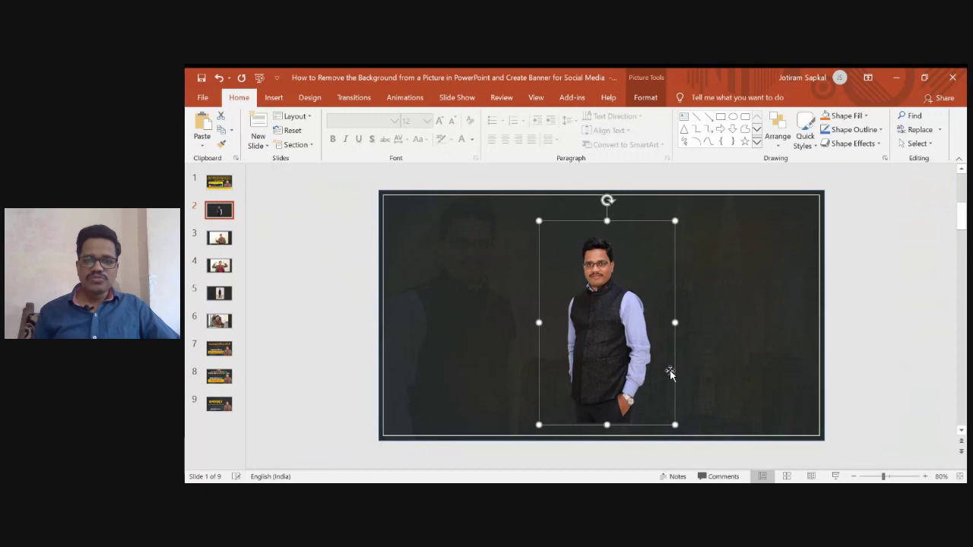
Drag the cutout presenter photo to the right edge of slide 2.
mouse_move(624, 336)
left_mouse_down()
mouse_move(763, 303)
mouse_move(786, 342)
left_mouse_up()
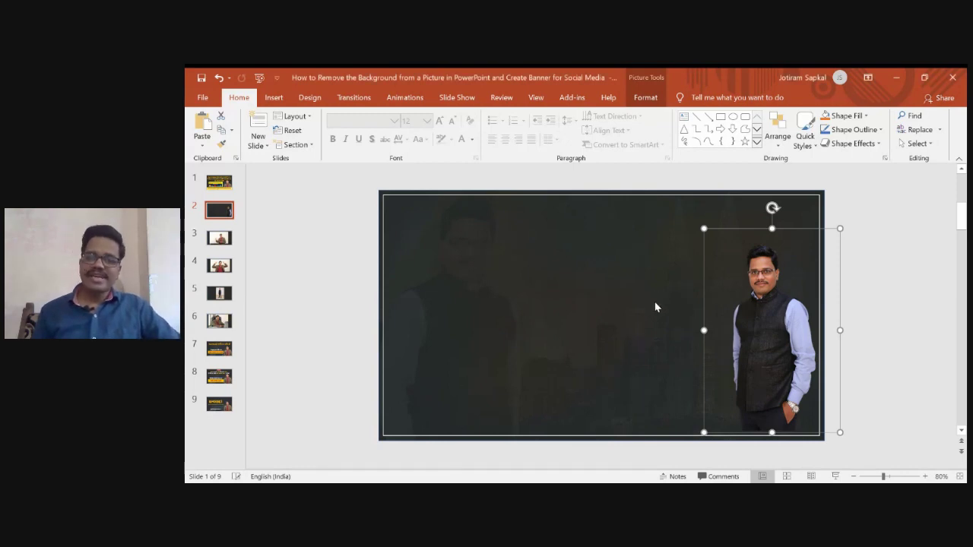
On slide 3, select the jacket presenter photo and start Remove Background from Picture Tools Format.
left_click(343, 240)
scroll(346, 240, "down", 2)
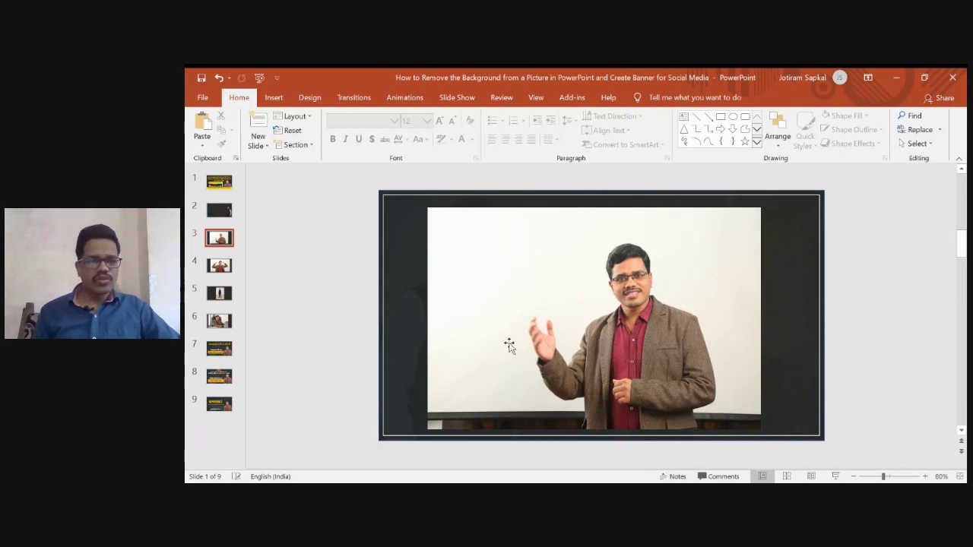
left_click(523, 238)
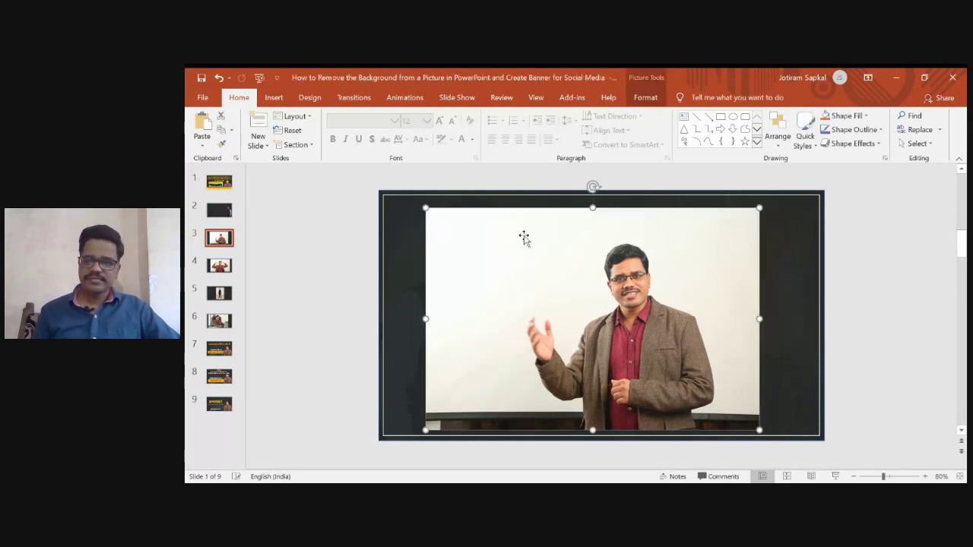
left_click(659, 97)
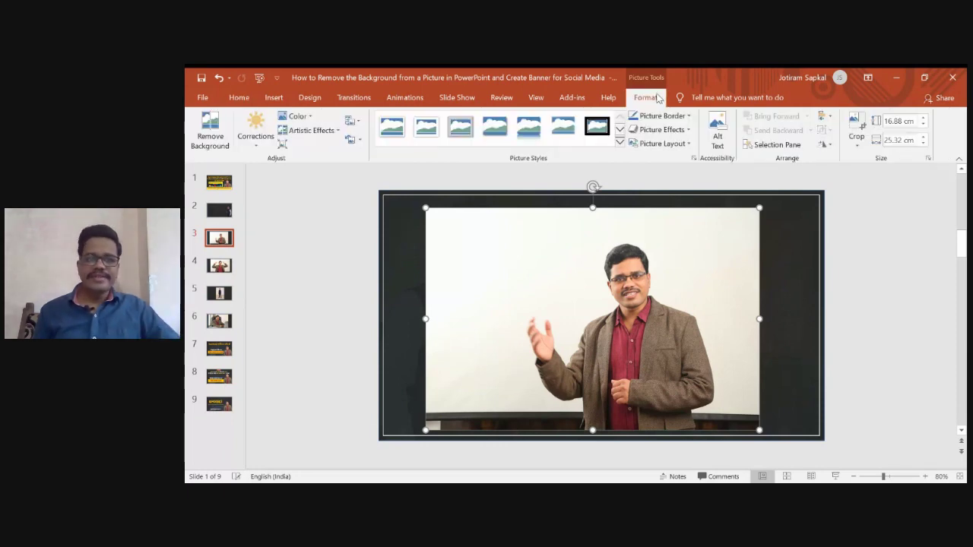
left_click(204, 134)
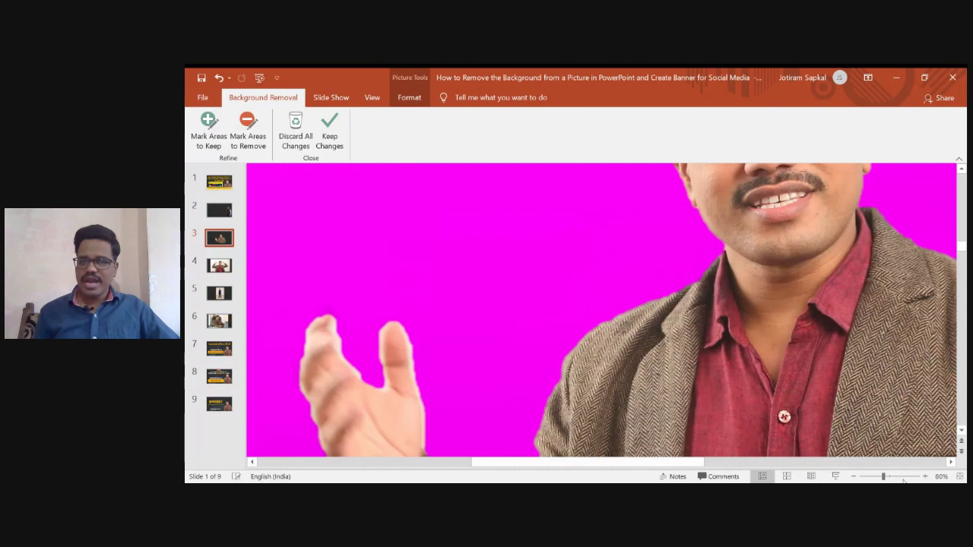
Undo the last removal mark and zoom in on the presenter's face and jacket.
key("ctrl+z")
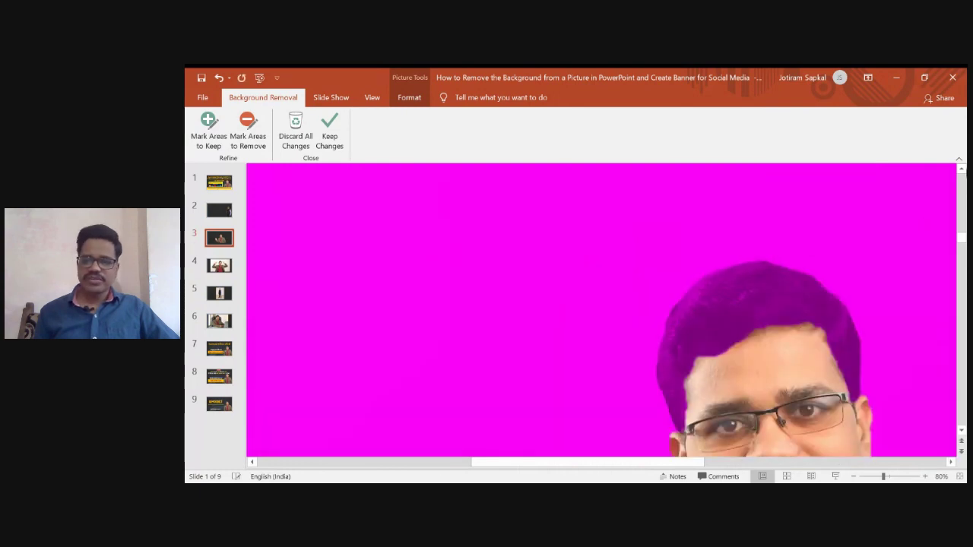
left_click(962, 430)
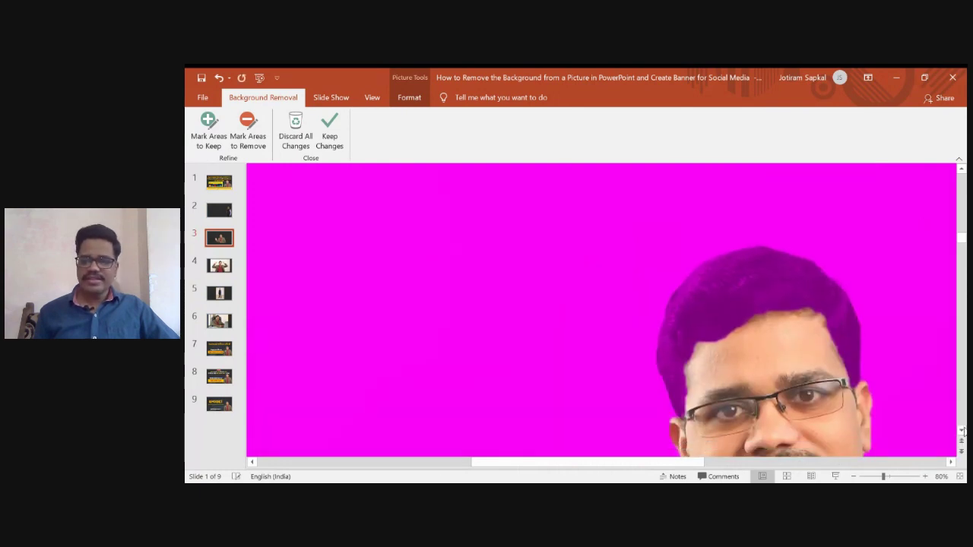
left_click(961, 430)
left_click(961, 430)
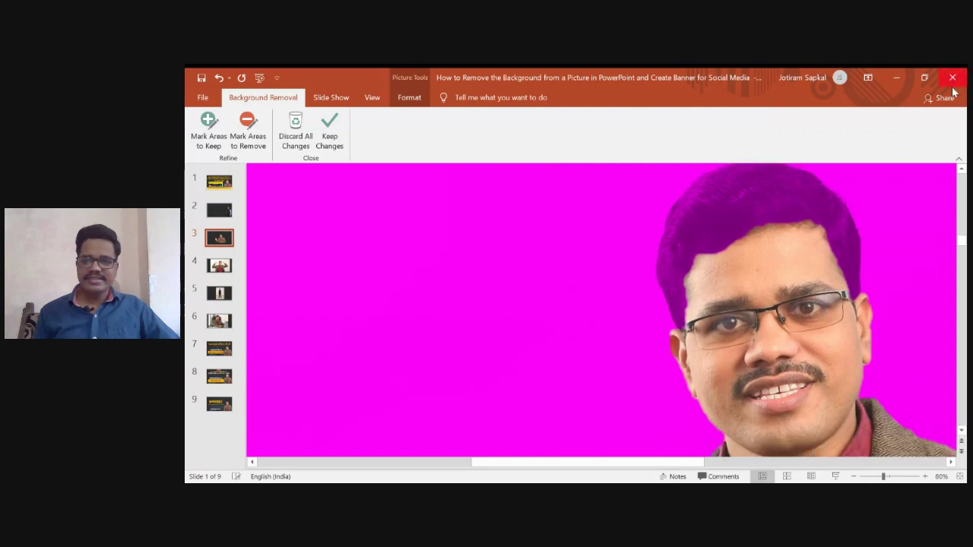
left_click(961, 170)
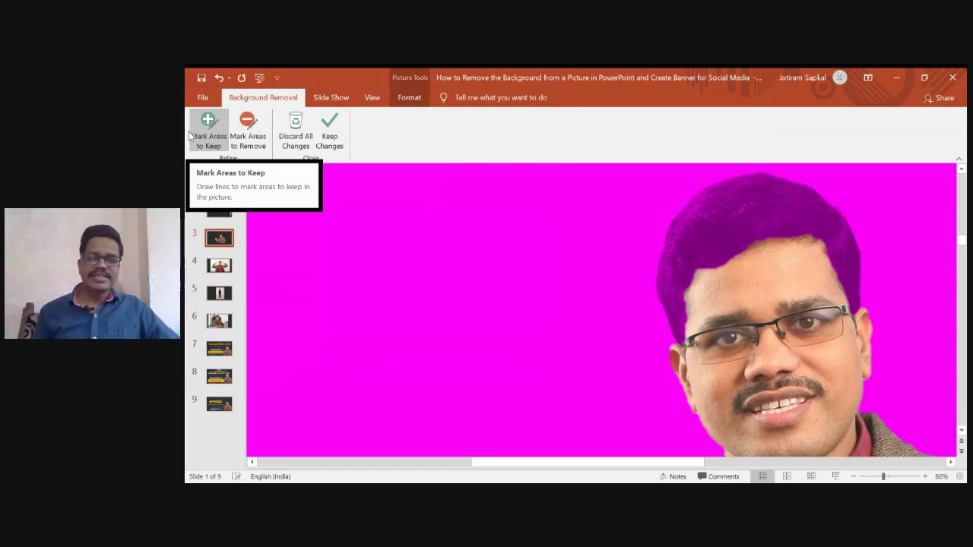
Mark the top and right side of the hair to keep, then switch to Mark Areas to Remove.
left_click(218, 147)
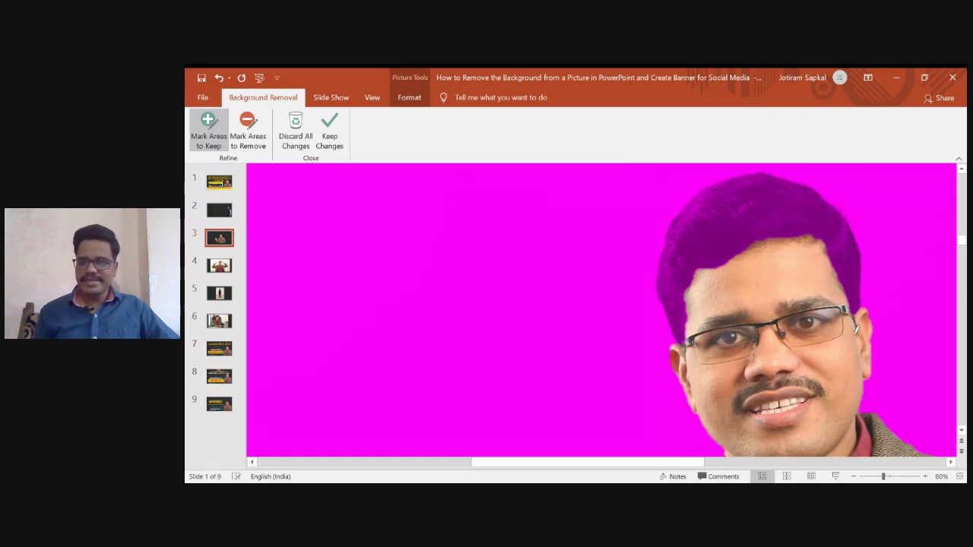
left_click_drag(856, 292, 854, 338)
mouse_move(820, 201)
left_mouse_down()
mouse_move(713, 196)
mouse_move(671, 331)
mouse_move(841, 334)
left_mouse_up()
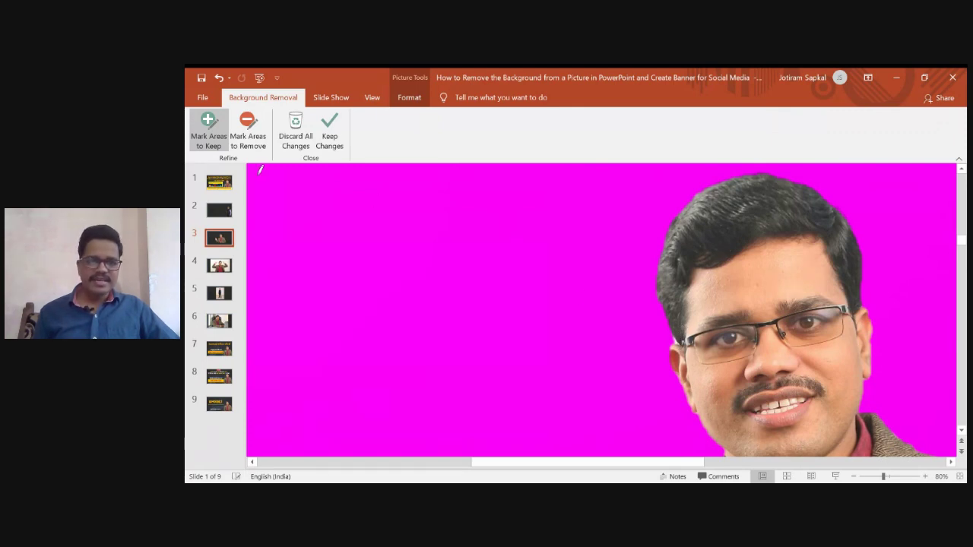
left_click(260, 148)
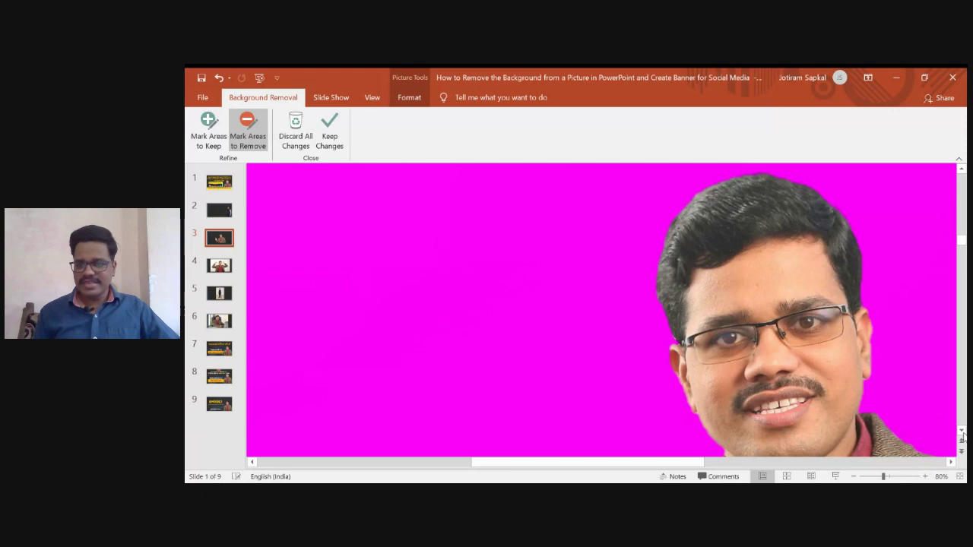
scroll(962, 436, "down", 2)
Mark the shirt's left and bottom edges and lower jacket to keep, then undo the last keep mark.
scroll(962, 435, "down", 1)
scroll(962, 435, "down", 1)
scroll(962, 435, "down", 2)
scroll(962, 435, "down", 1)
scroll(962, 435, "down", 1)
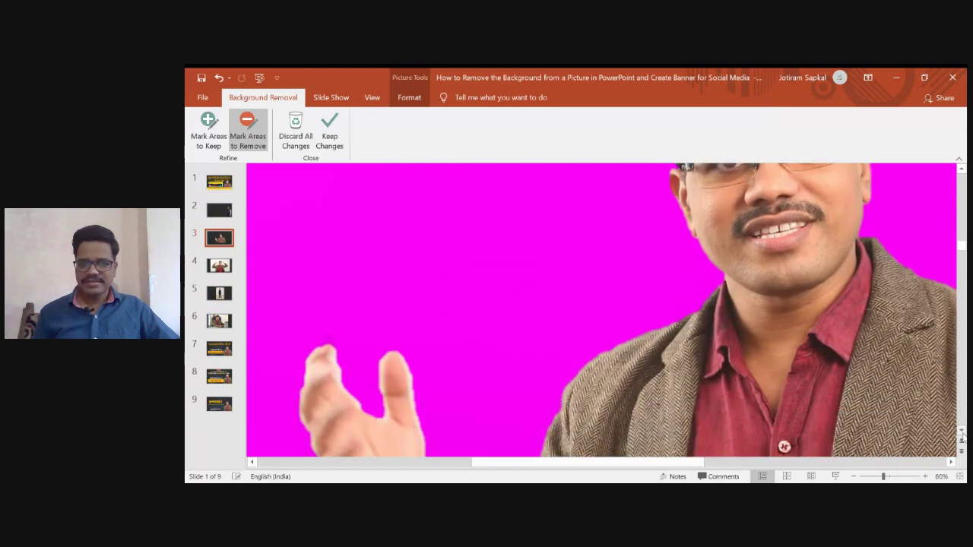
scroll(962, 435, "down", 1)
scroll(962, 436, "down", 1)
scroll(962, 436, "down", 1)
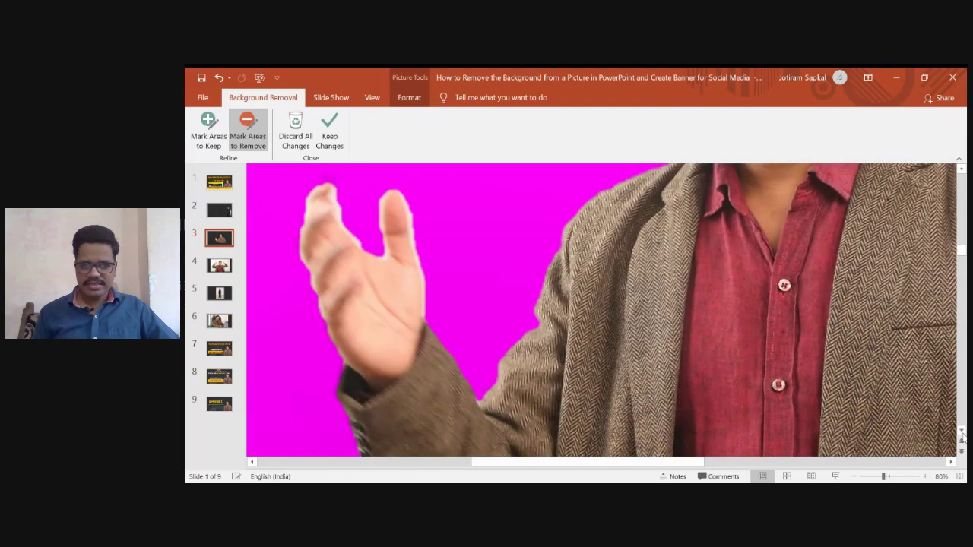
scroll(962, 436, "down", 1)
scroll(962, 435, "down", 1)
scroll(963, 436, "down", 1)
scroll(962, 436, "down", 1)
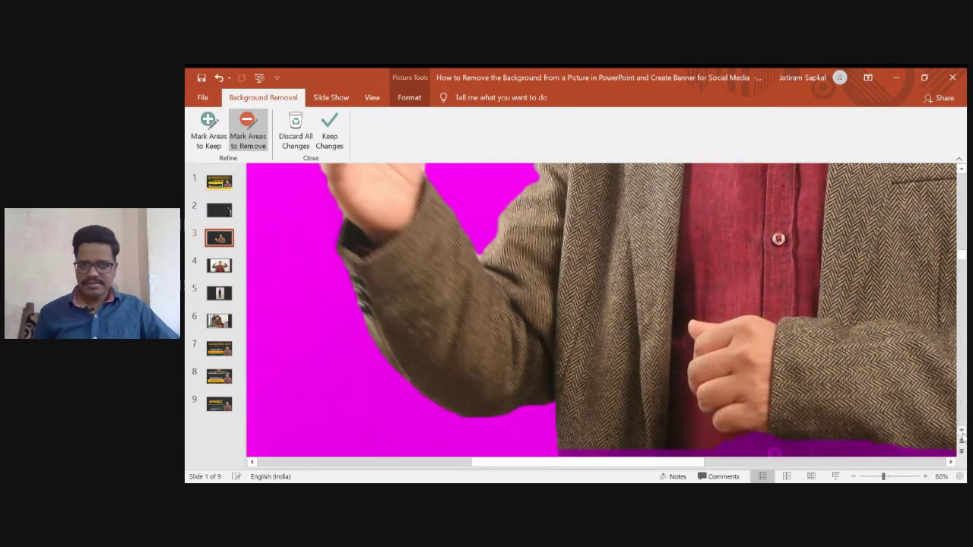
scroll(962, 436, "down", 1)
scroll(962, 436, "down", 1)
scroll(962, 435, "down", 1)
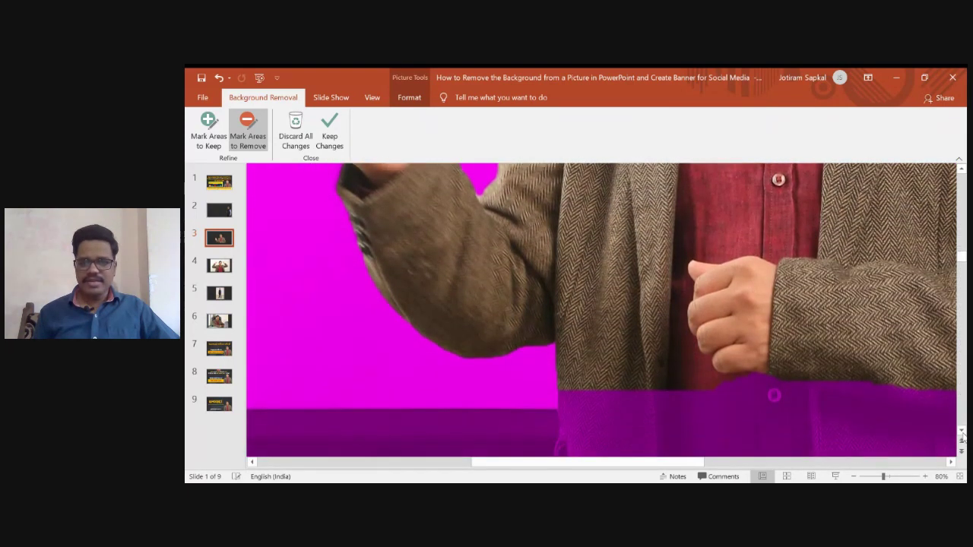
scroll(962, 436, "down", 1)
scroll(962, 436, "down", 1)
scroll(962, 435, "down", 1)
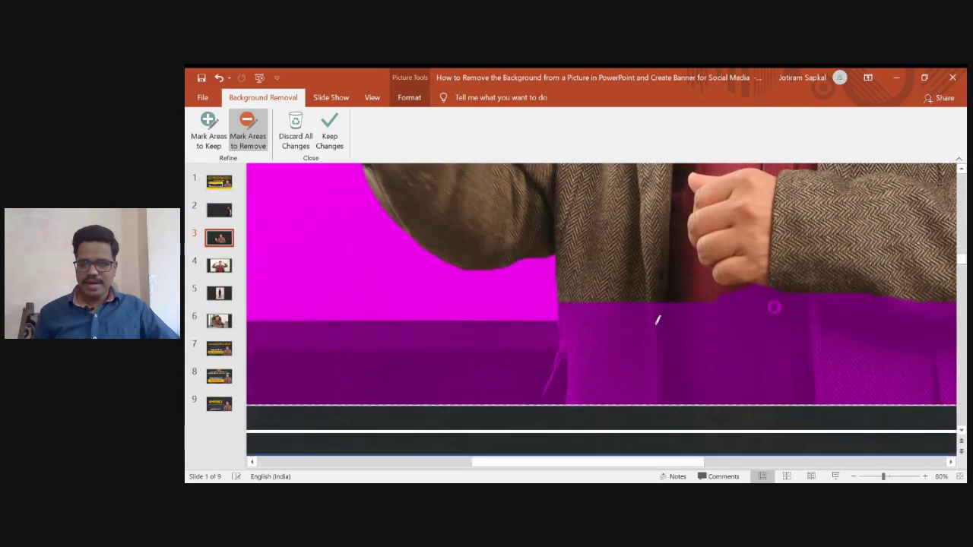
left_click_drag(949, 464, 949, 464)
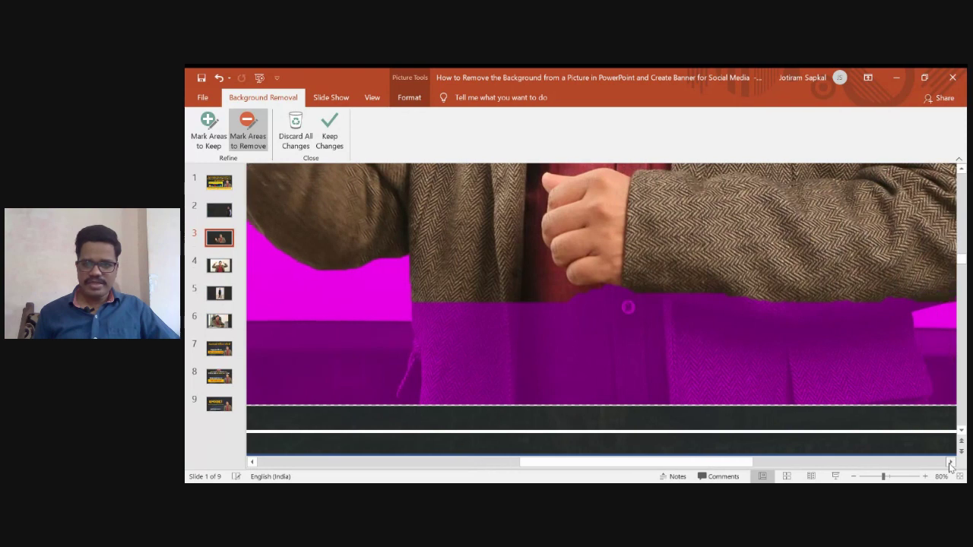
left_click_drag(949, 464, 949, 463)
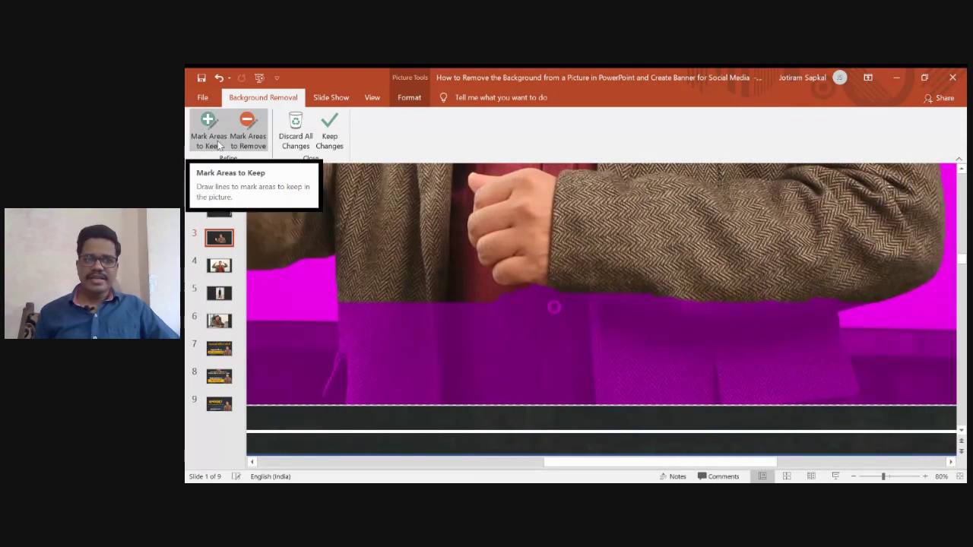
left_click(216, 145)
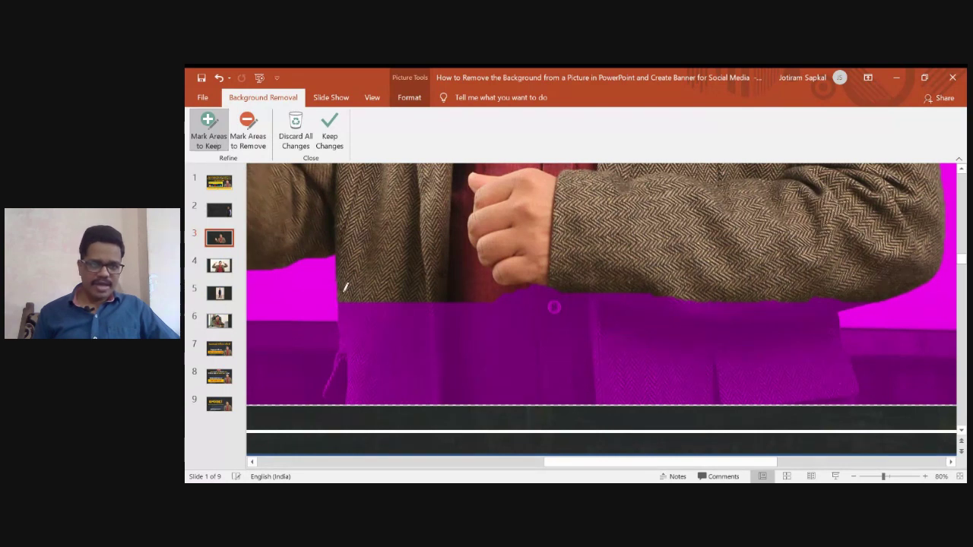
left_click_drag(343, 284, 348, 332)
left_click_drag(343, 288, 557, 389)
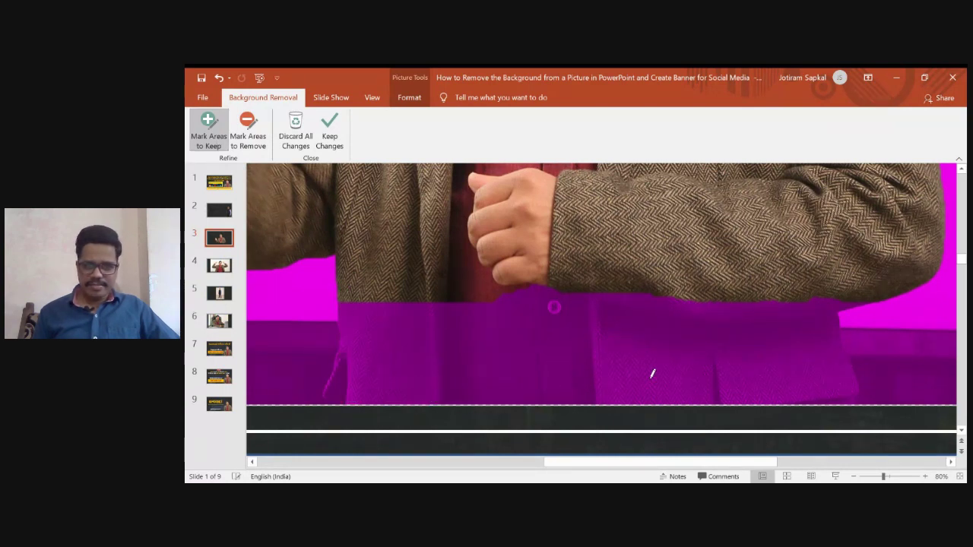
left_click_drag(759, 381, 800, 379)
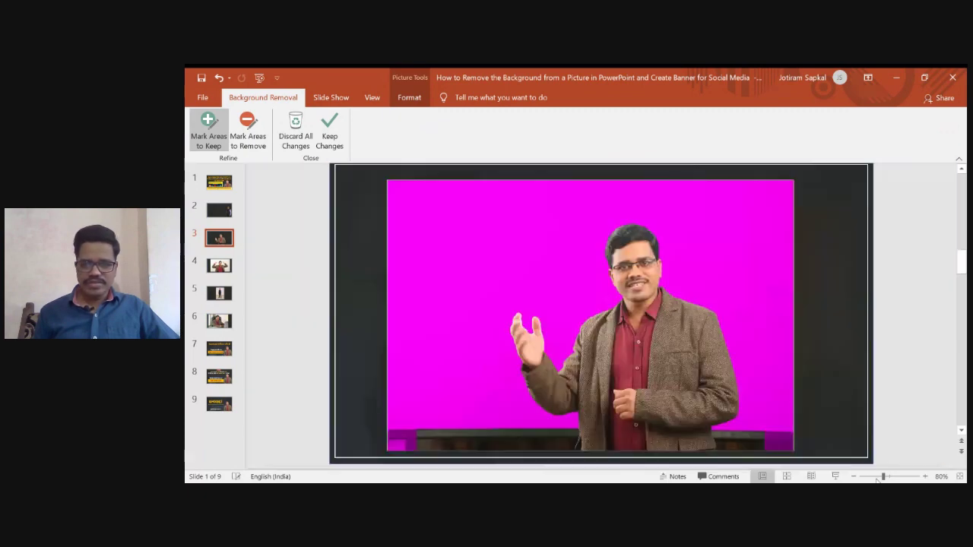
key("ctrl+z")
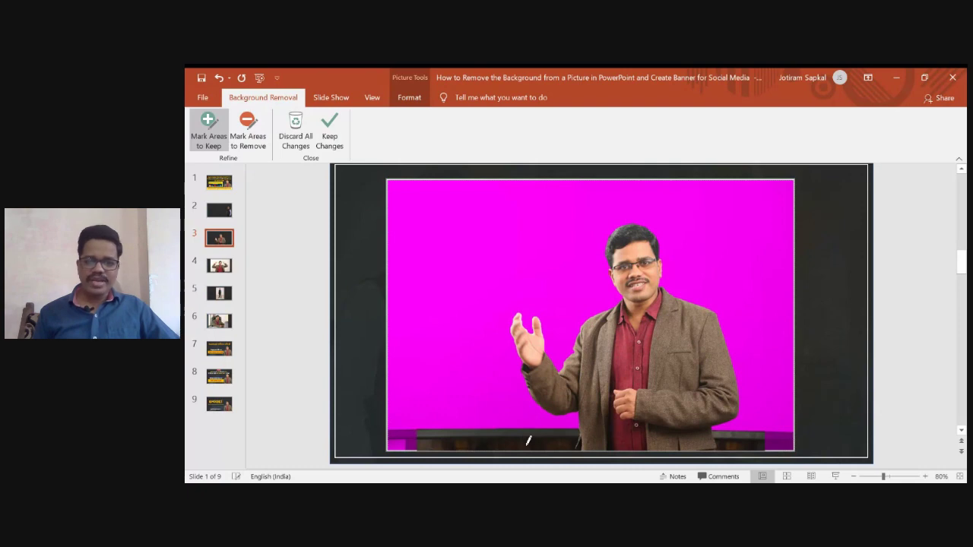
Mark the dark strip along the photo's bottom edge for removal and accept the cutout.
left_click(256, 141)
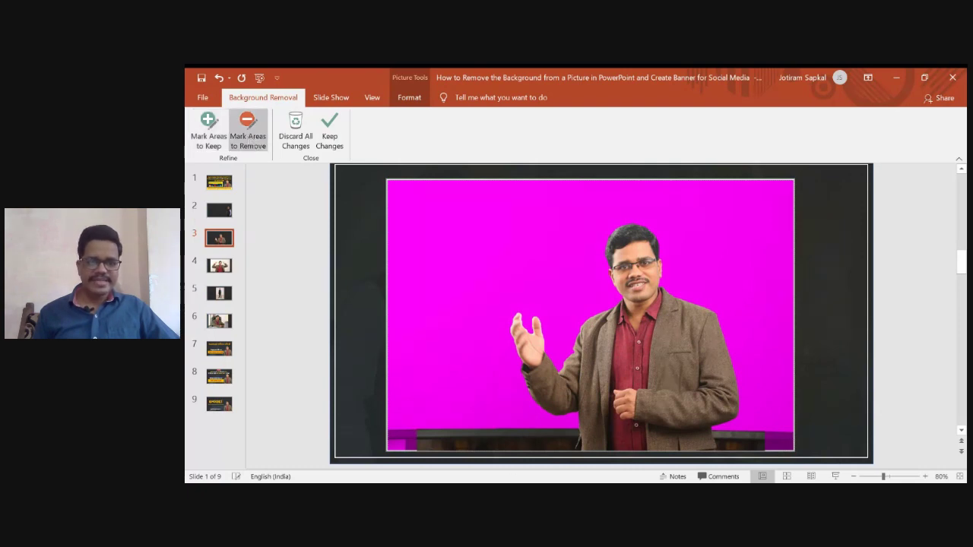
left_click_drag(575, 429, 428, 441)
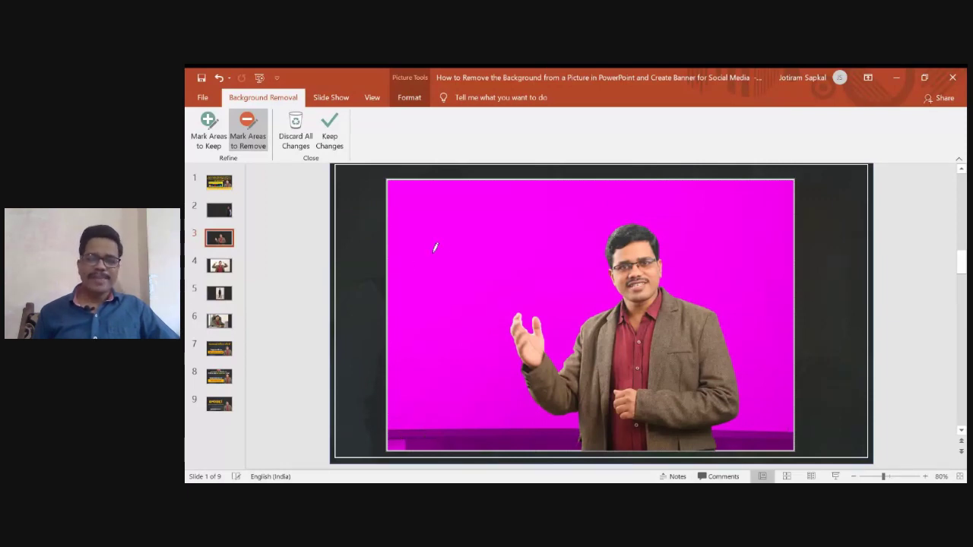
left_click(341, 146)
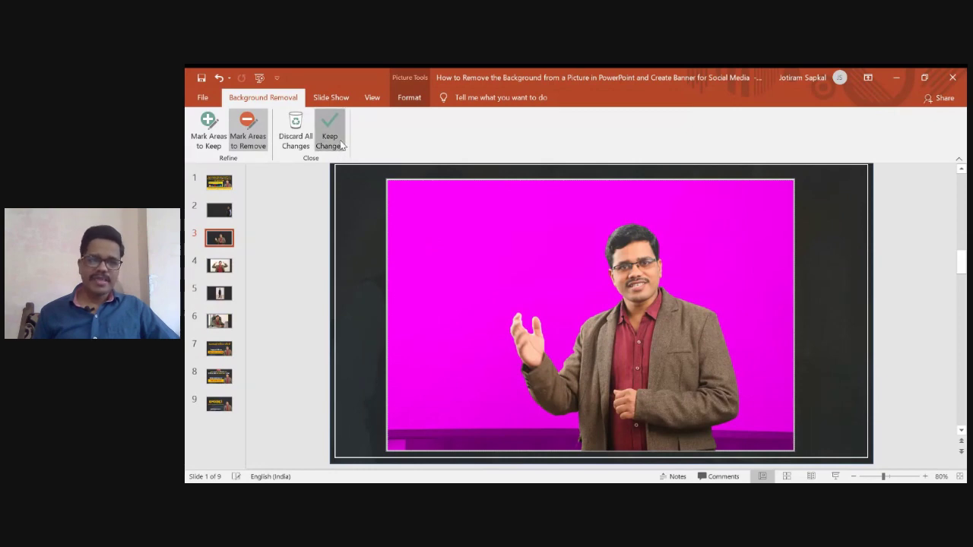
Position the cutout presenter against the slide's right edge using smart guides, then go to slide 5.
mouse_move(661, 360)
left_mouse_down()
mouse_move(672, 344)
mouse_move(784, 347)
mouse_move(790, 314)
left_mouse_up()
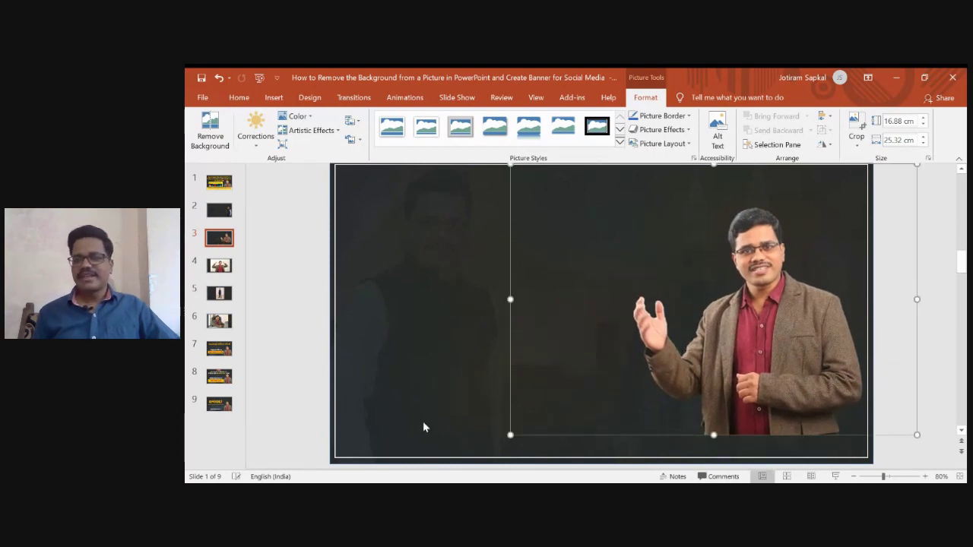
left_click_drag(767, 342, 759, 365)
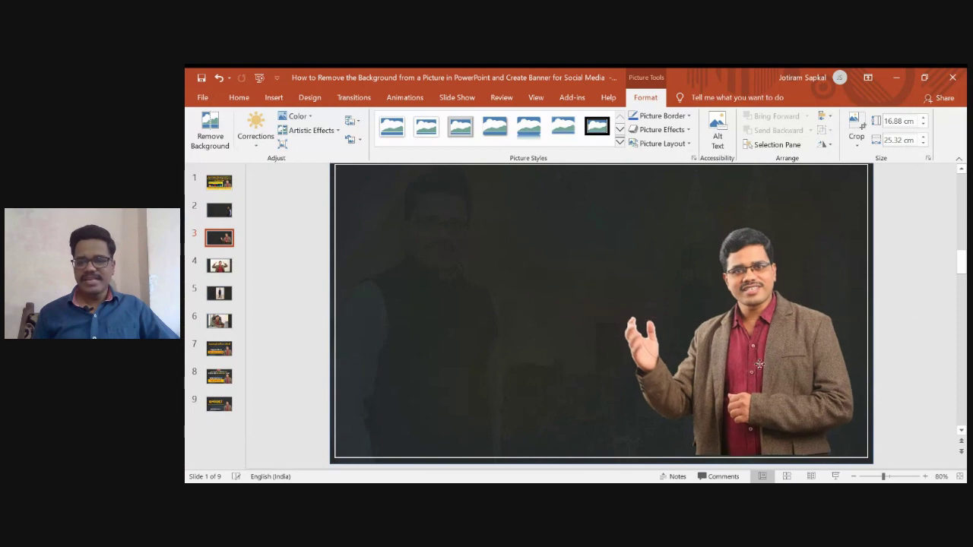
left_click_drag(759, 365, 750, 343)
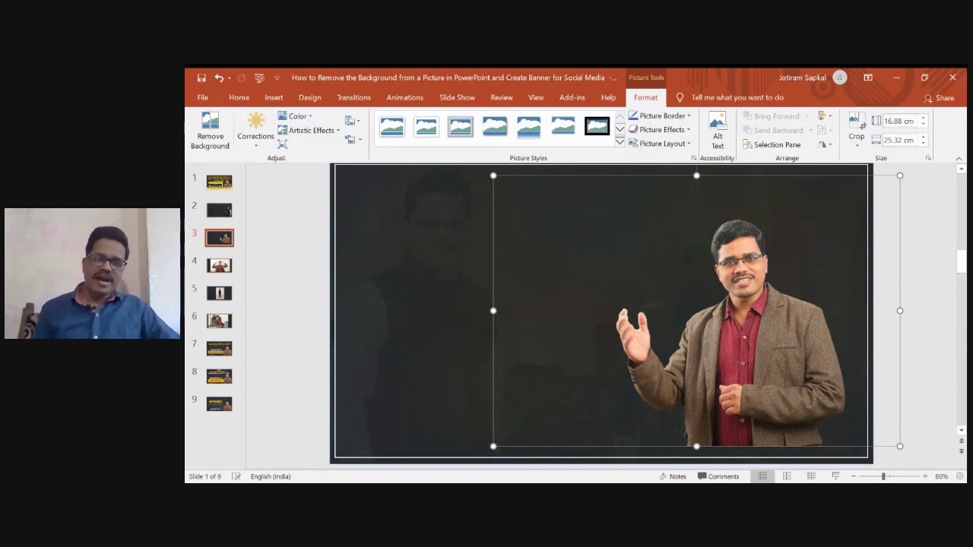
left_click(219, 291)
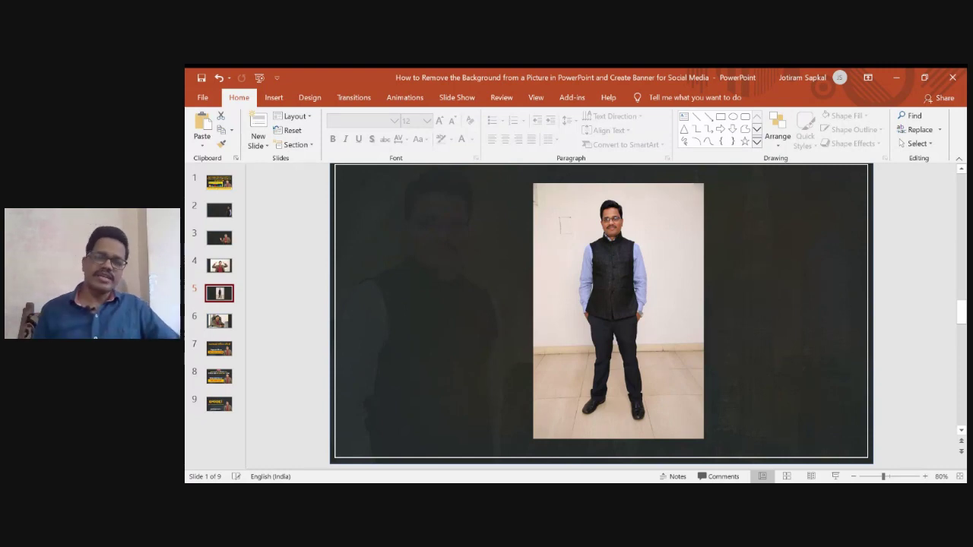
Select slide 5's standing portrait, start Remove Background and zoom in on the photo.
left_click(601, 298)
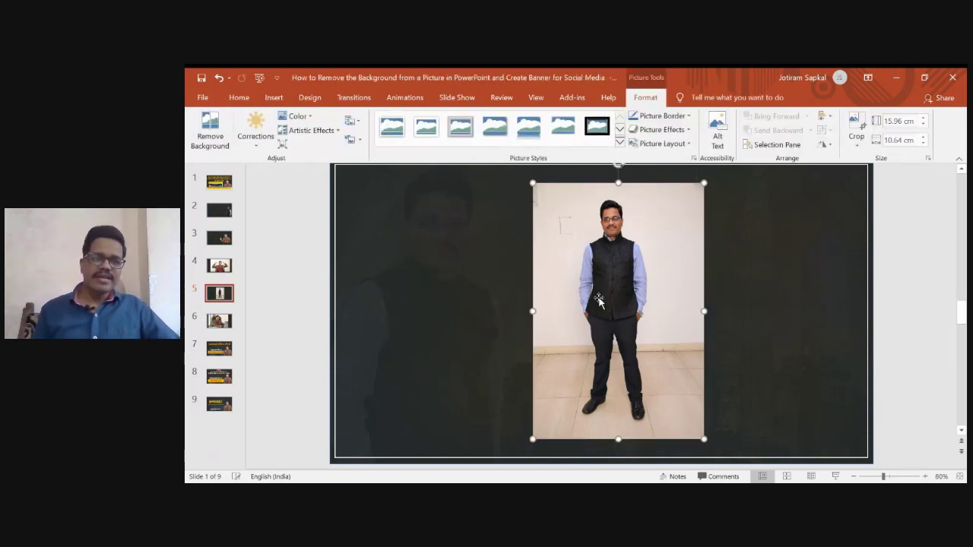
left_click(203, 137)
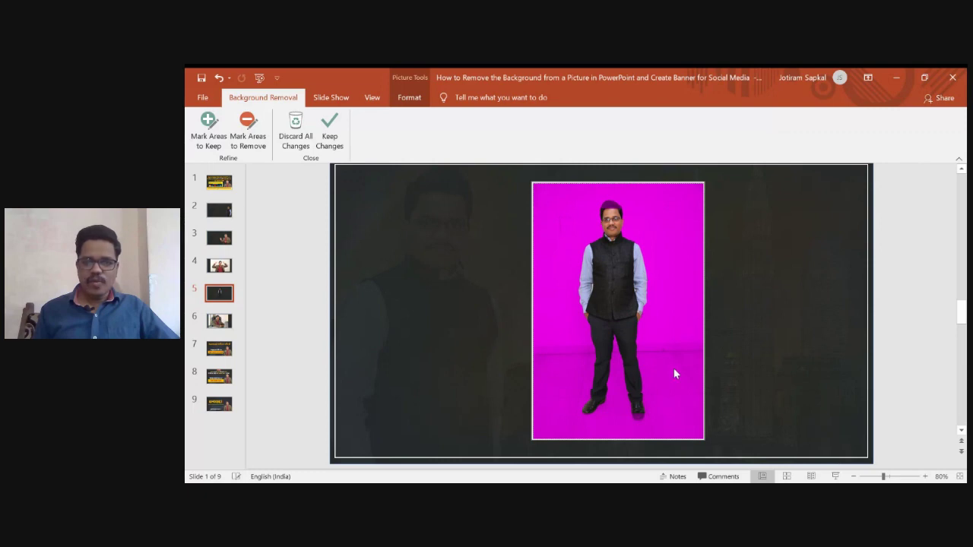
left_click(917, 476)
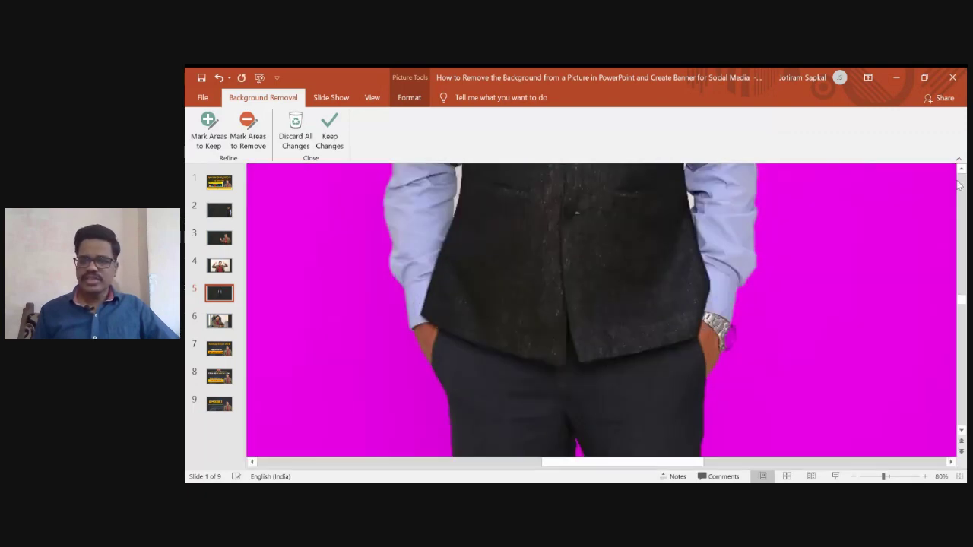
left_click(962, 190)
left_click(962, 190)
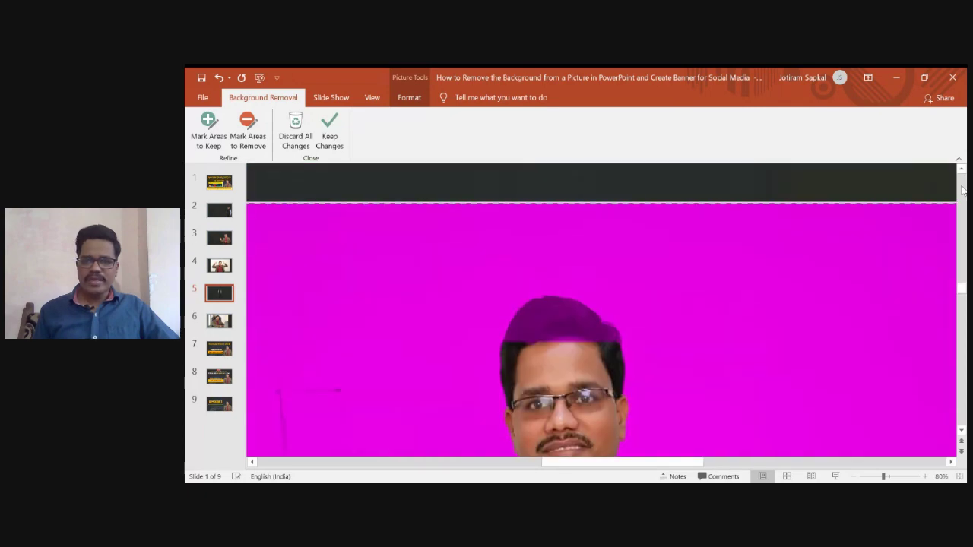
left_click(962, 431)
left_click(961, 432)
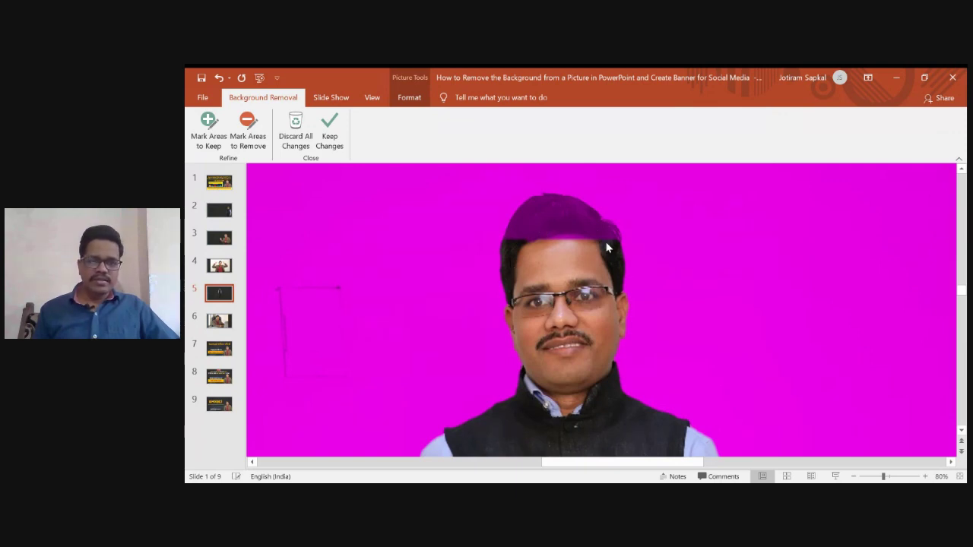
left_click(213, 148)
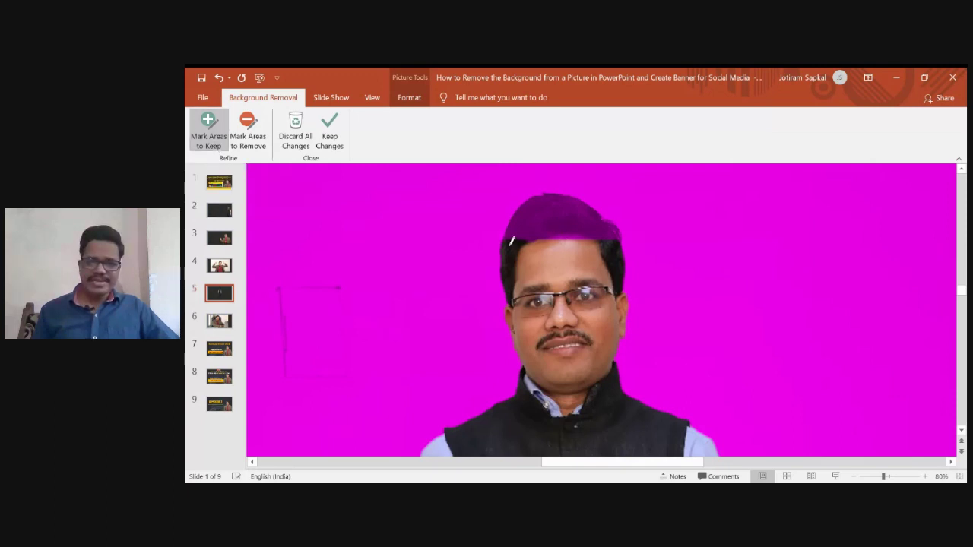
Mark the standing man's hair to keep in the cutout.
mouse_move(504, 242)
left_mouse_down()
mouse_move(524, 232)
mouse_move(587, 256)
left_mouse_up()
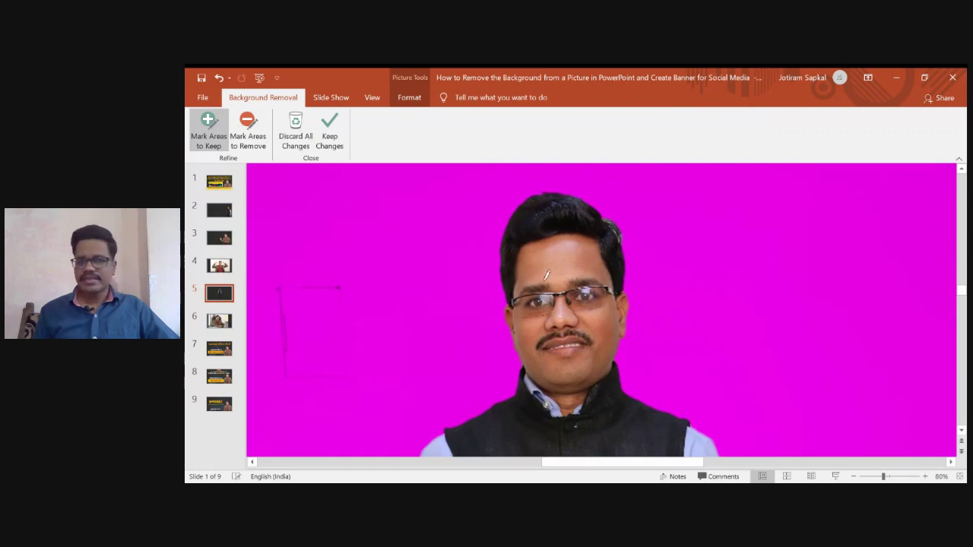
scroll(585, 274, "down", 2)
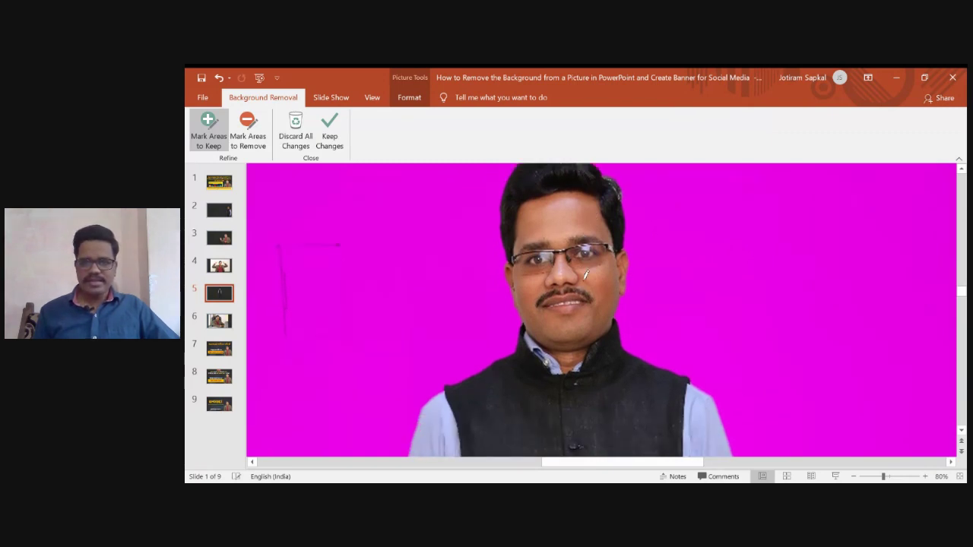
scroll(585, 275, "down", 1)
scroll(585, 275, "down", 1)
scroll(586, 275, "down", 1)
scroll(585, 275, "down", 1)
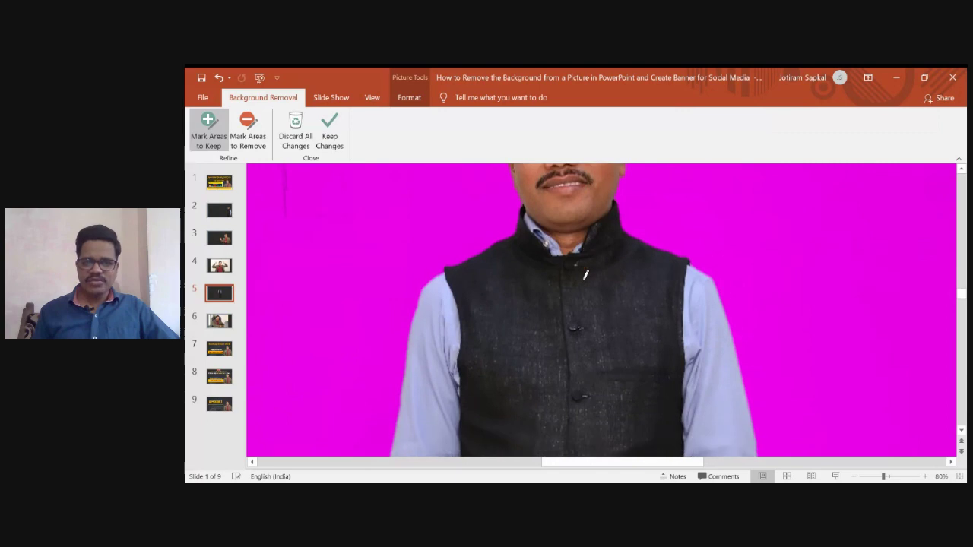
scroll(585, 275, "down", 2)
scroll(585, 275, "down", 1)
scroll(585, 275, "down", 1)
scroll(585, 276, "down", 1)
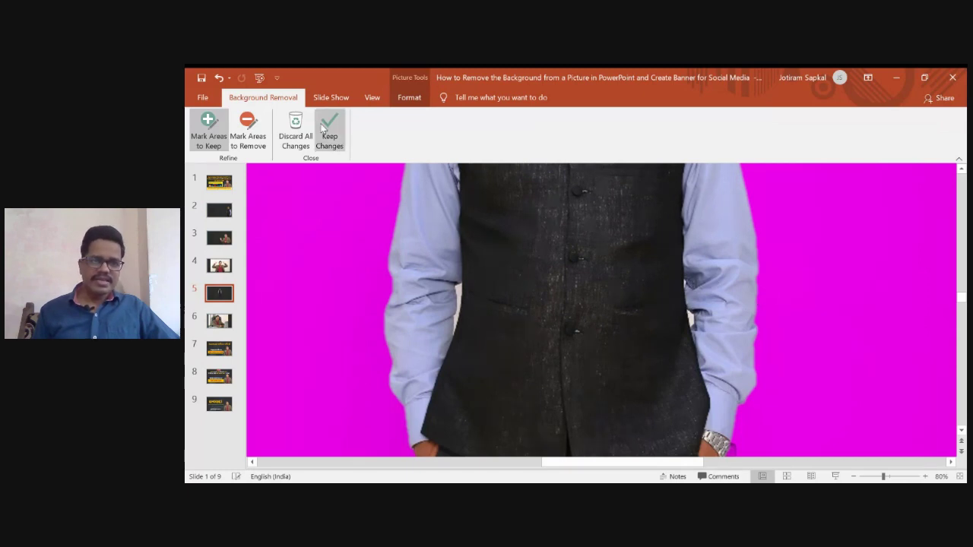
Remove the background gaps beside both sleeves and mark the sleeve edges to keep.
left_click(263, 151)
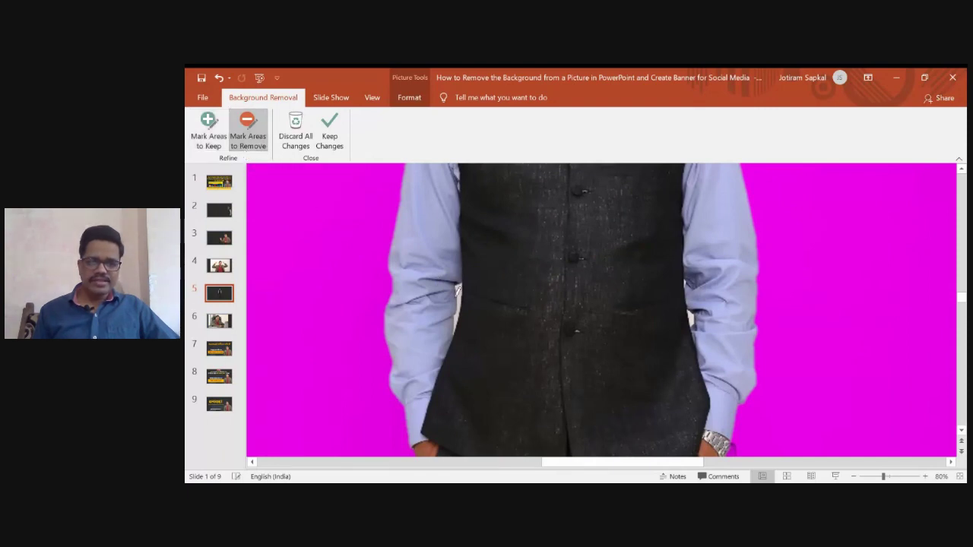
left_click_drag(462, 282, 455, 326)
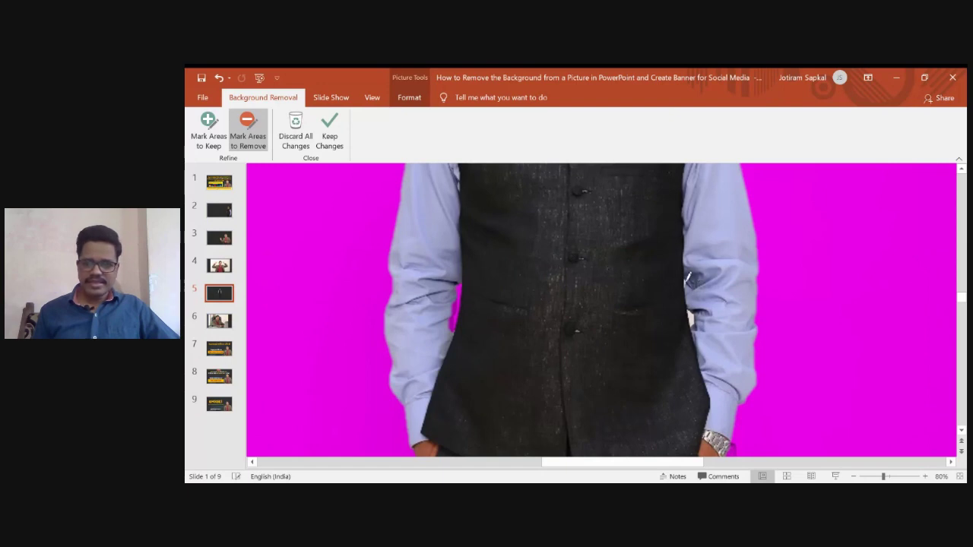
left_click(687, 279)
left_click(691, 312)
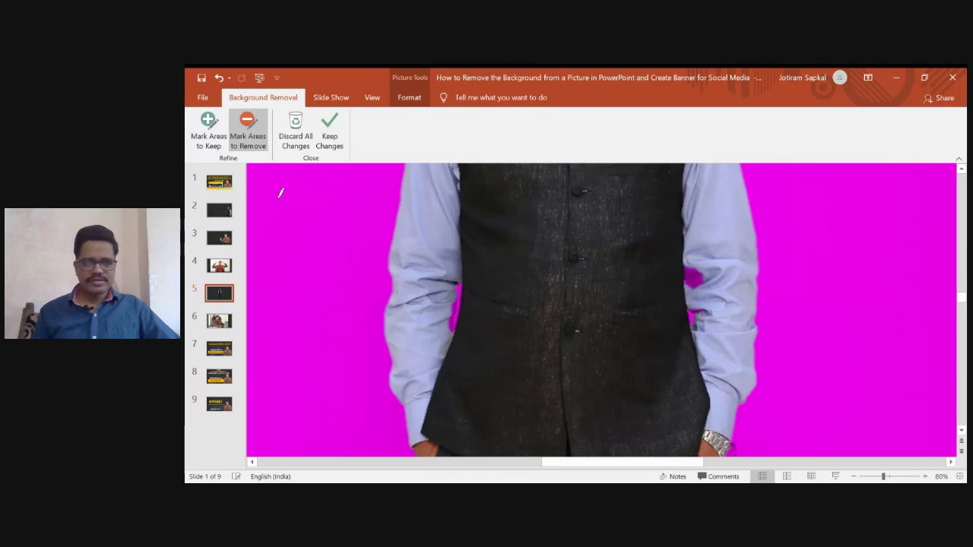
left_click(214, 142)
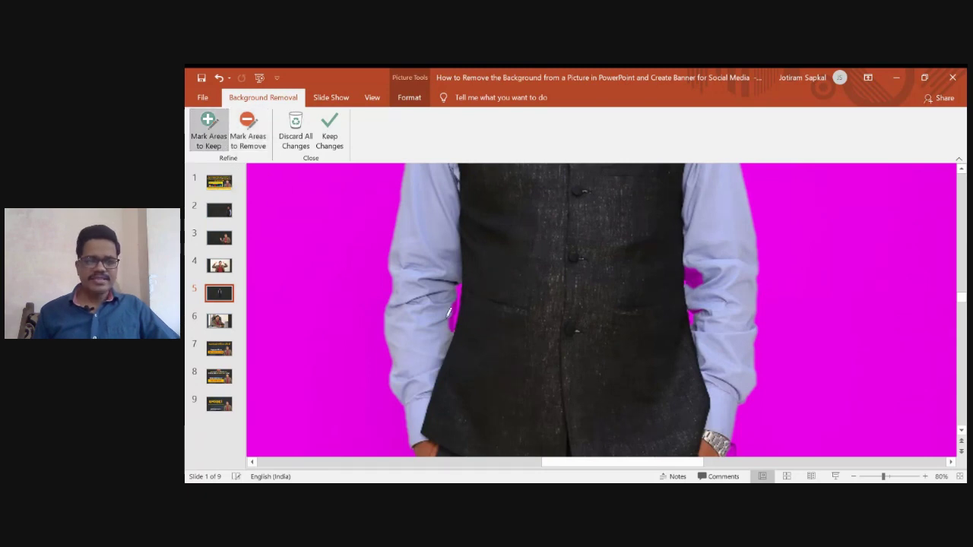
left_click_drag(454, 291, 447, 303)
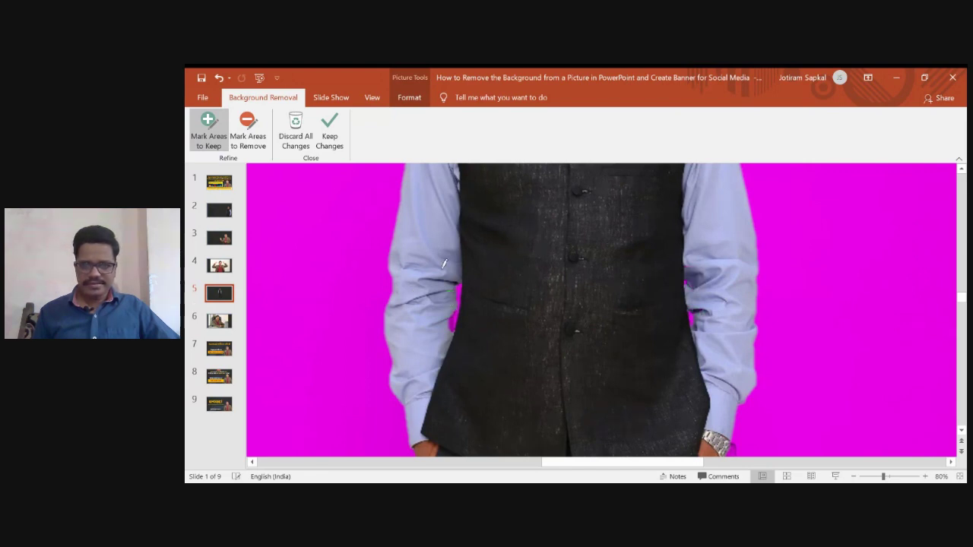
left_click_drag(441, 304, 453, 286)
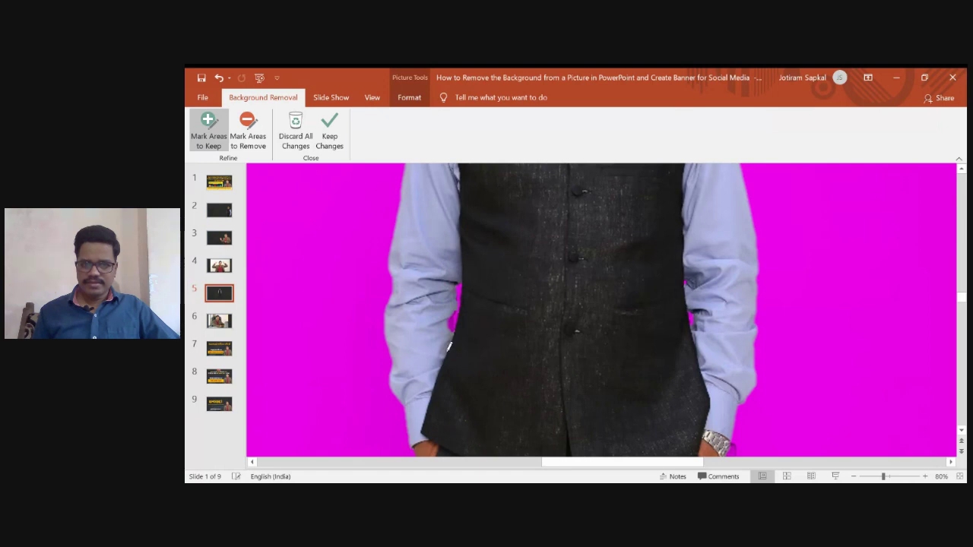
left_click_drag(450, 307, 443, 352)
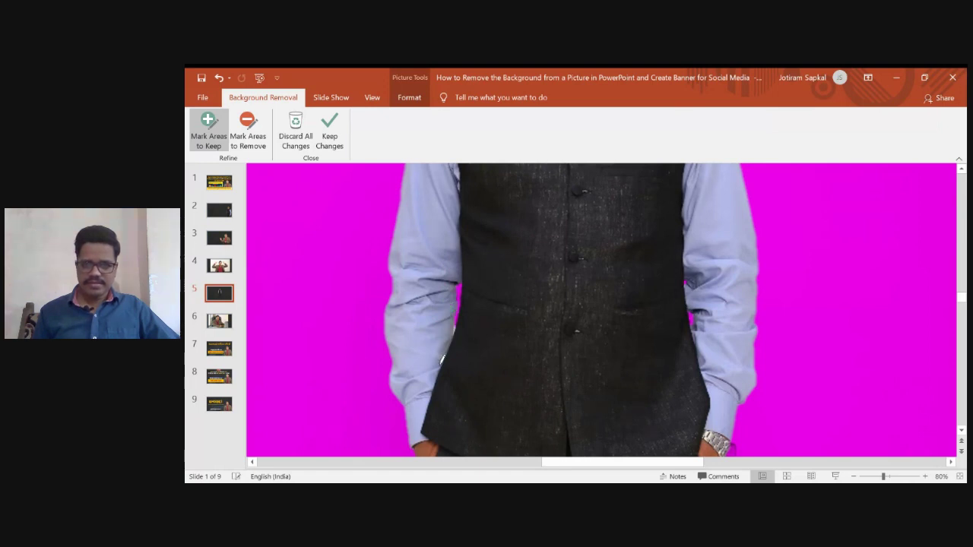
left_click_drag(692, 287, 694, 318)
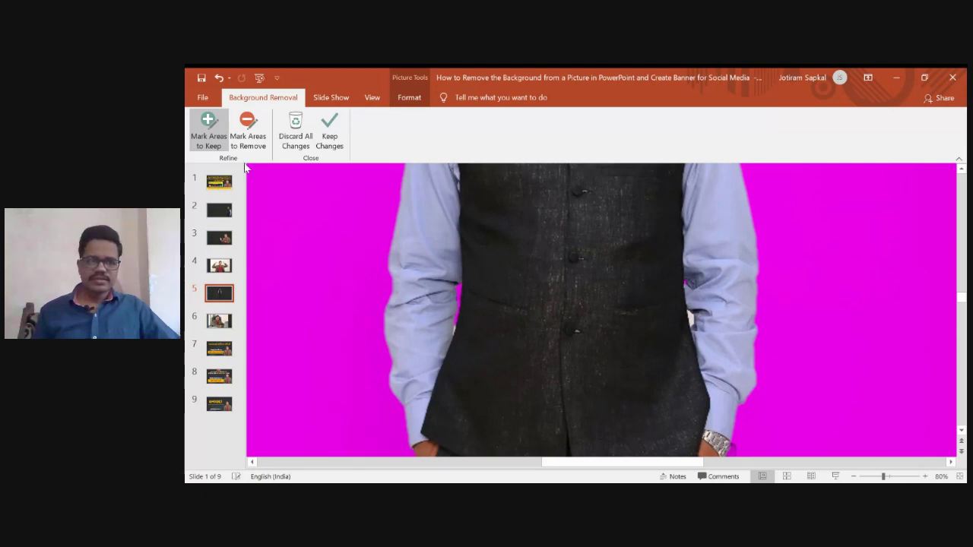
Move down to the shoes and mark the area around the left shoe's toe for removal.
left_click(248, 131)
left_click_drag(690, 310, 692, 317)
scroll(720, 322, "down", 1)
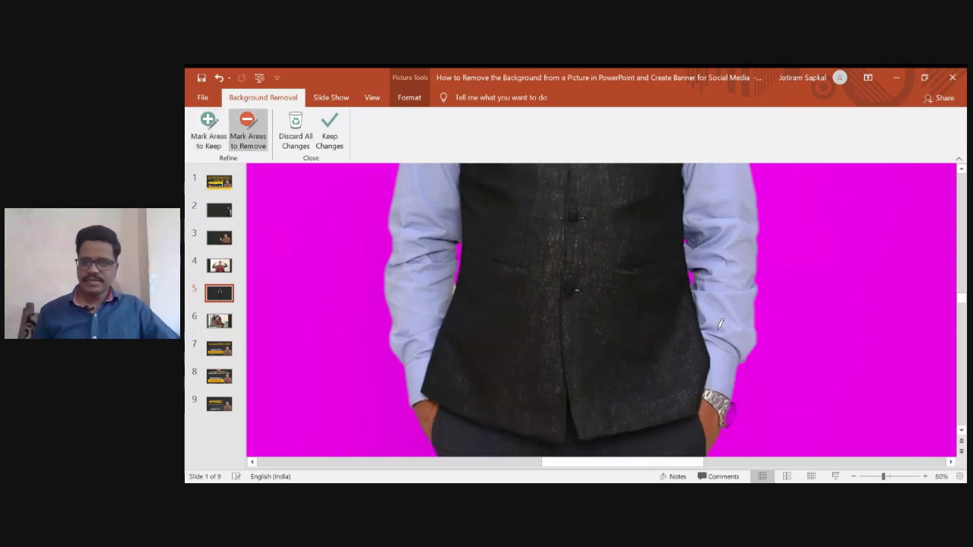
scroll(721, 323, "down", 1)
scroll(720, 323, "down", 2)
scroll(720, 323, "down", 1)
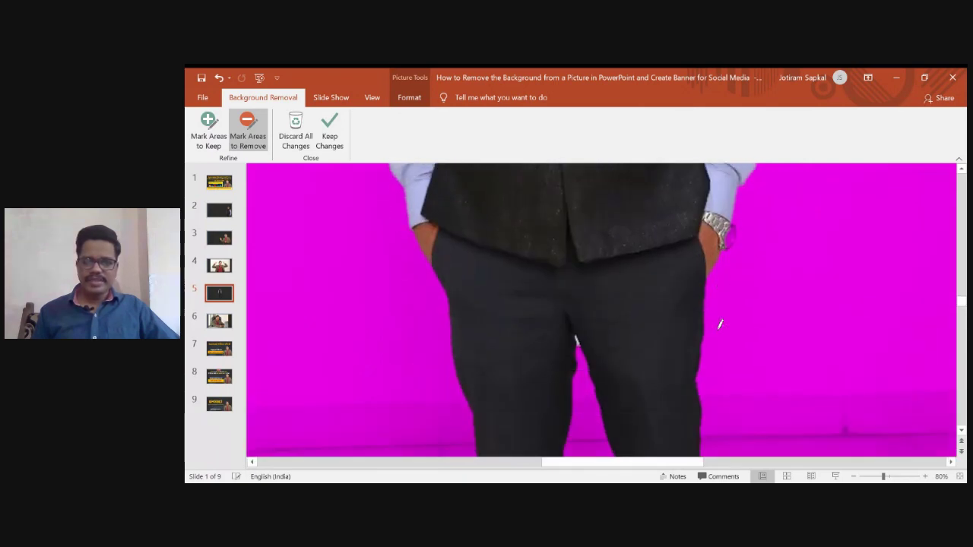
scroll(720, 323, "down", 1)
left_click(235, 144)
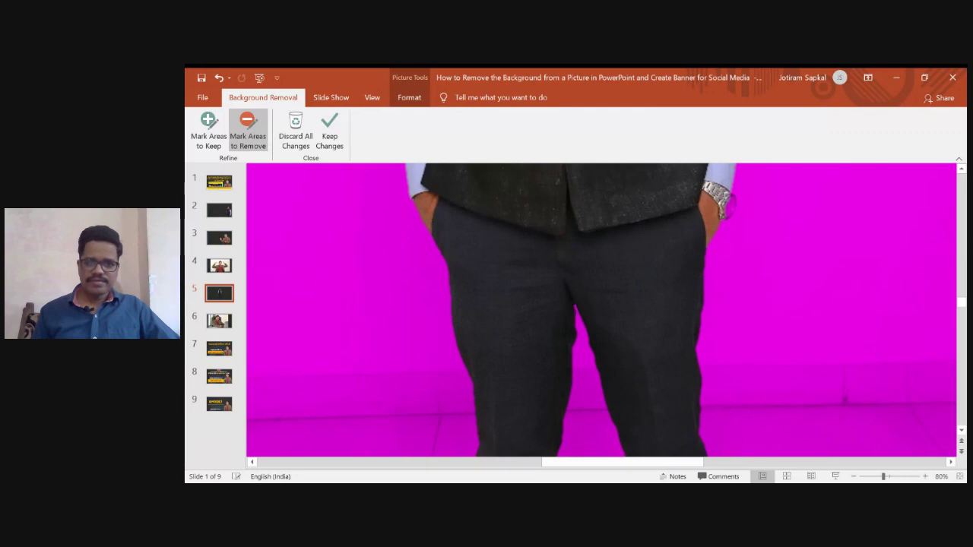
scroll(779, 273, "down", 1)
scroll(771, 301, "down", 1)
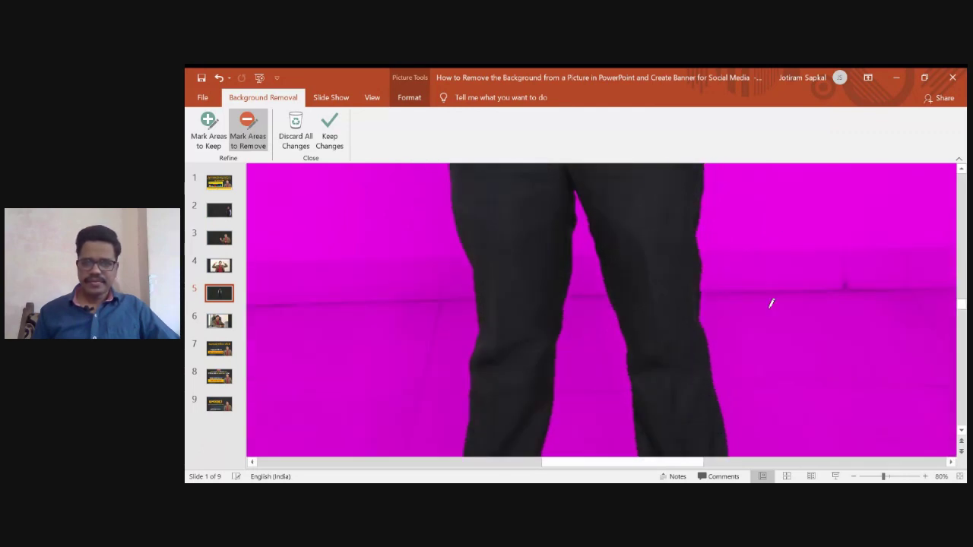
scroll(770, 302, "down", 1)
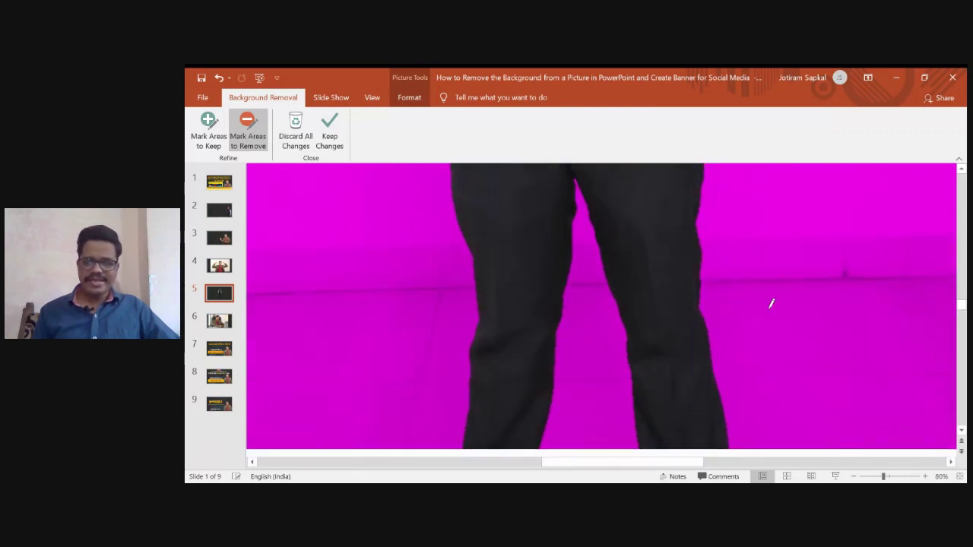
scroll(798, 350, "down", 2)
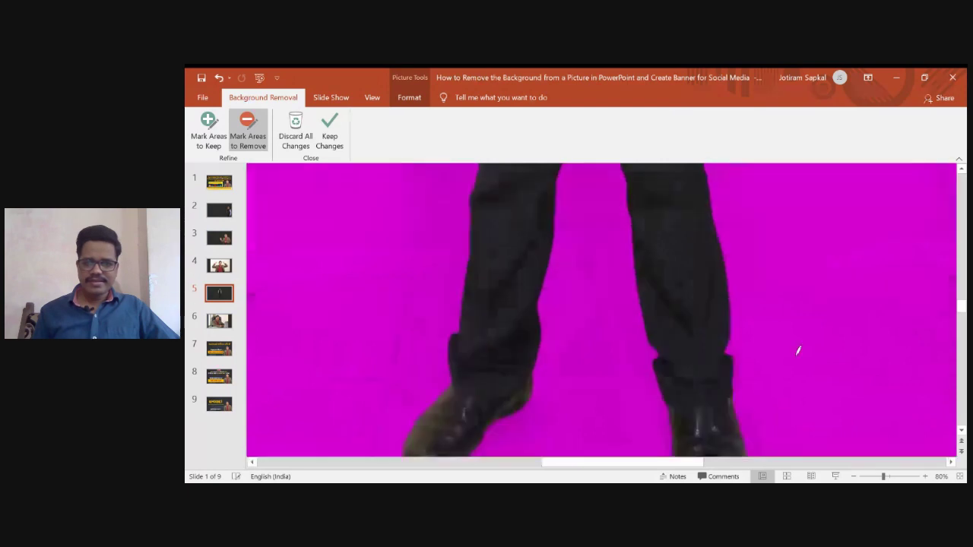
scroll(798, 351, "down", 1)
scroll(798, 354, "down", 1)
scroll(798, 357, "down", 1)
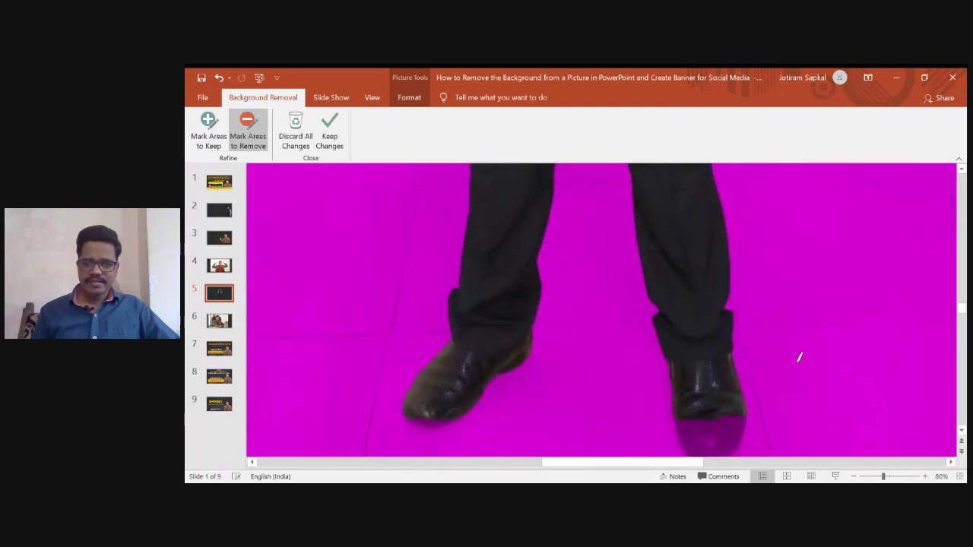
scroll(799, 362, "down", 1)
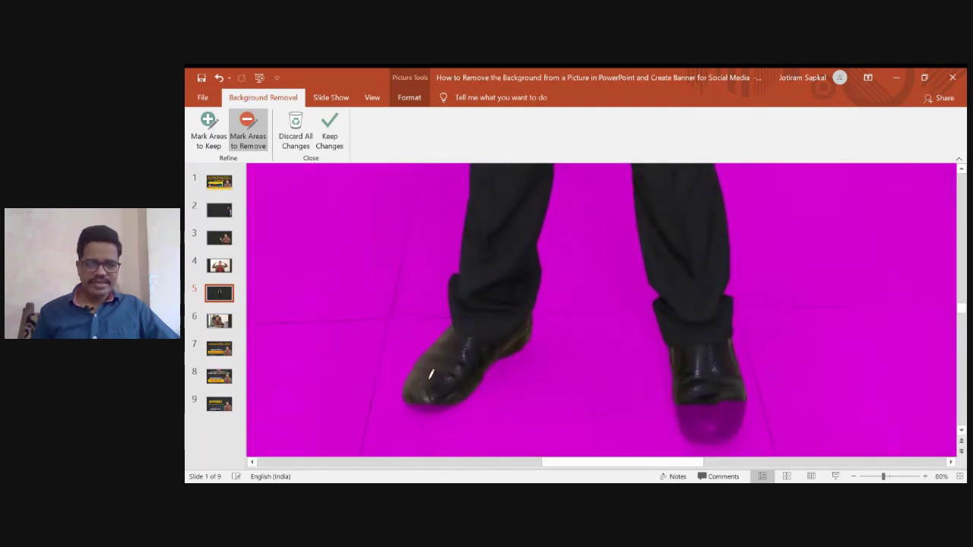
left_click_drag(427, 405, 415, 409)
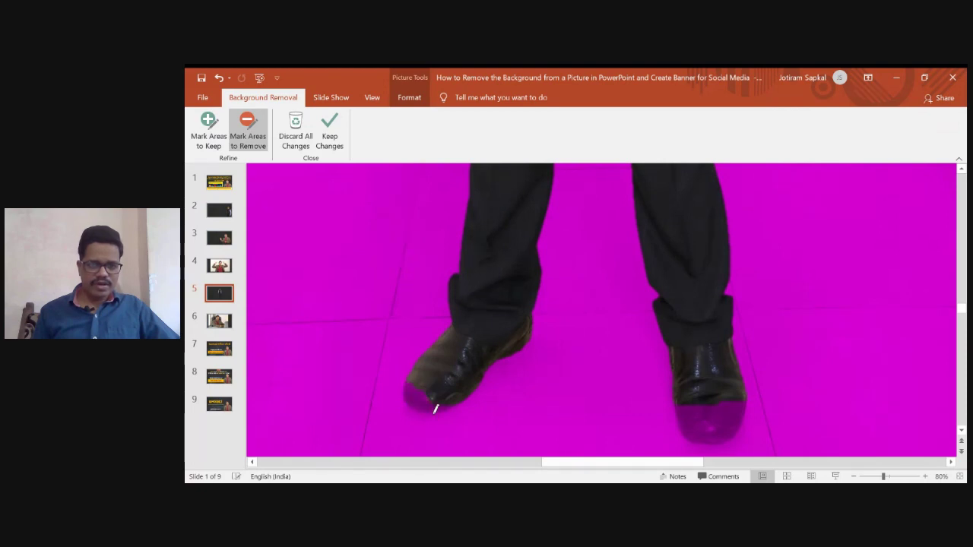
left_click_drag(428, 370, 416, 399)
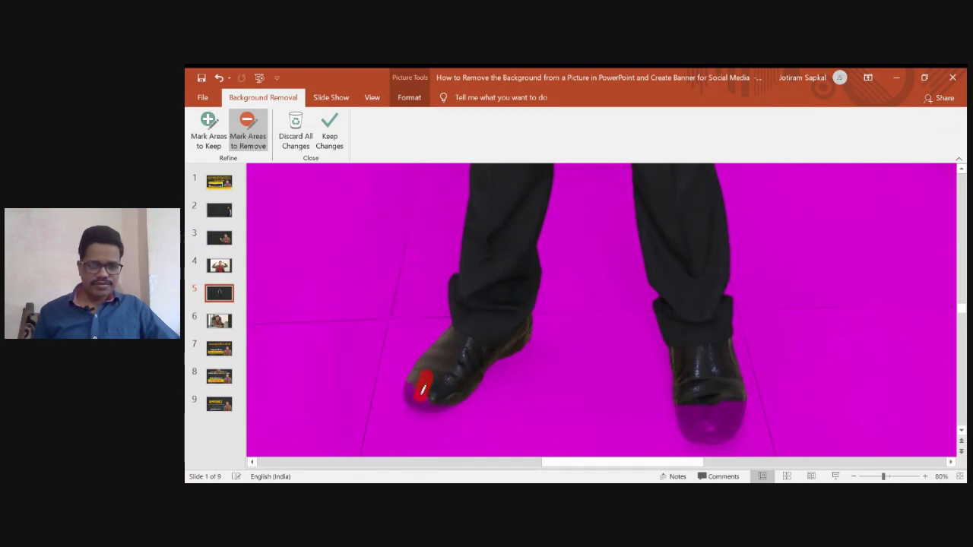
Mark the left shoe's toe to keep and trim the stray edge off it.
left_click(208, 130)
left_click_drag(432, 354, 439, 390)
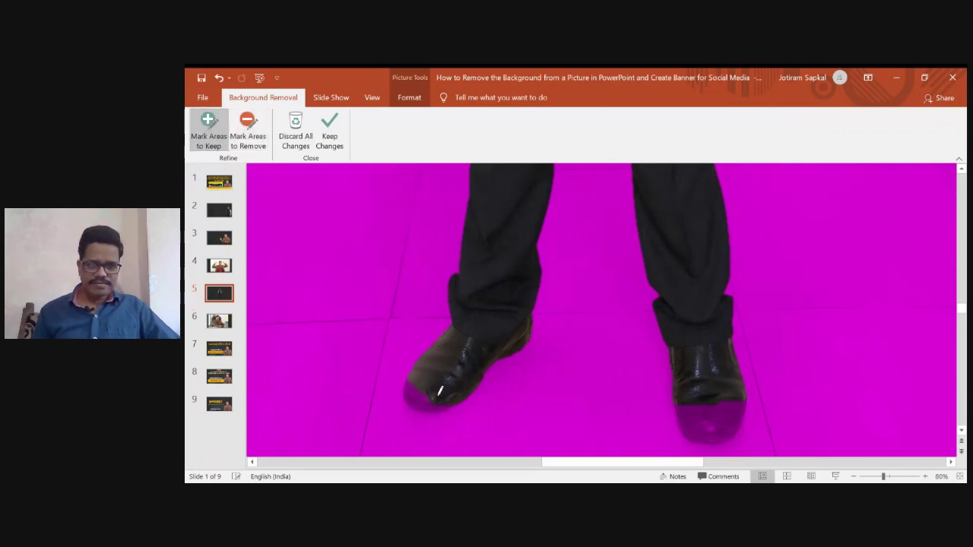
left_click_drag(424, 382, 420, 405)
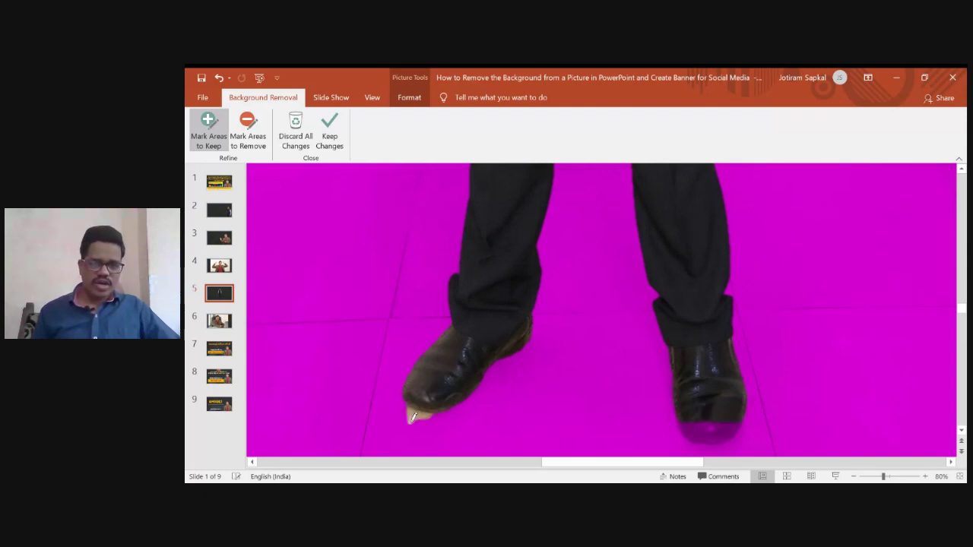
left_click(247, 131)
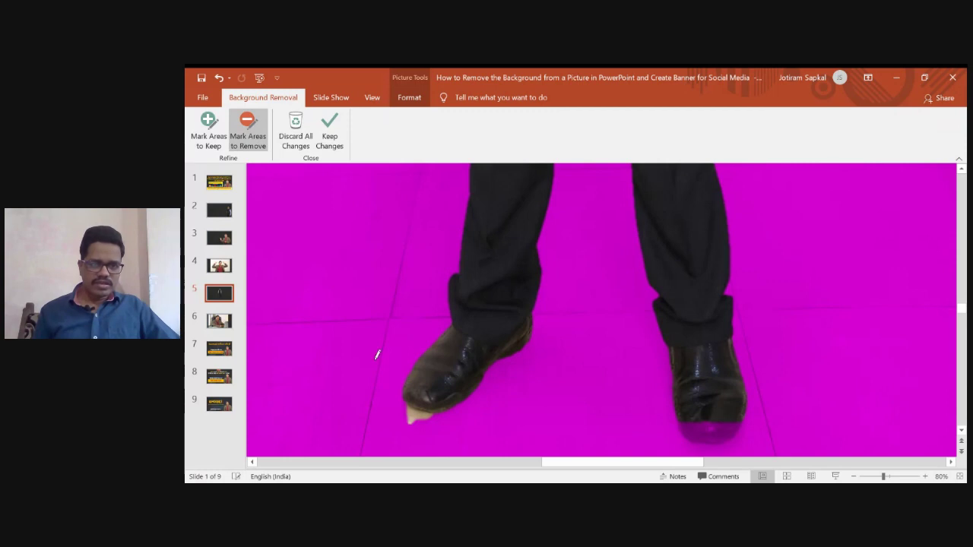
left_click_drag(398, 409, 417, 421)
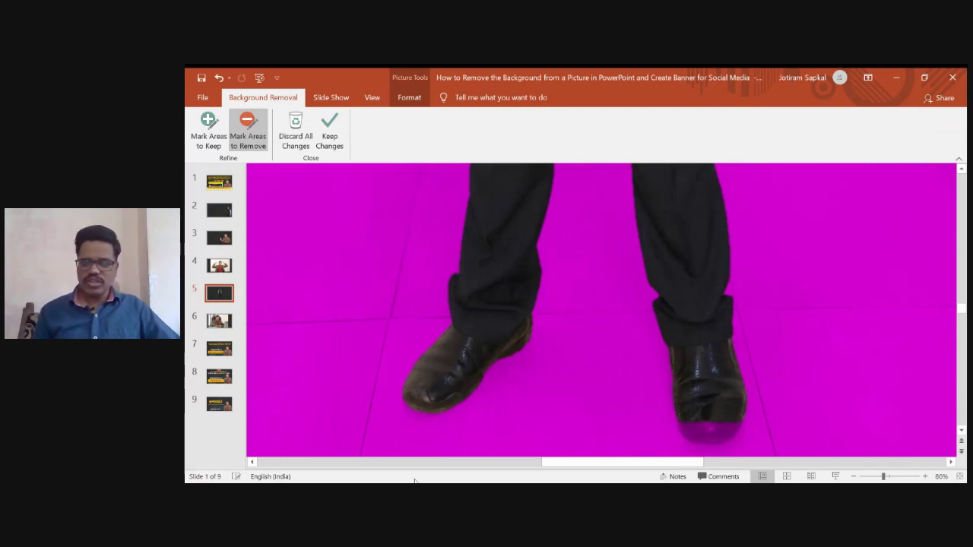
Restore the right shoe's toe into the cutout, then zoom out to the whole slide.
scroll(680, 317, "down", 1)
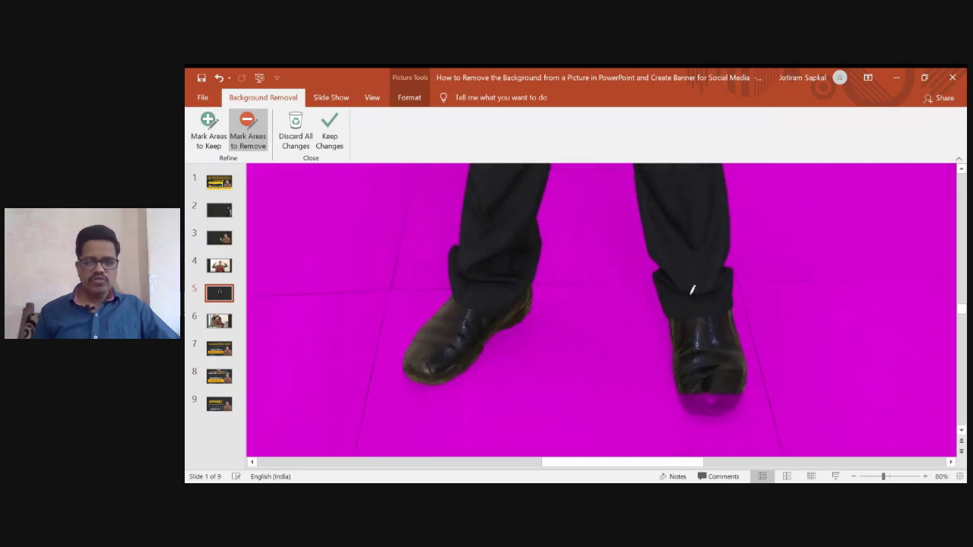
scroll(690, 288, "down", 1)
scroll(690, 307, "down", 1)
left_click(199, 131)
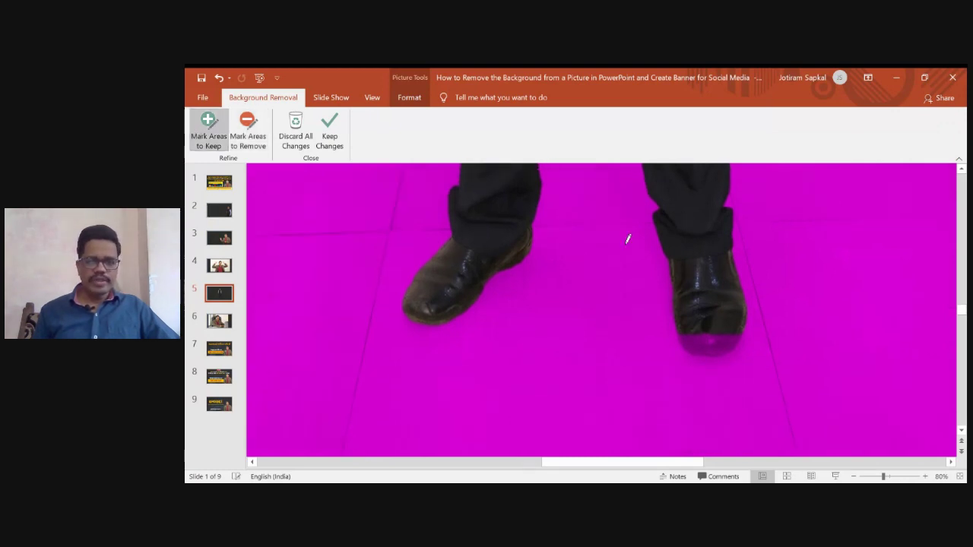
left_click(728, 324)
left_click_drag(725, 332, 691, 331)
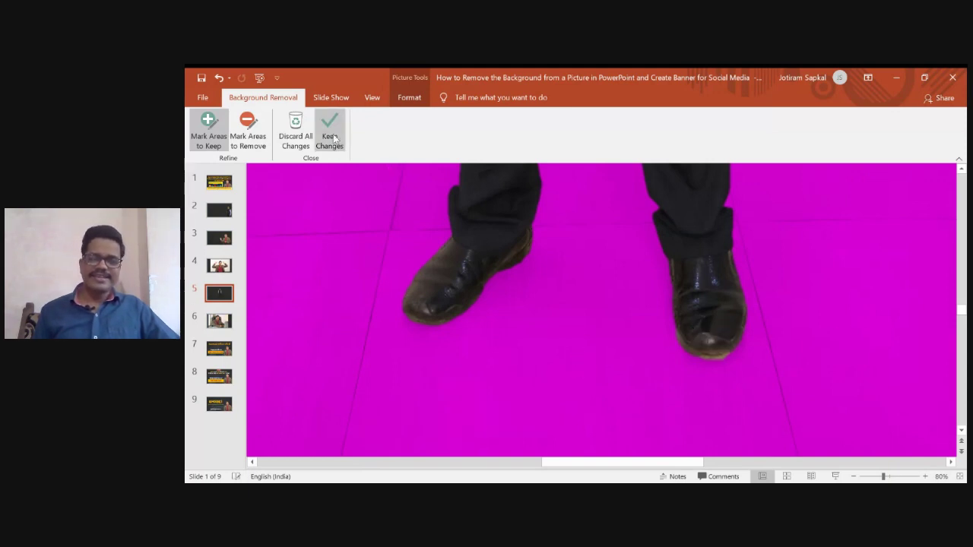
left_click(872, 477)
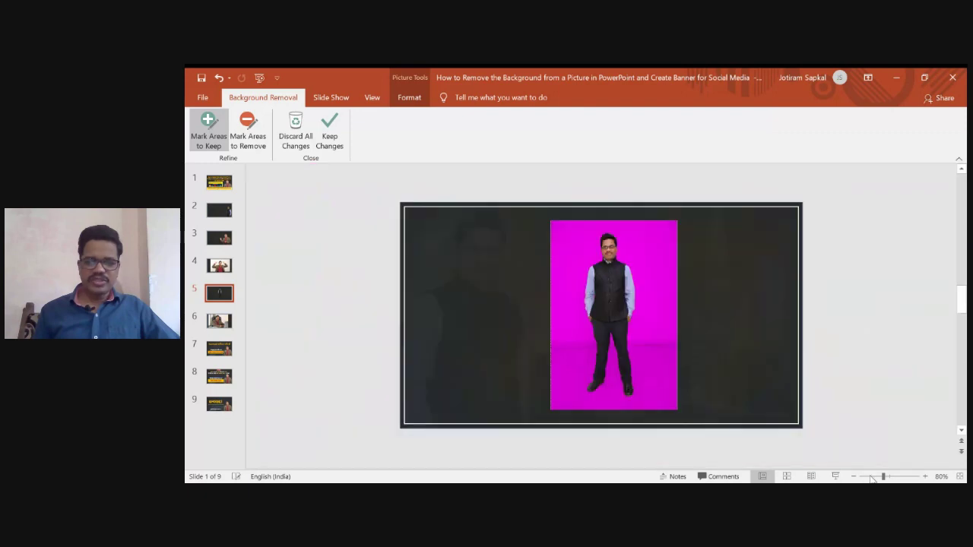
Keep the background removal, move the standing cutout to the slide's right, and open slide 6.
left_click(329, 133)
mouse_move(634, 278)
left_mouse_down()
mouse_move(586, 243)
mouse_move(676, 315)
mouse_move(722, 296)
left_mouse_up()
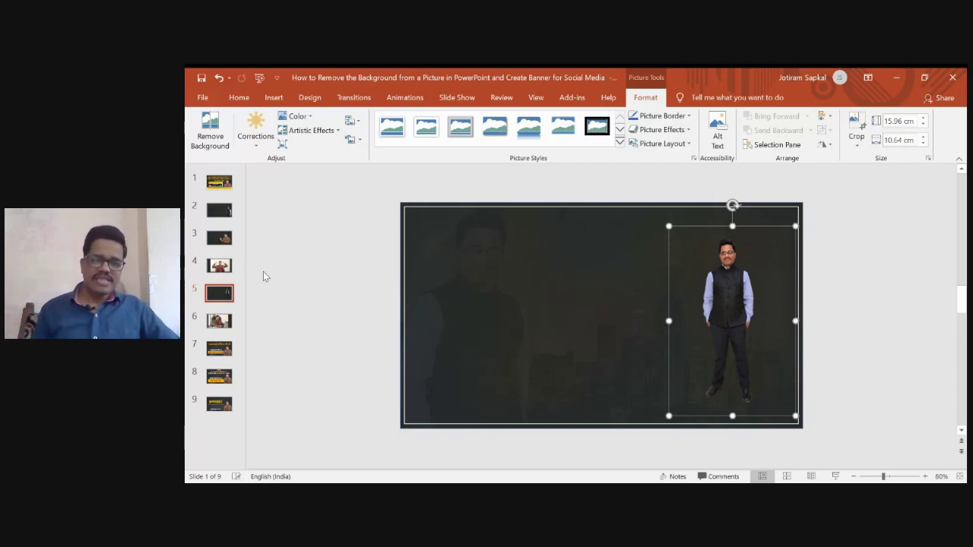
left_click(219, 320)
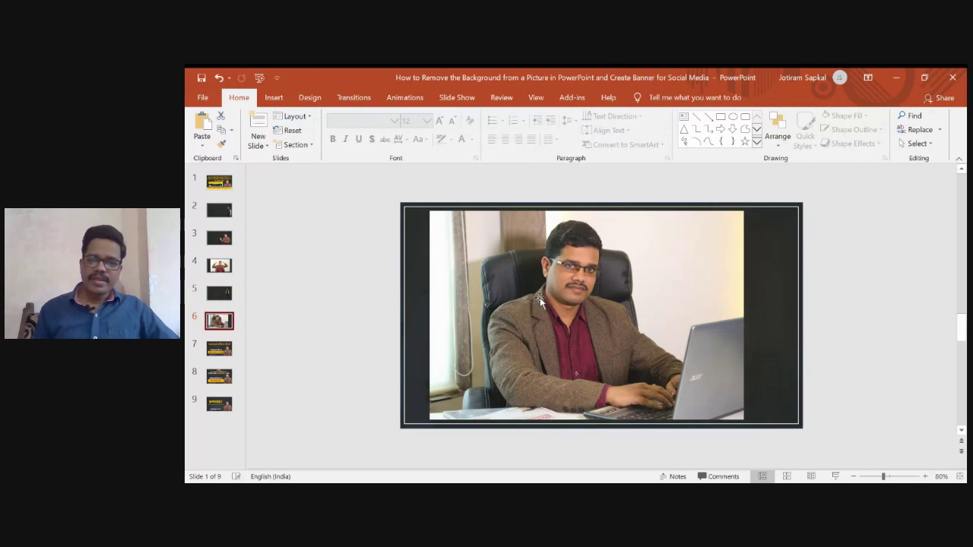
Select the photo of the man seated at his laptop on slide 6.
left_click(538, 304)
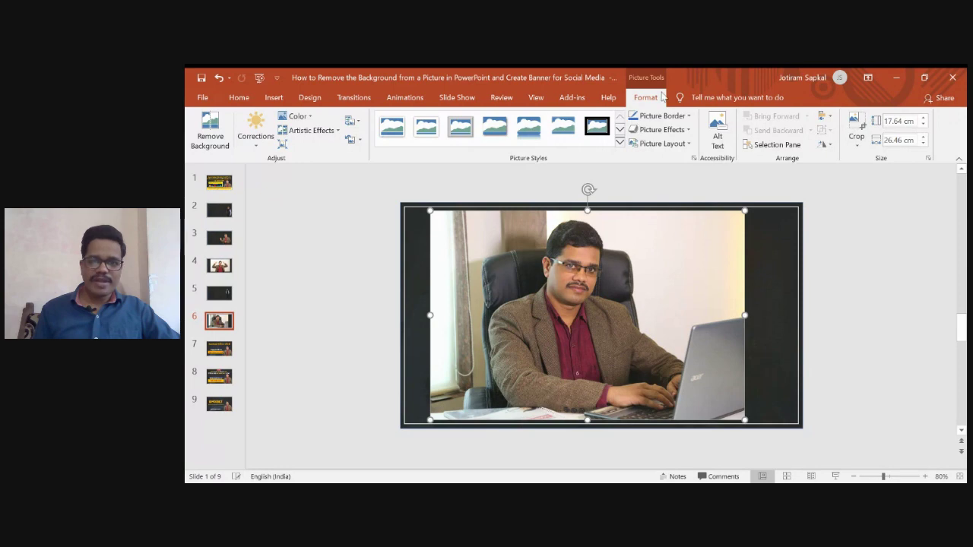
Start Remove Background on the desk photo, zoom in on the man's head and choose Mark Areas to Keep.
left_click(212, 135)
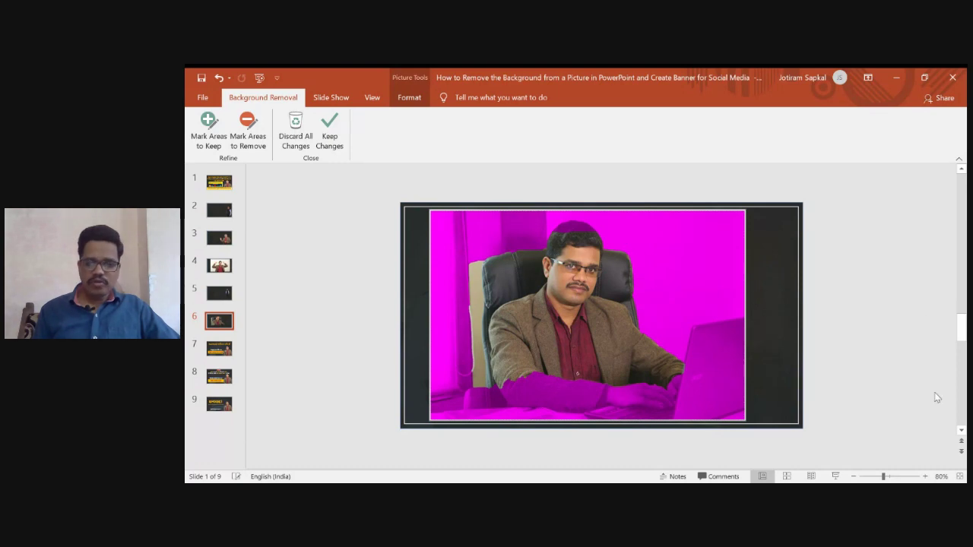
left_click(901, 476)
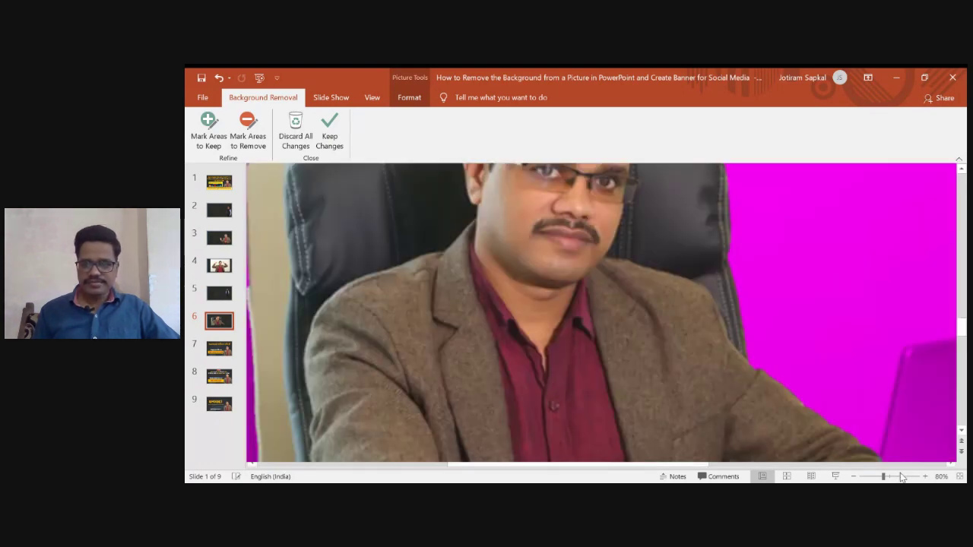
left_click(901, 476)
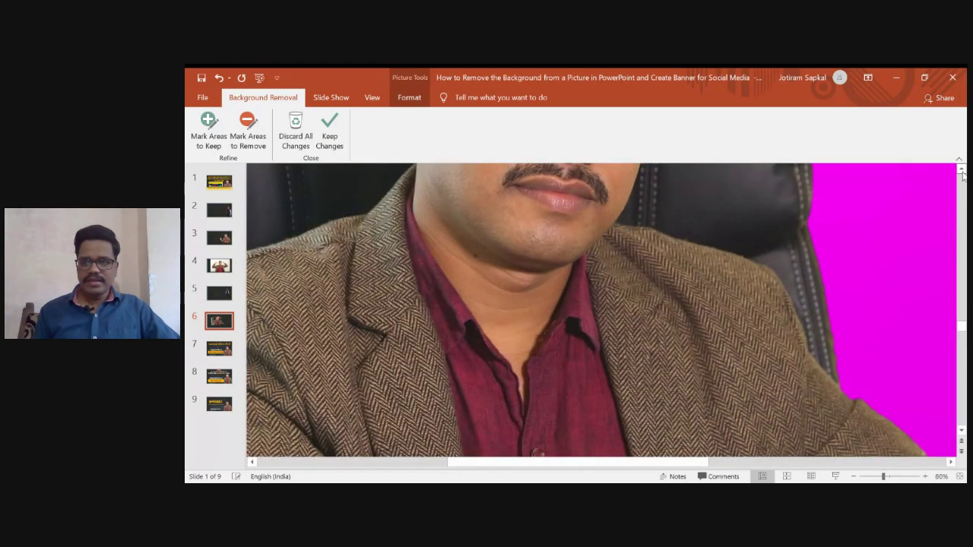
scroll(601, 310, "up", 1)
scroll(600, 310, "up", 1)
scroll(601, 310, "up", 1)
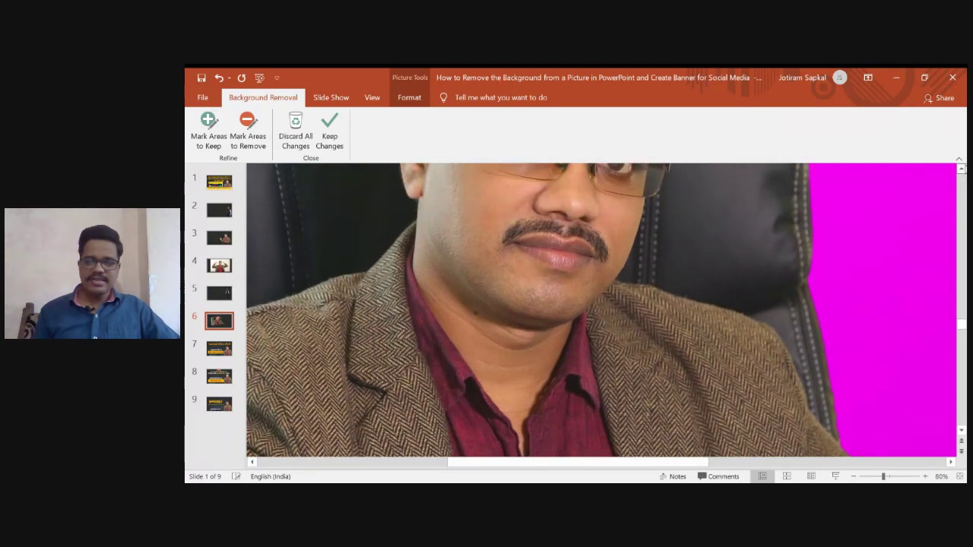
scroll(600, 310, "up", 1)
scroll(600, 311, "up", 1)
scroll(601, 310, "up", 1)
scroll(601, 310, "up", 1)
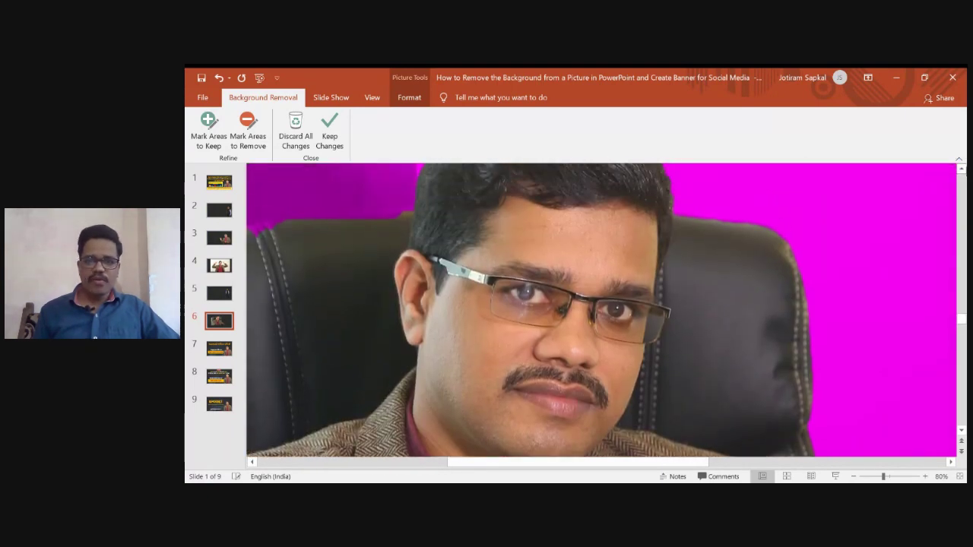
scroll(600, 310, "up", 1)
scroll(600, 310, "up", 1)
scroll(601, 310, "up", 3)
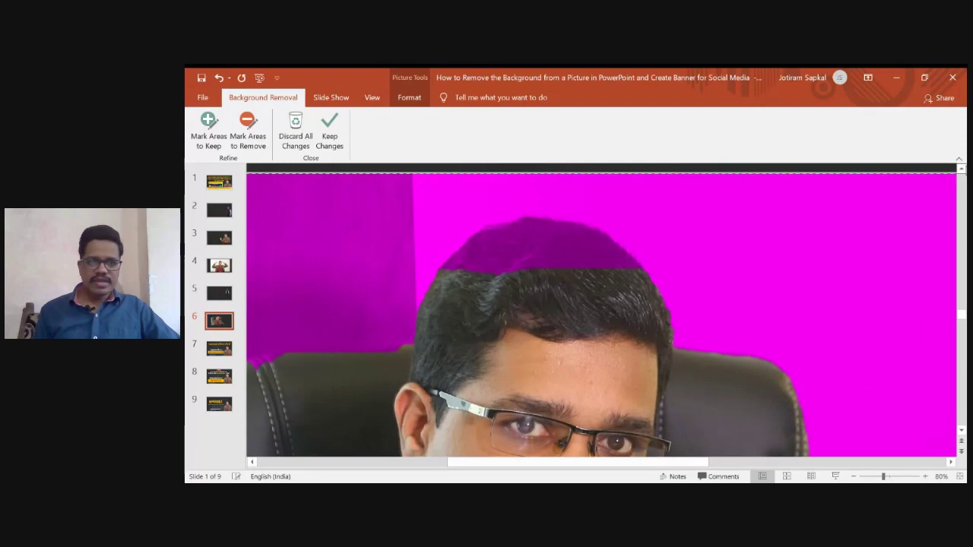
left_click(211, 141)
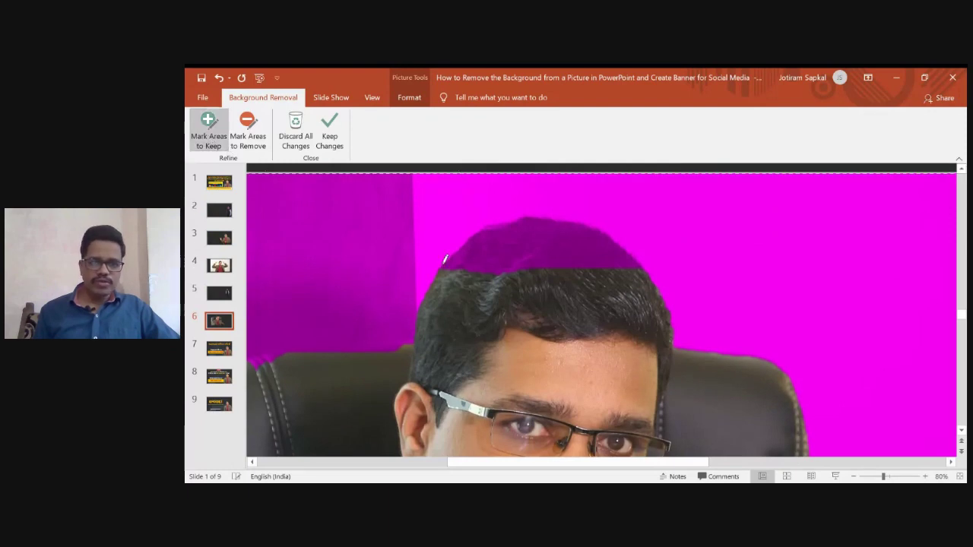
Mark the top of the head, jacket sleeve, hand, strip below the sleeve and notebook edge as kept.
left_click_drag(445, 277, 611, 273)
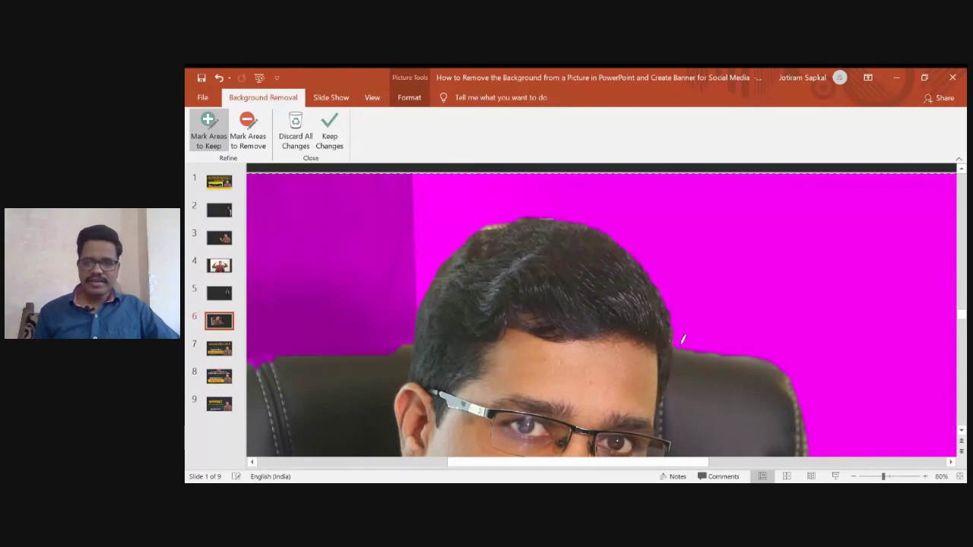
scroll(754, 350, "down", 1)
scroll(755, 349, "down", 2)
scroll(754, 349, "down", 2)
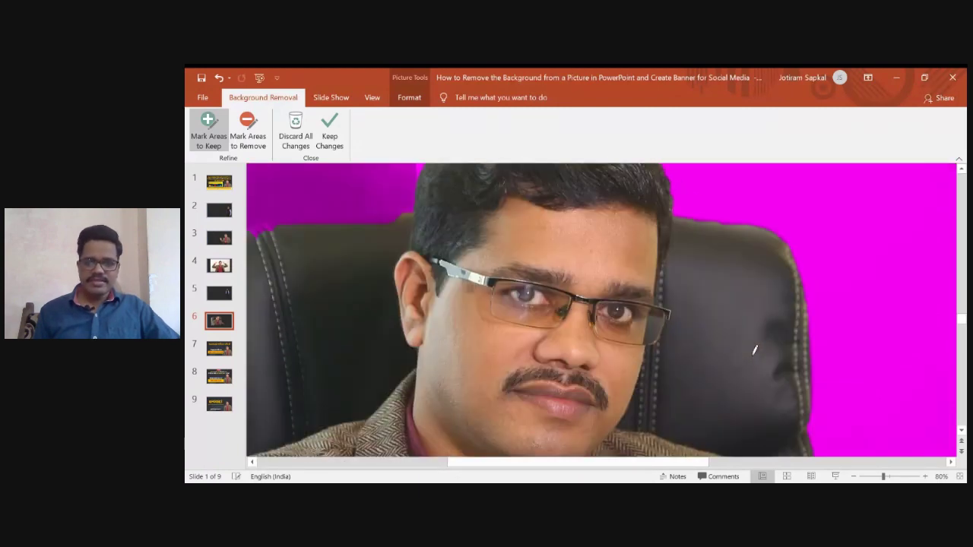
scroll(754, 349, "down", 1)
scroll(755, 350, "down", 1)
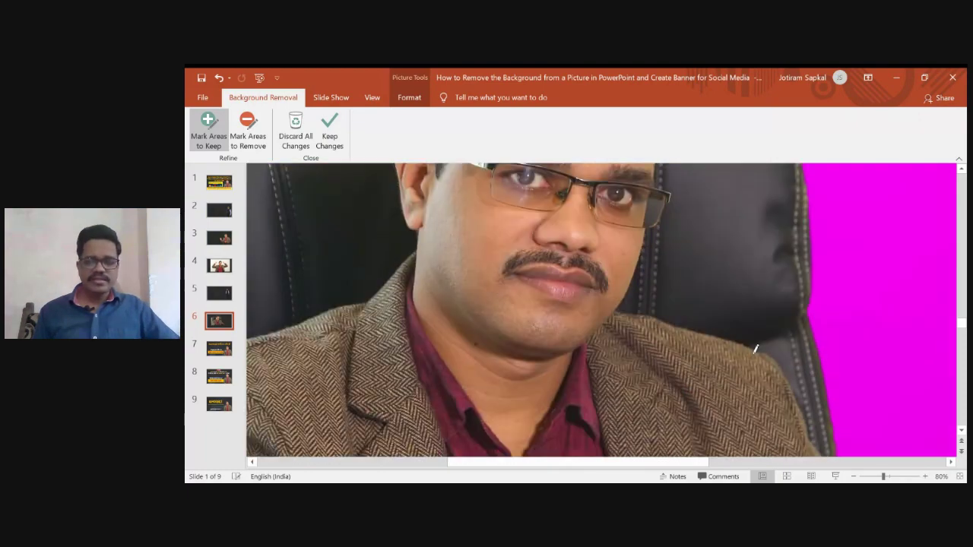
scroll(755, 349, "down", 2)
scroll(755, 349, "down", 1)
scroll(755, 350, "down", 1)
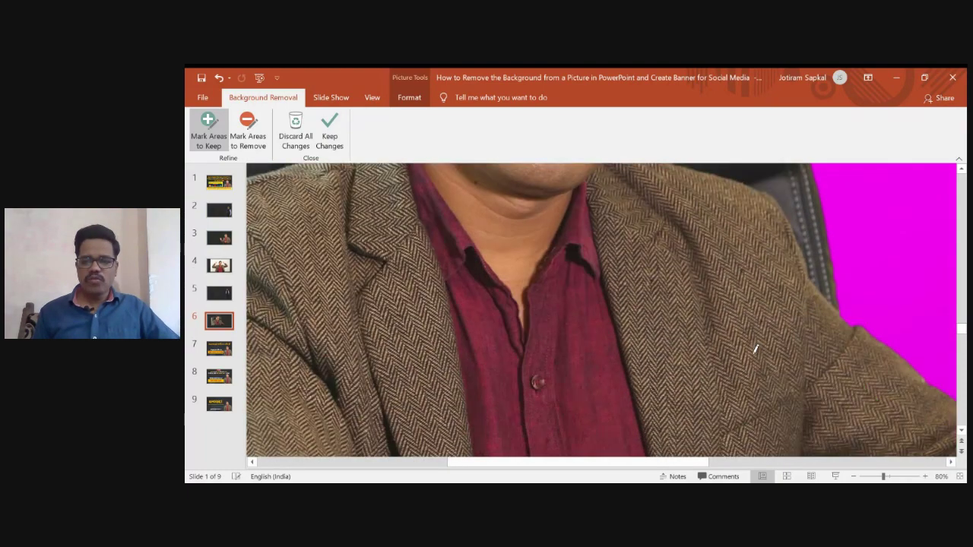
scroll(754, 349, "down", 2)
scroll(754, 349, "down", 2)
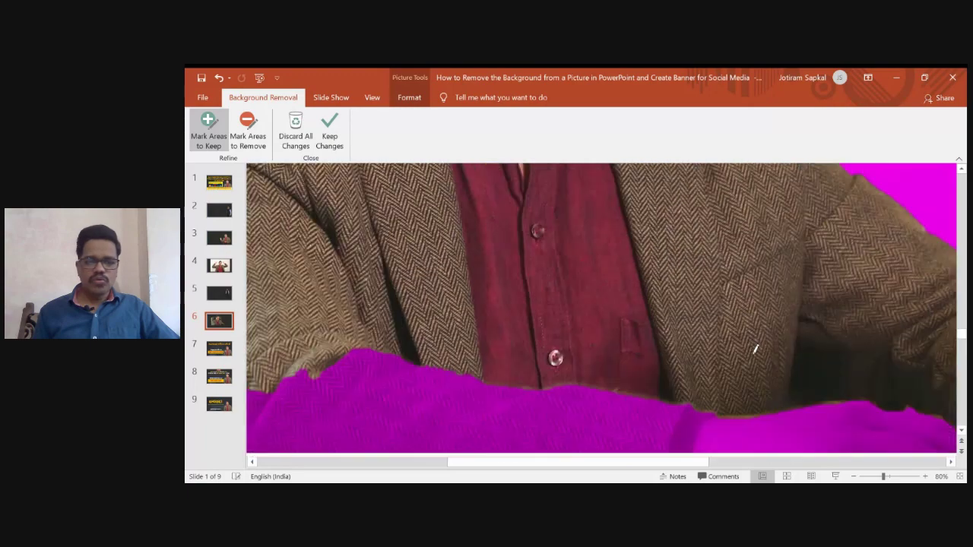
scroll(754, 350, "down", 1)
scroll(441, 318, "down", 1)
scroll(405, 319, "down", 1)
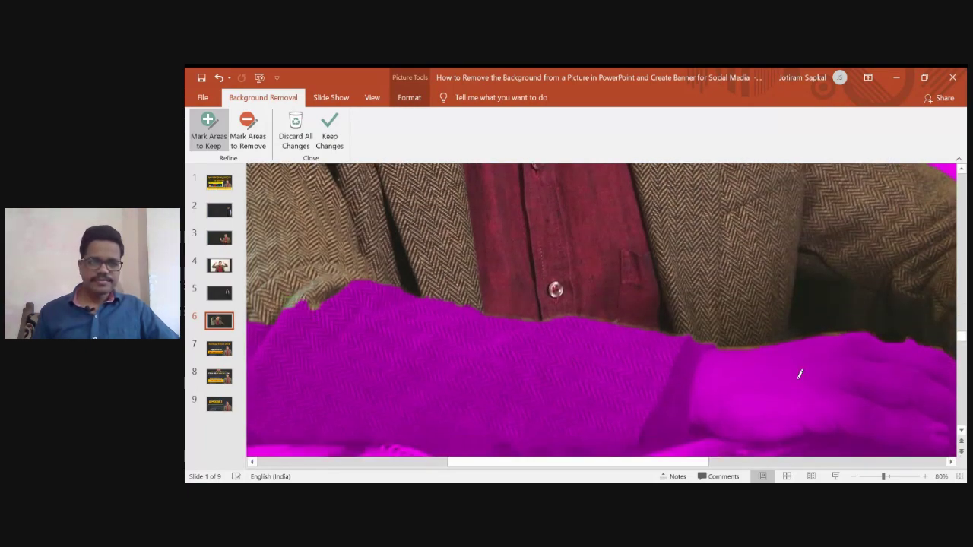
left_click_drag(800, 374, 834, 381)
scroll(833, 382, "down", 2)
left_click_drag(839, 313, 904, 381)
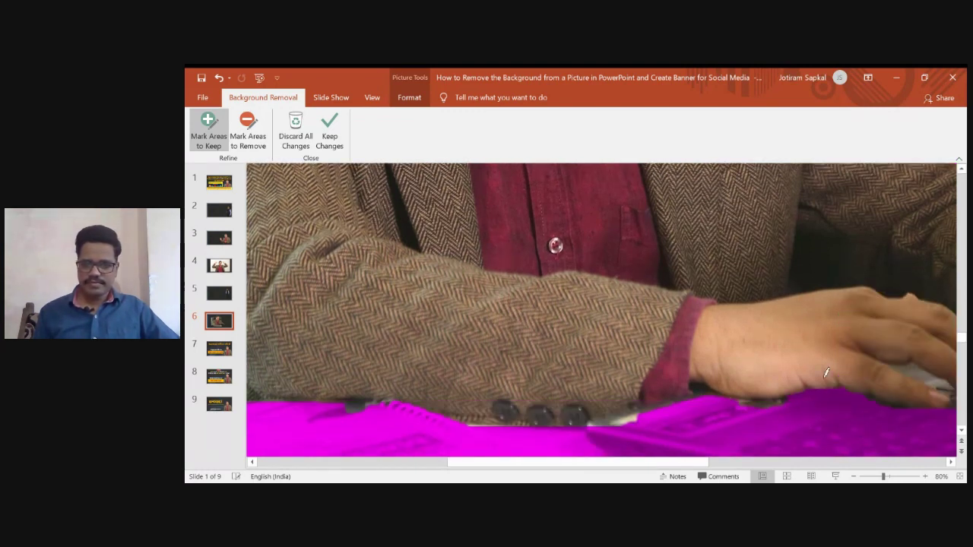
mouse_move(433, 435)
left_mouse_down()
mouse_move(673, 420)
mouse_move(853, 438)
left_mouse_up()
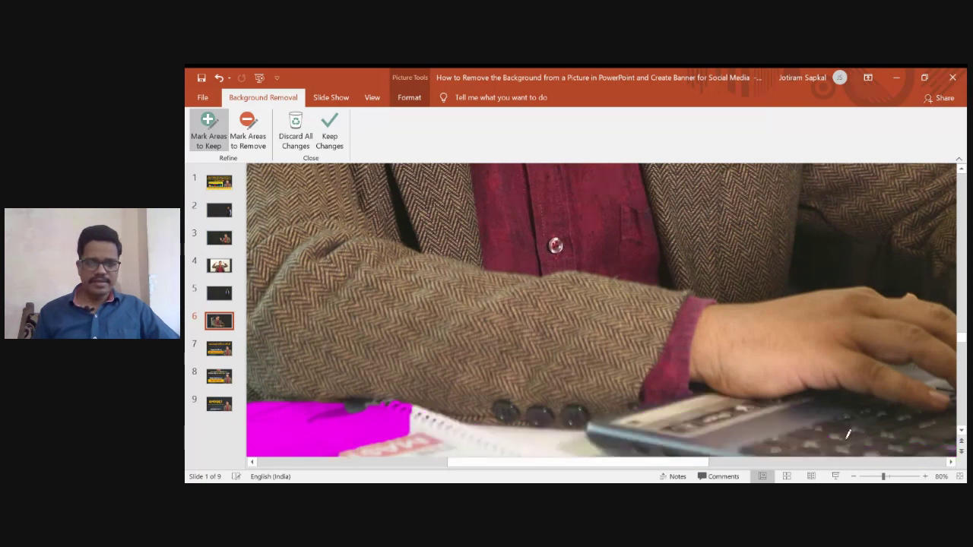
scroll(848, 434, "down", 1)
left_click_drag(281, 384, 384, 388)
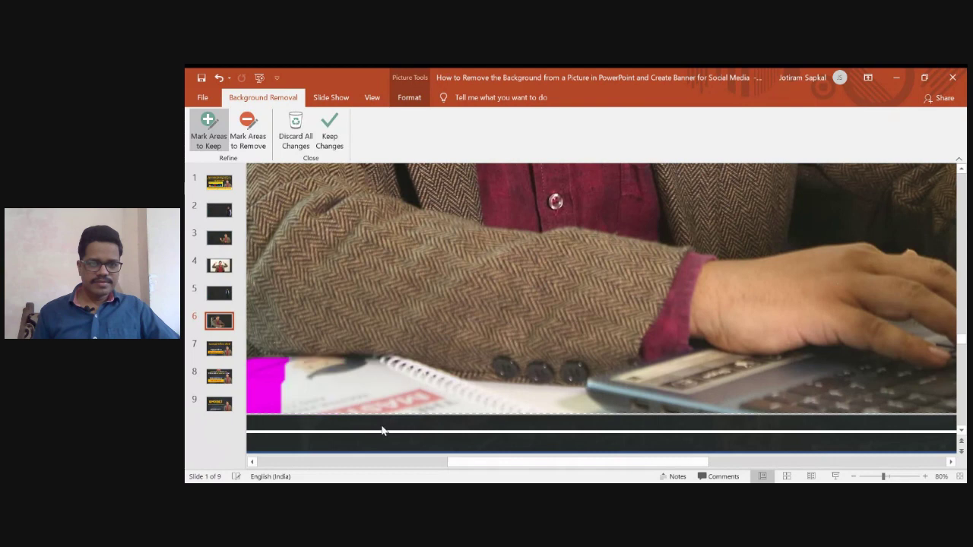
left_click_drag(273, 371, 281, 410)
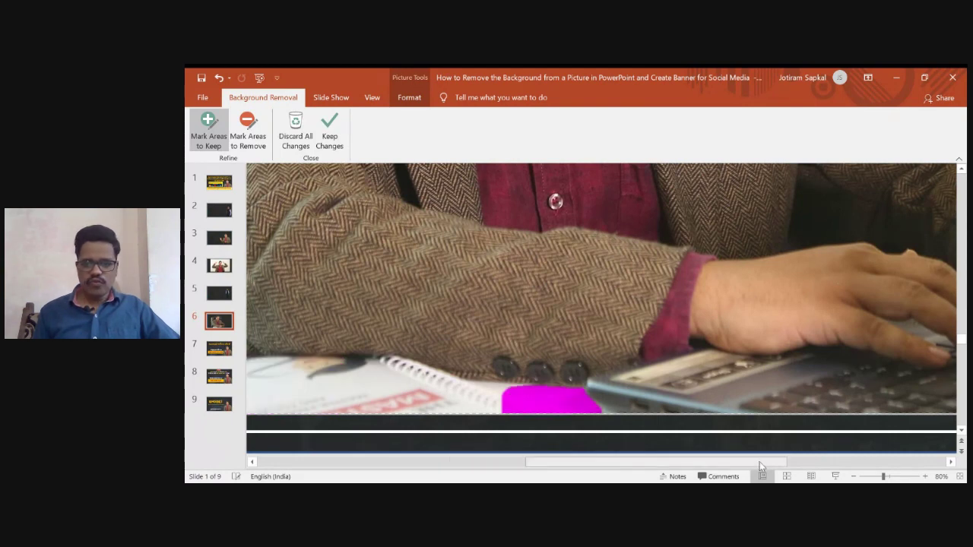
Mark the laptop lid, including its upper part and corner, as areas to keep.
left_click(759, 462)
left_click_drag(799, 468, 844, 467)
left_click_drag(523, 279, 826, 310)
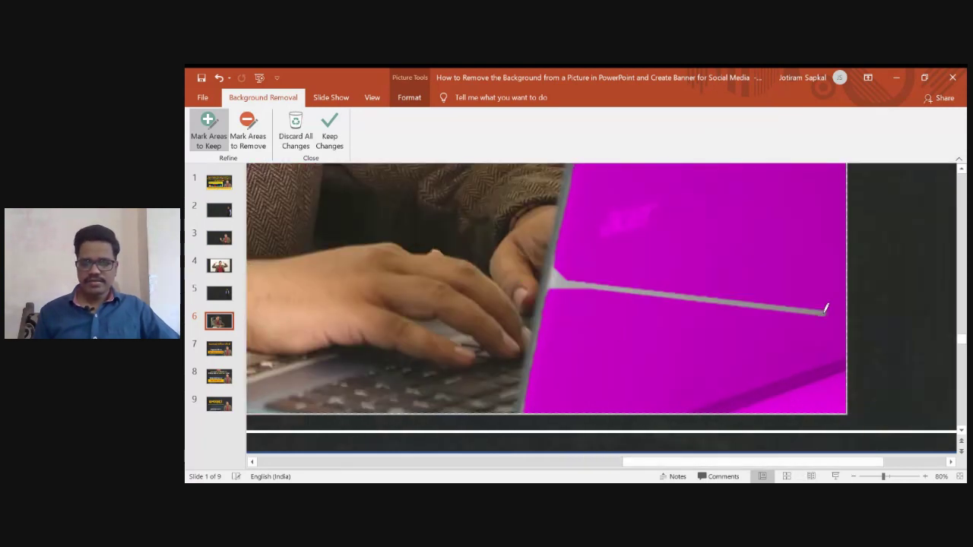
left_click_drag(560, 199, 818, 253)
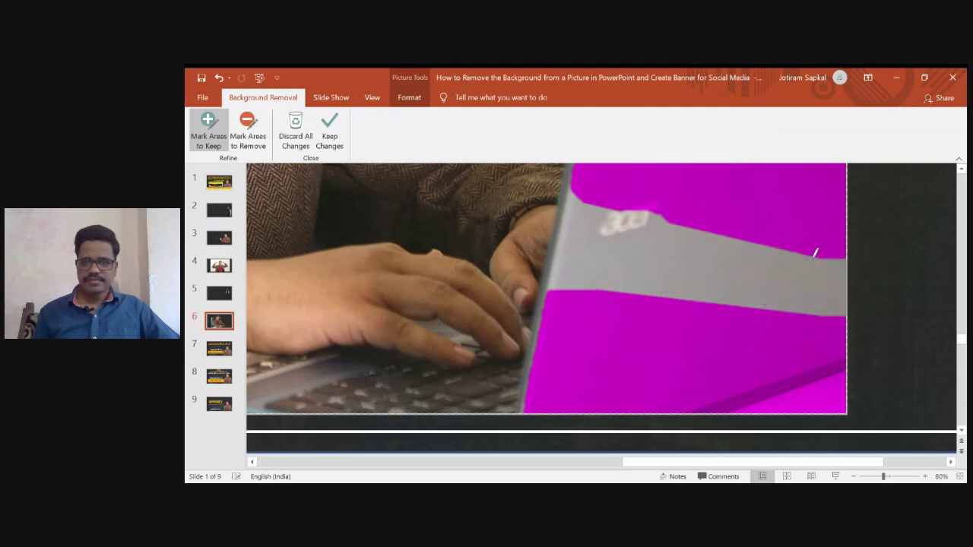
left_click_drag(790, 199, 794, 169)
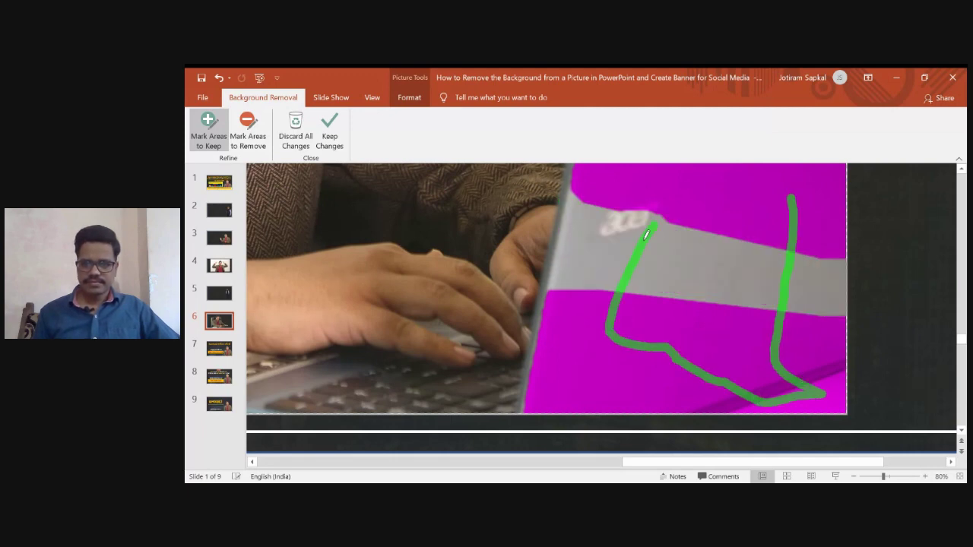
left_click_drag(726, 156, 832, 184)
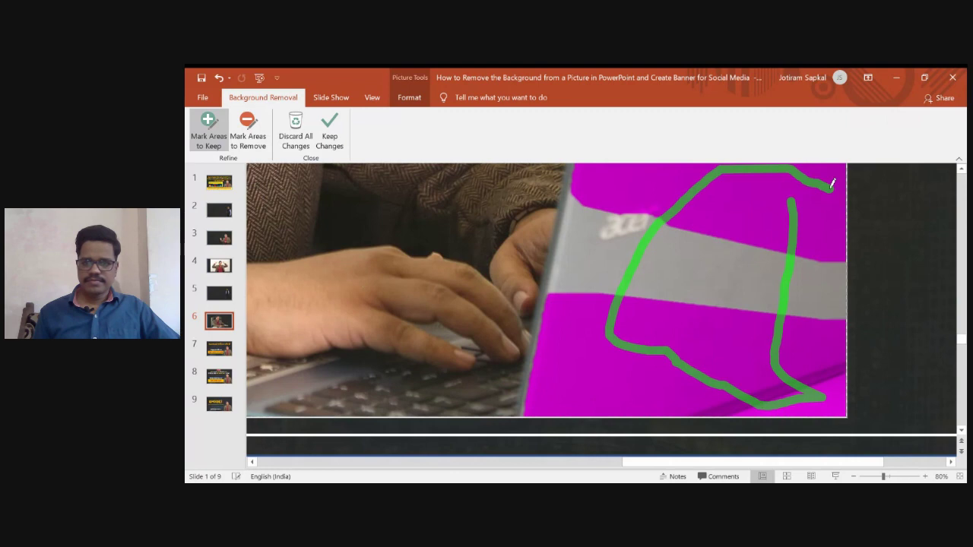
left_click_drag(612, 203, 849, 227)
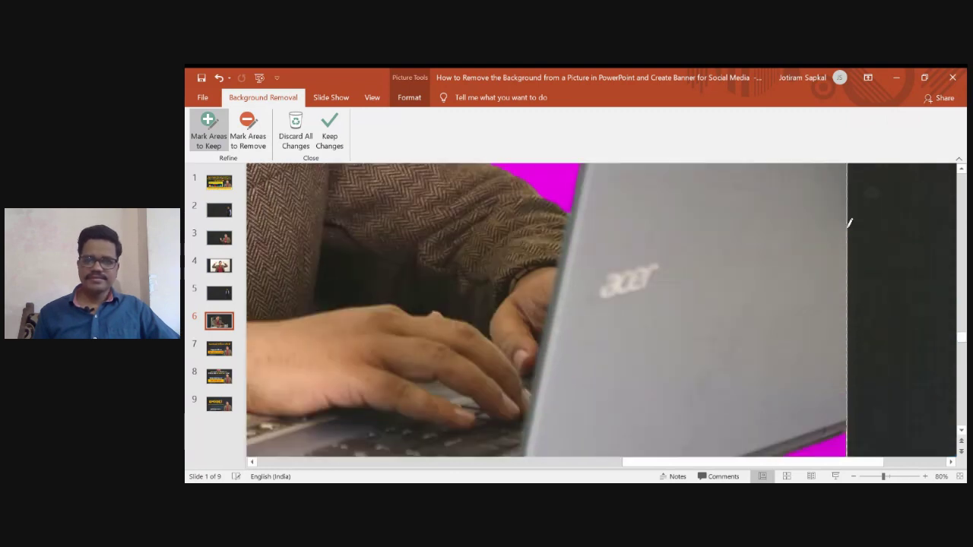
scroll(667, 258, "up", 2)
scroll(668, 258, "up", 1)
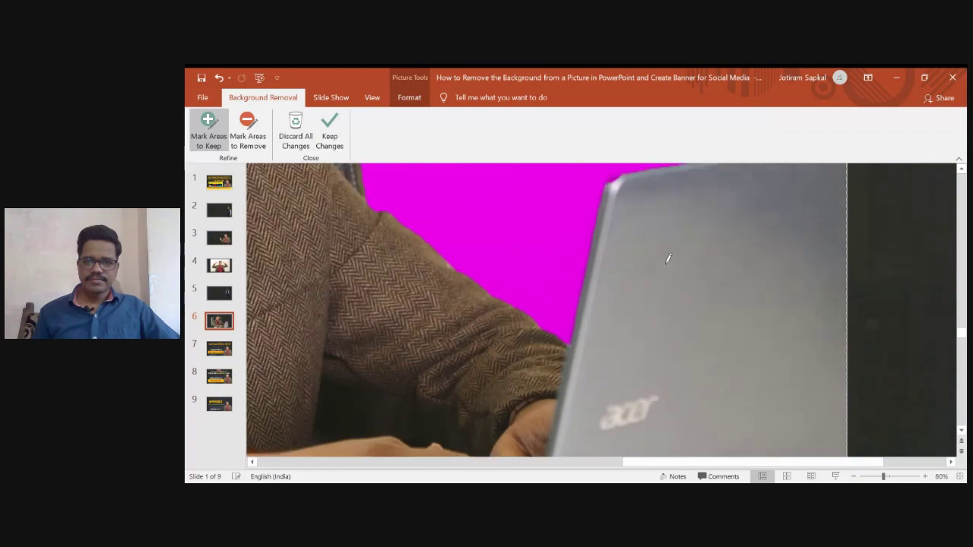
scroll(668, 258, "up", 1)
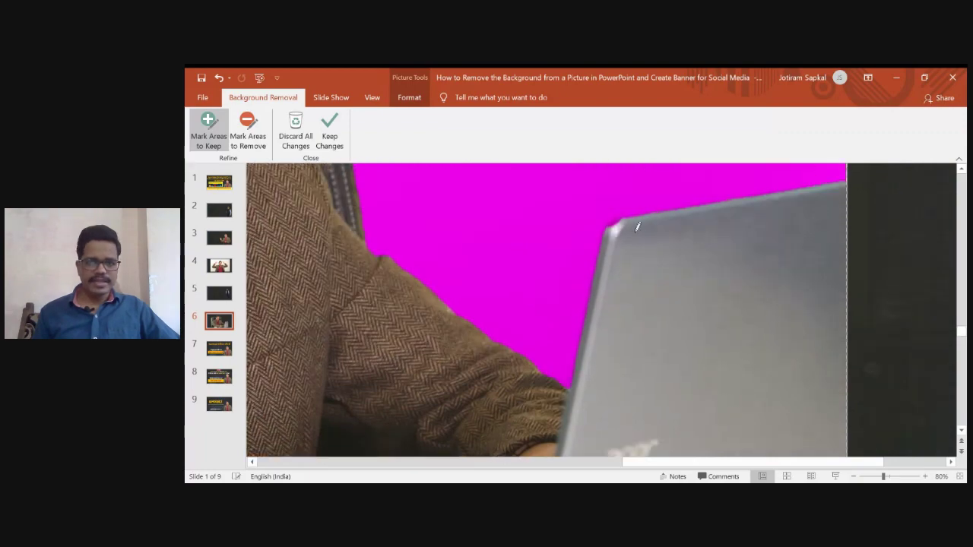
scroll(625, 225, "down", 2)
scroll(645, 269, "down", 1)
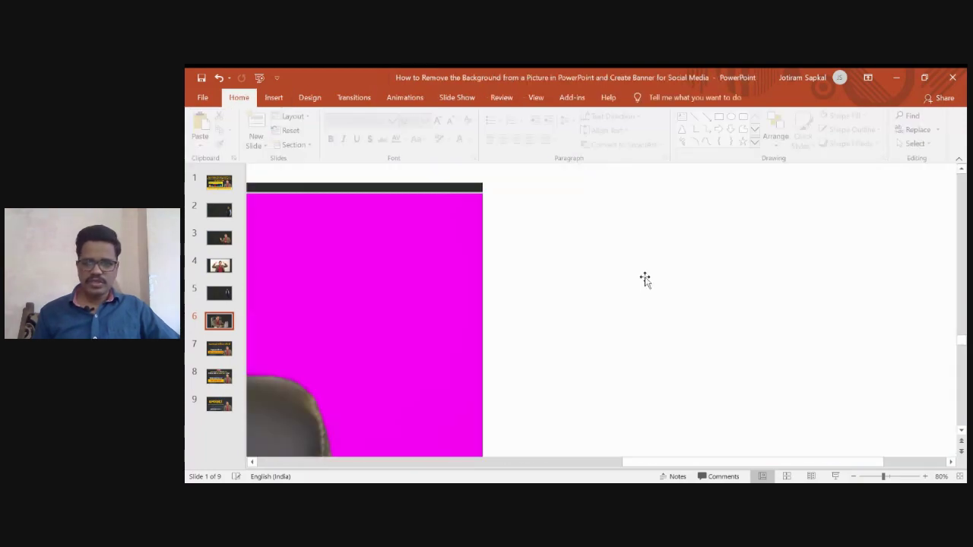
scroll(783, 351, "up", 1)
scroll(784, 355, "up", 2)
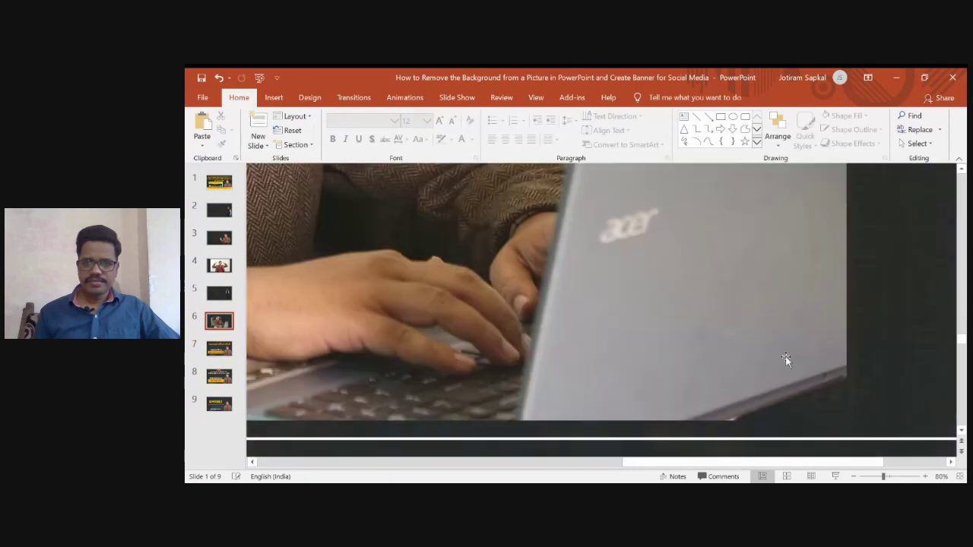
Reselect the presenter photo and reopen Remove Background with Alt+J, P, E.
left_click(514, 240)
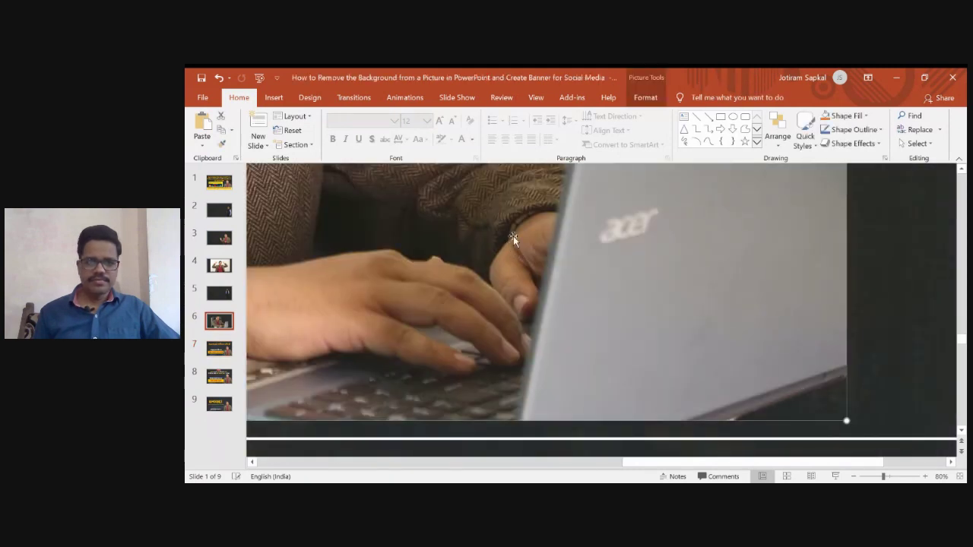
left_click(645, 98)
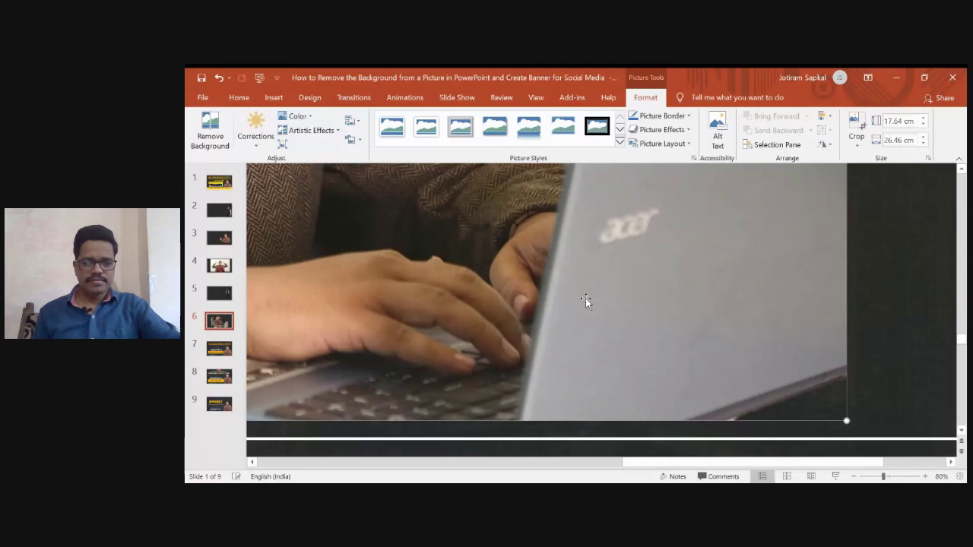
key("alt+j")
key("p")
key("e")
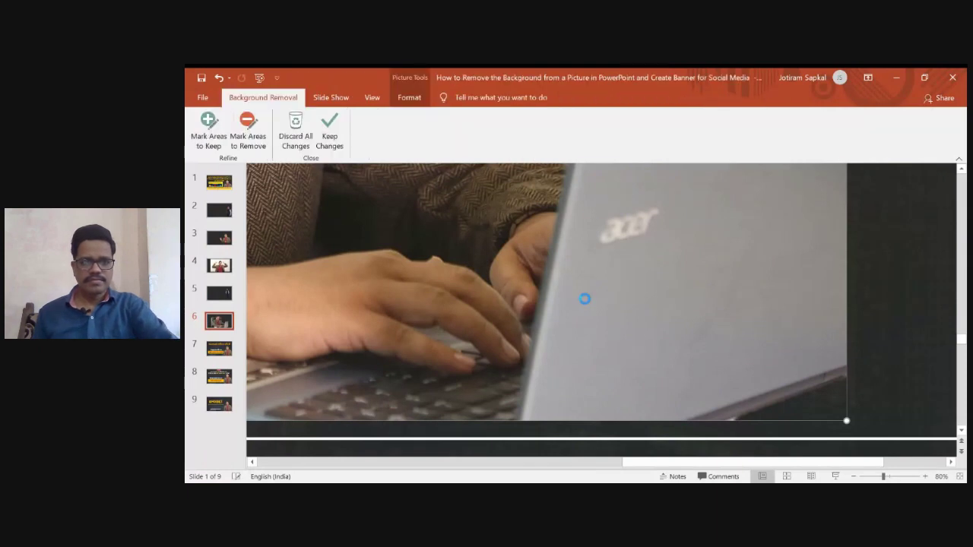
Keep the laptop lid's top edge with further Mark Areas to Keep strokes.
scroll(745, 304, "up", 1)
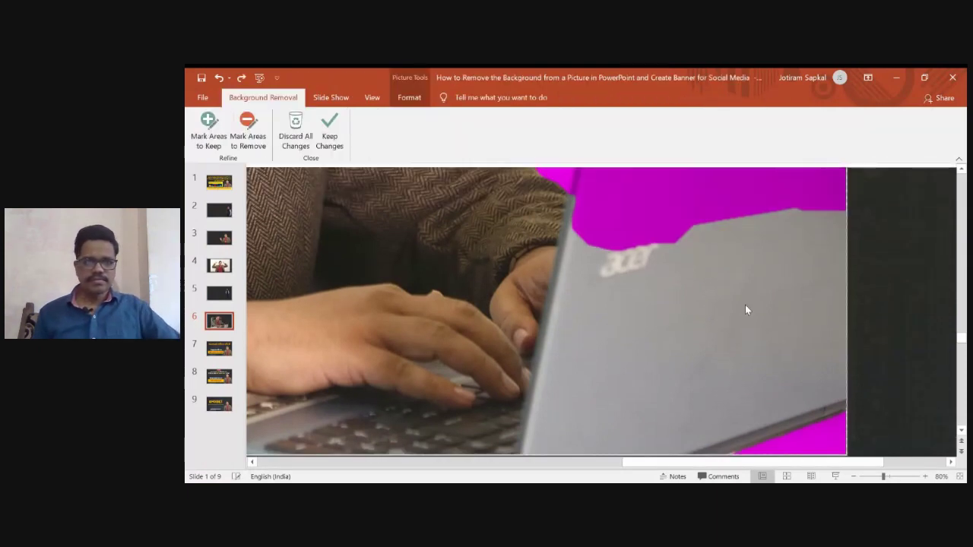
left_click(208, 129)
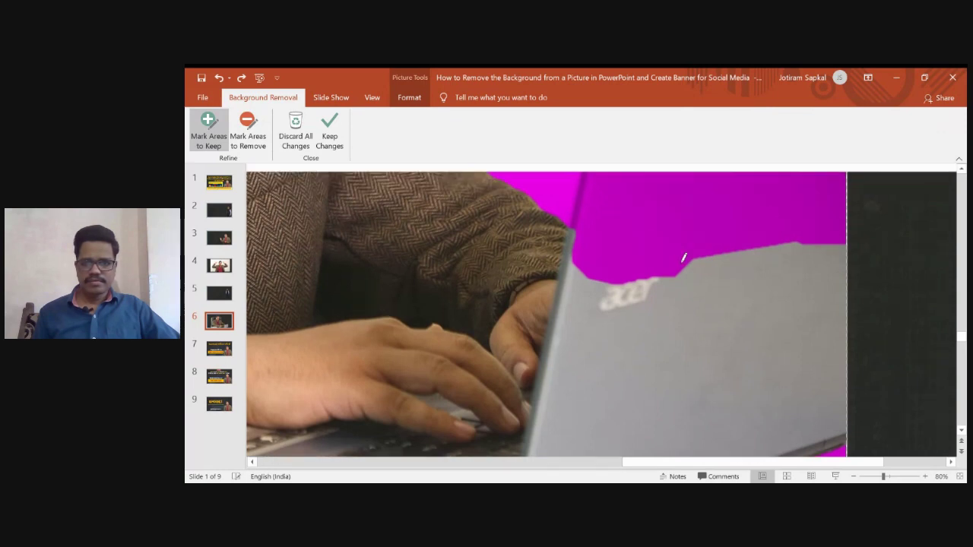
left_click_drag(608, 266, 835, 215)
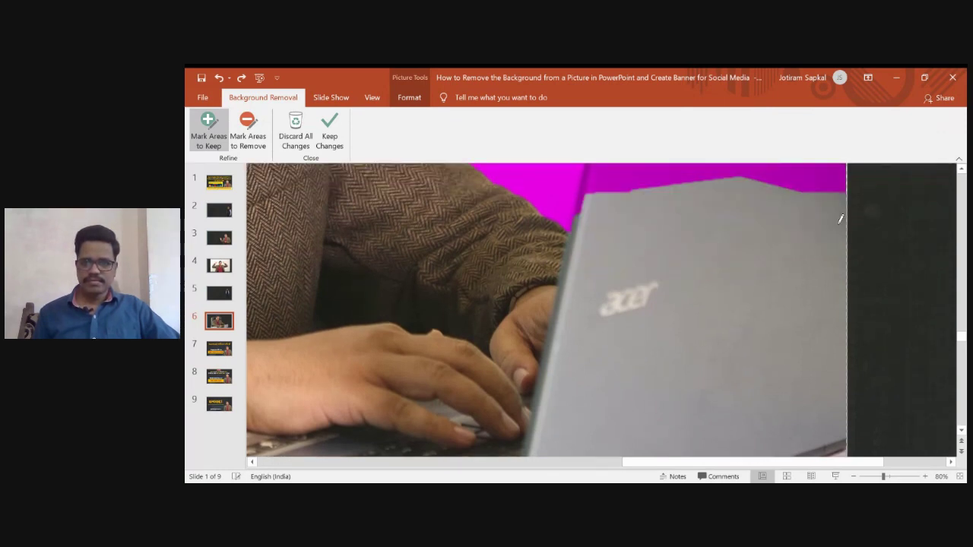
left_click_drag(827, 218, 806, 199)
left_click_drag(622, 212, 655, 199)
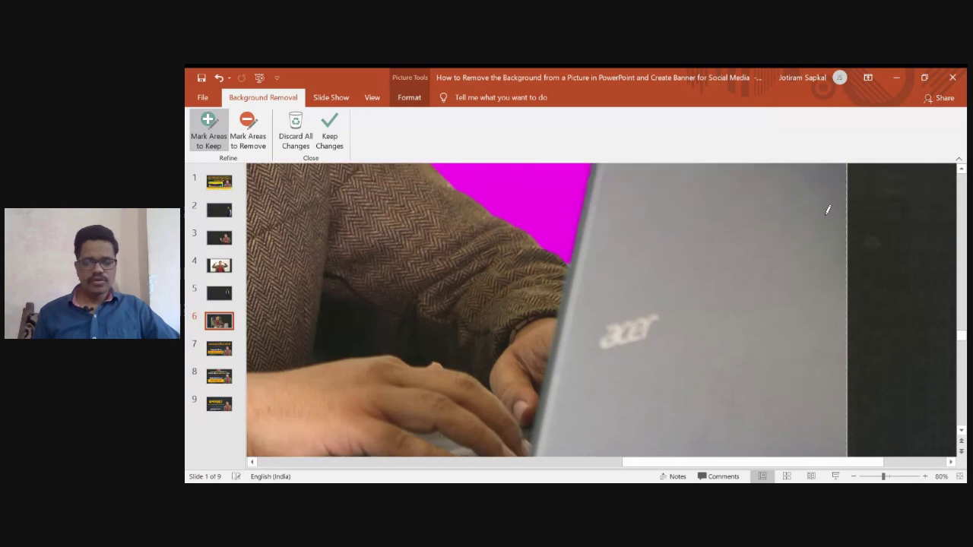
scroll(788, 326, "down", 3)
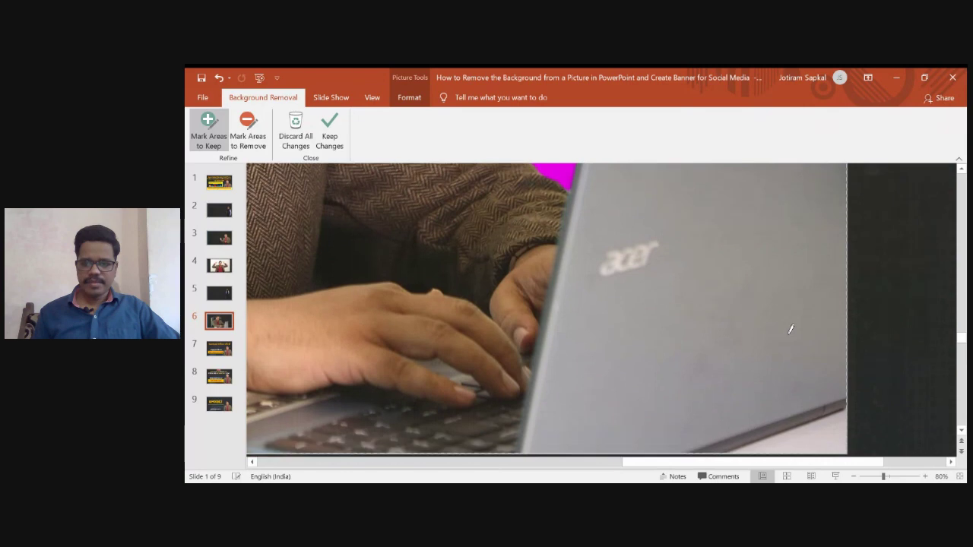
scroll(791, 328, "down", 1)
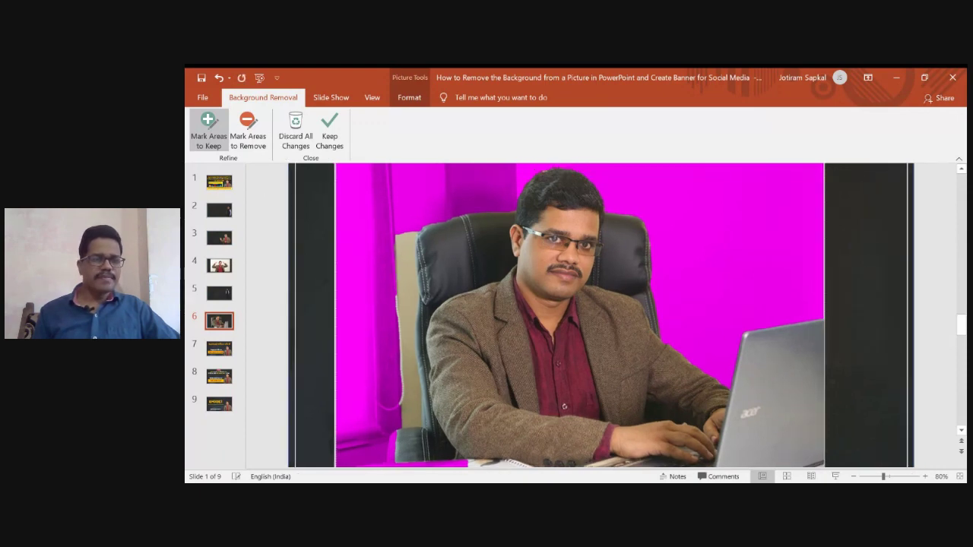
left_click(248, 129)
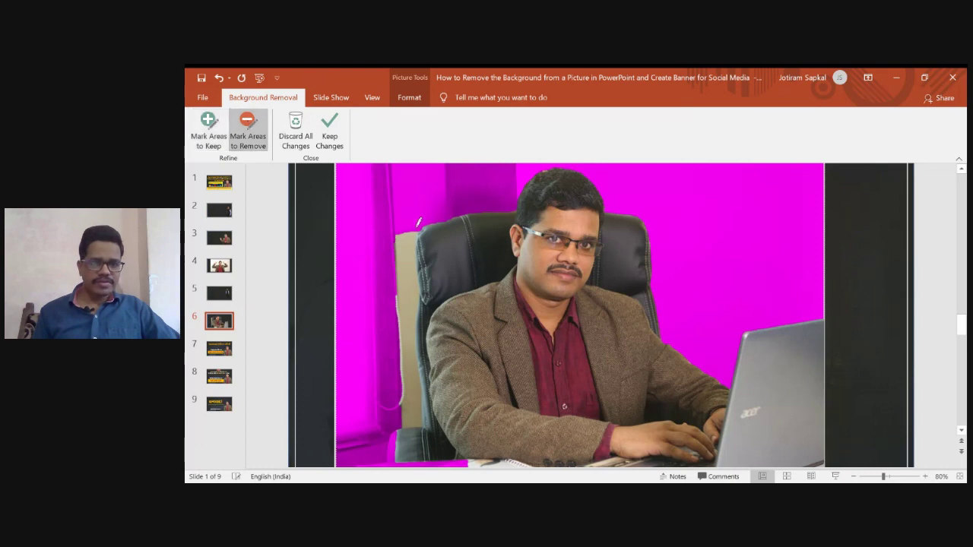
Mark the strip left of the chair for removal and keep the papers at the bottom-left.
left_click_drag(408, 221, 411, 411)
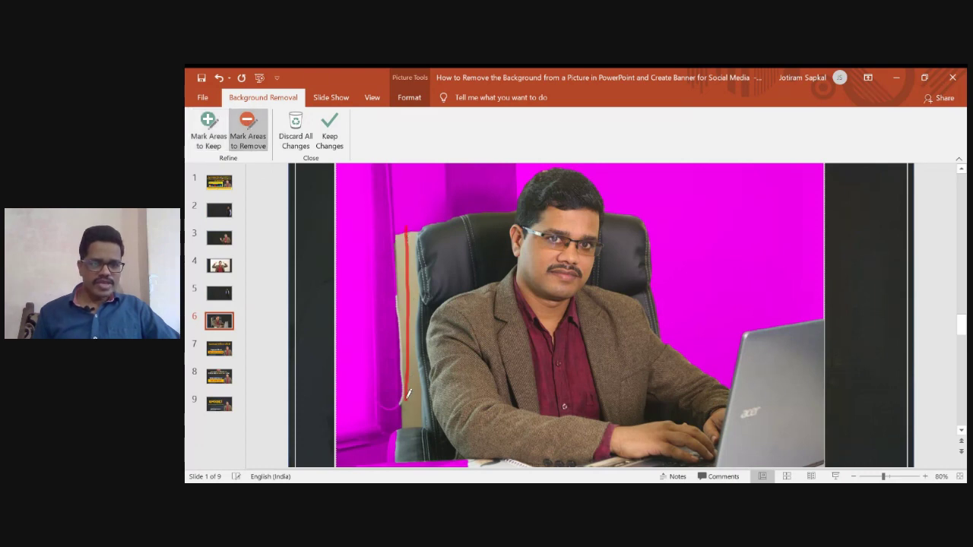
left_click_drag(407, 416, 407, 419)
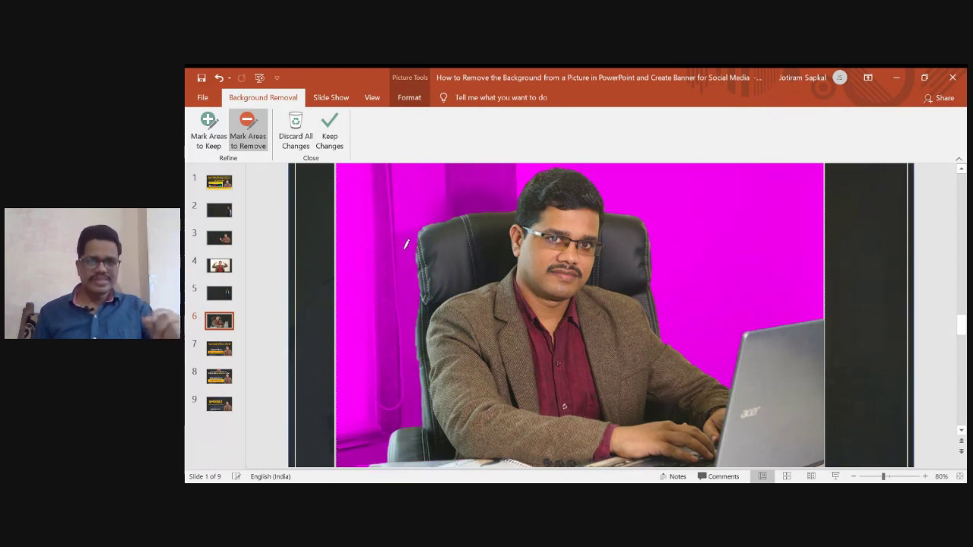
scroll(406, 243, "down", 1)
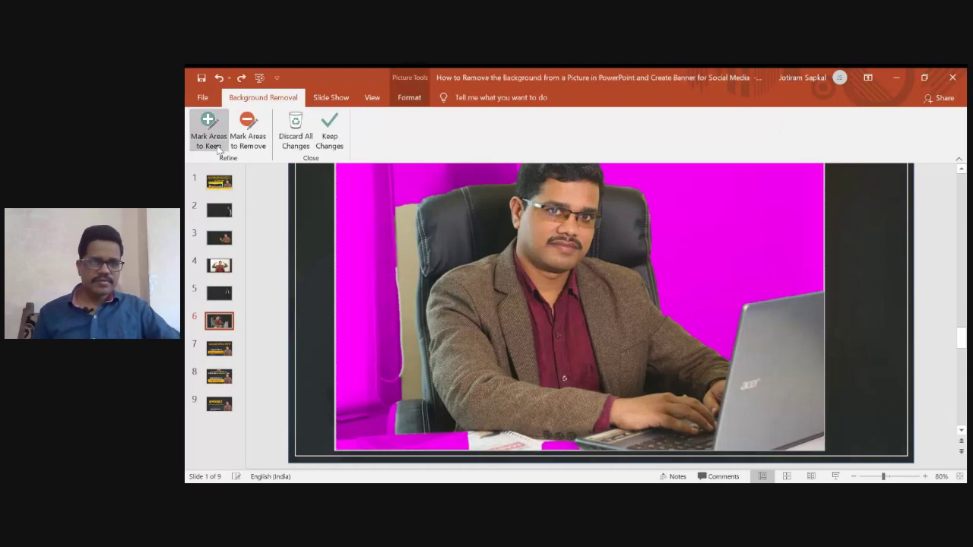
left_click(249, 135)
left_click_drag(408, 209, 408, 380)
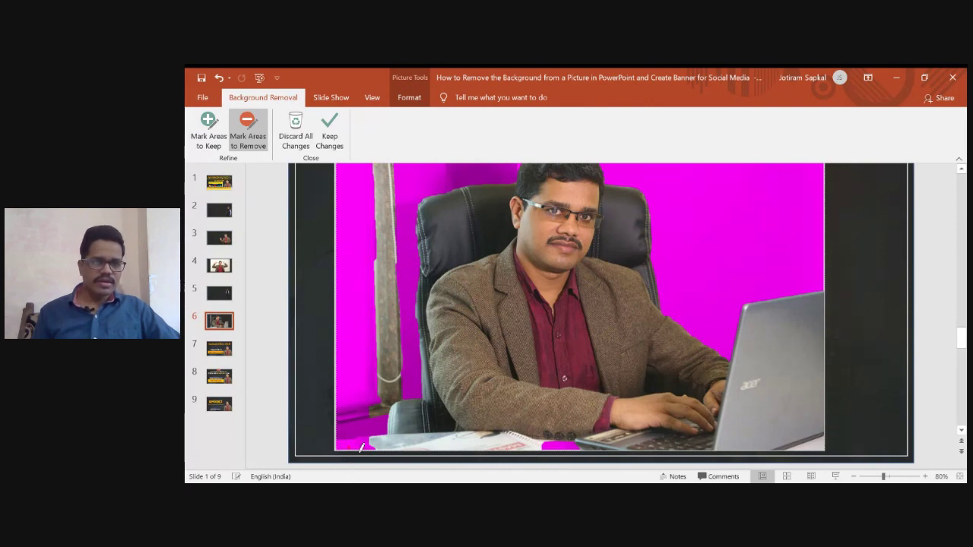
key("shift")
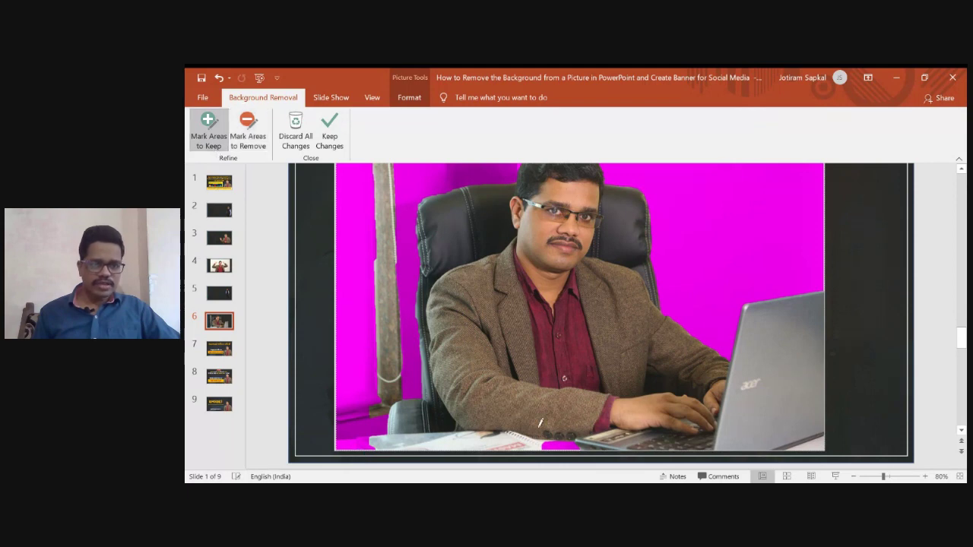
left_click_drag(348, 443, 366, 440)
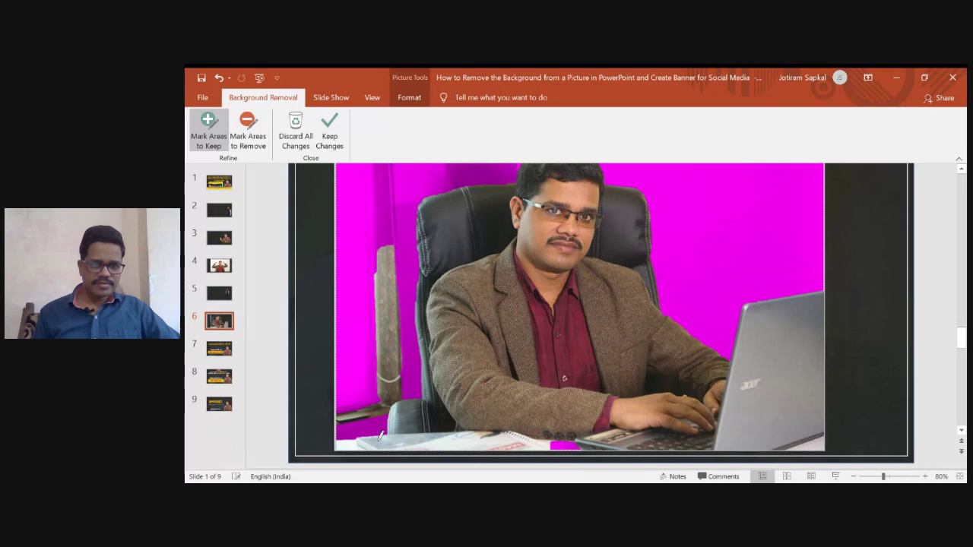
Keep the desk area and mark the wooden post on the left for removal.
key("Escape")
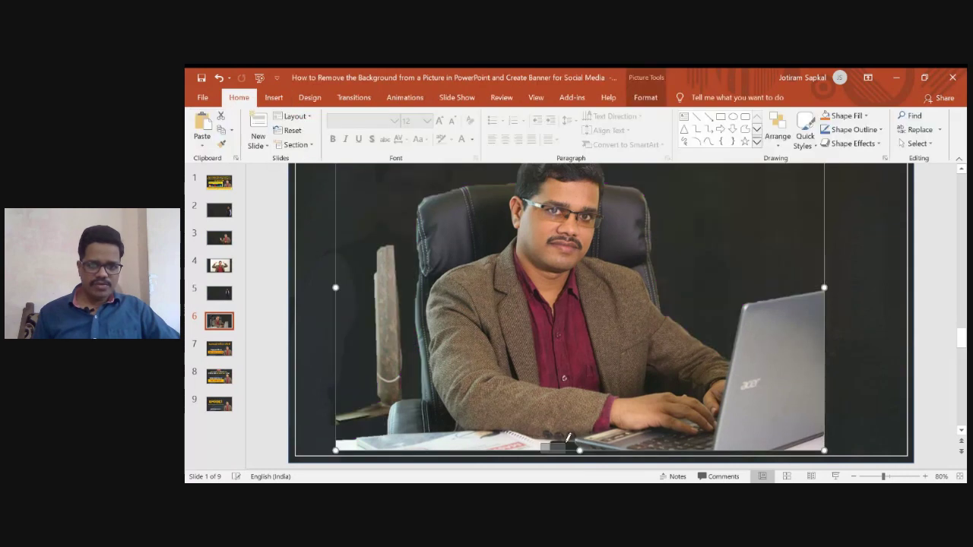
key("ctrl+z")
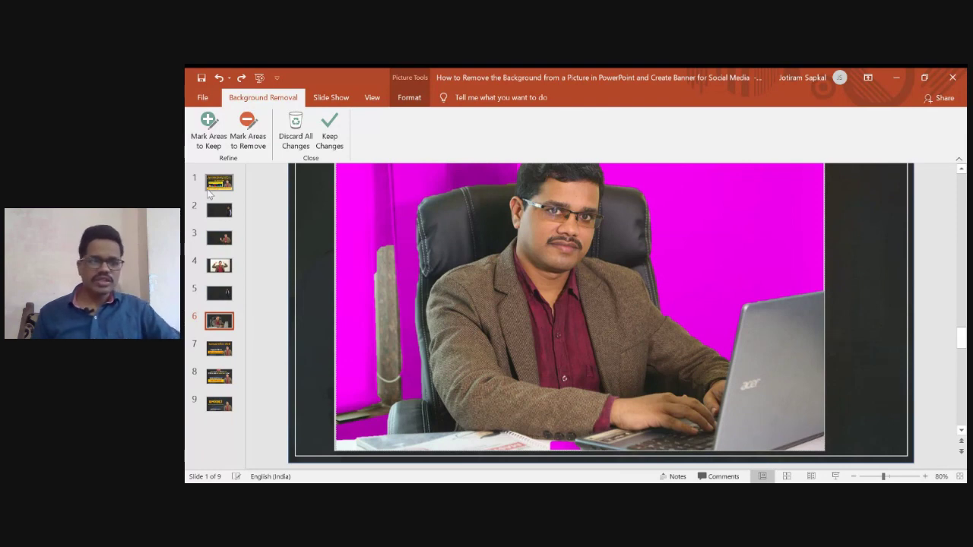
left_click(220, 145)
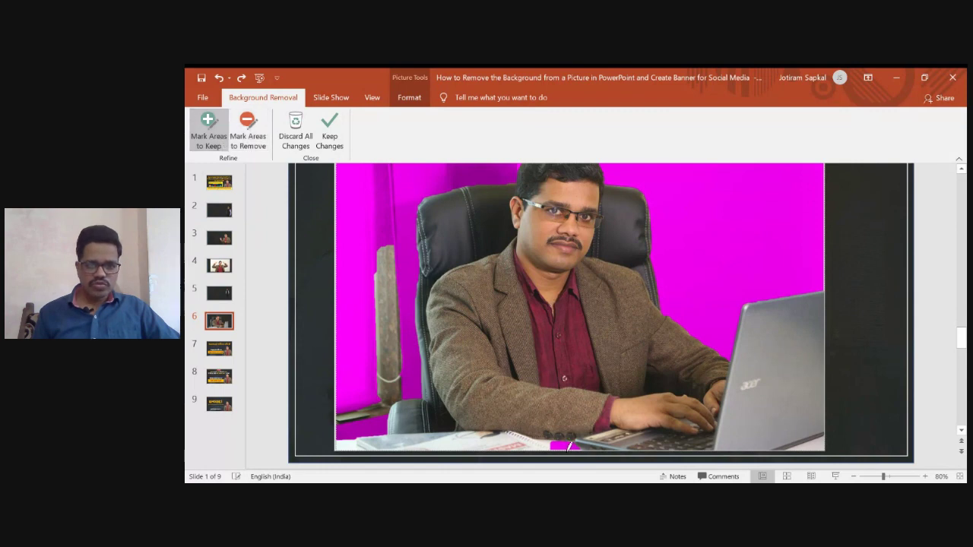
left_click_drag(563, 440, 582, 438)
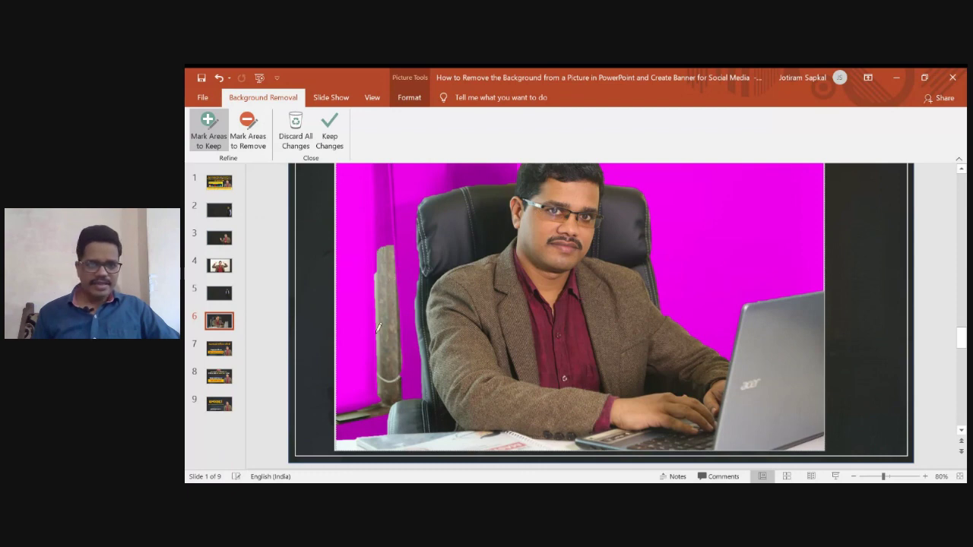
left_click(251, 141)
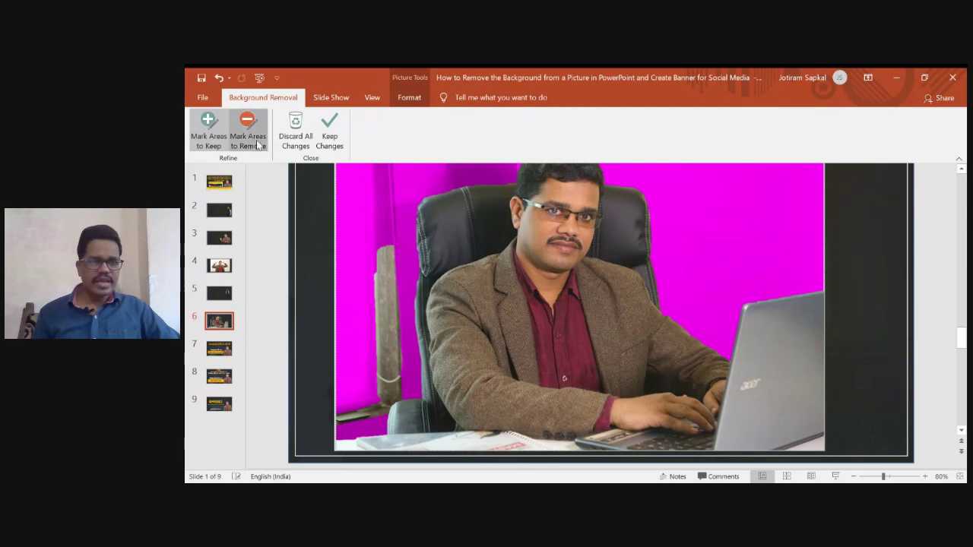
left_click_drag(390, 256, 386, 353)
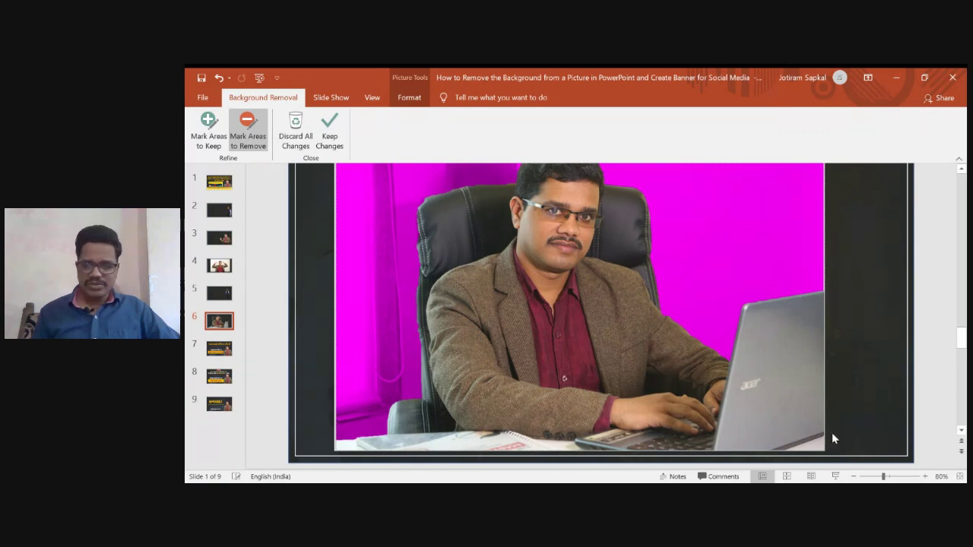
Check the picture zoomed in, then keep the background removal changes.
left_click(880, 478)
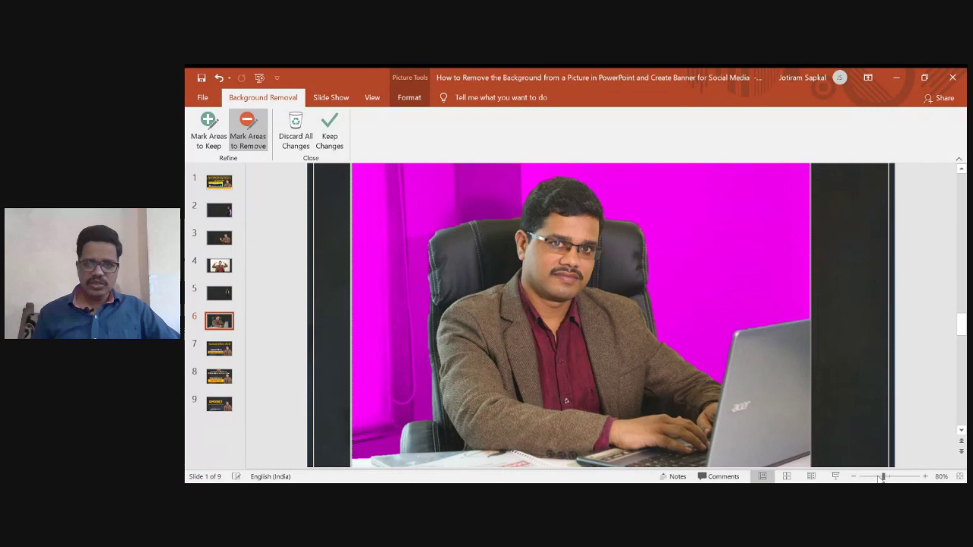
left_click(873, 477)
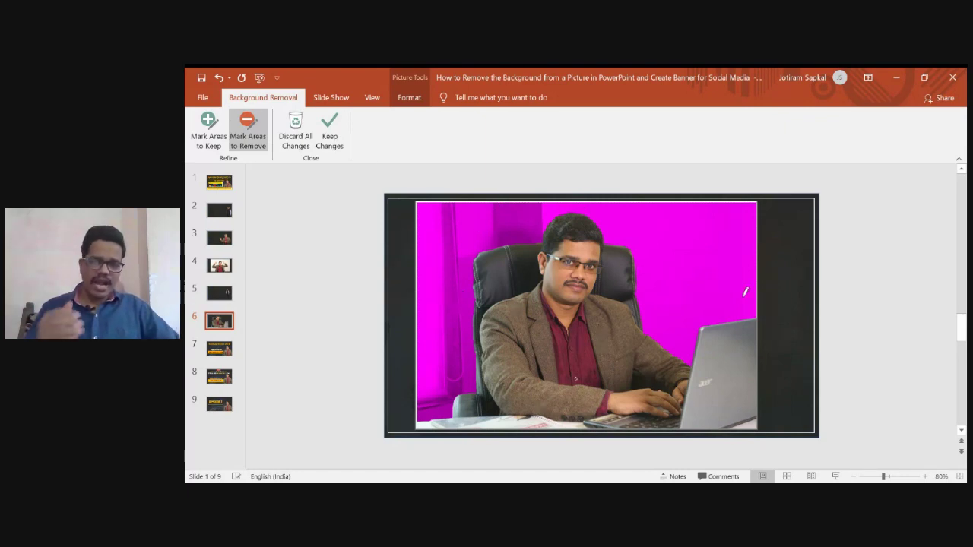
left_click(342, 151)
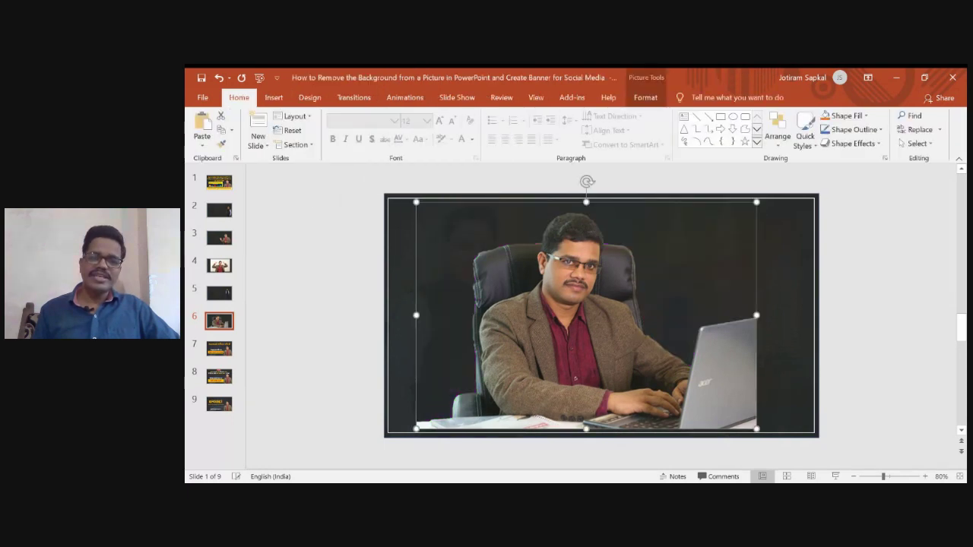
Shrink the cutout of the seated man and move it into the slide's lower-right corner.
left_click_drag(569, 297, 628, 298)
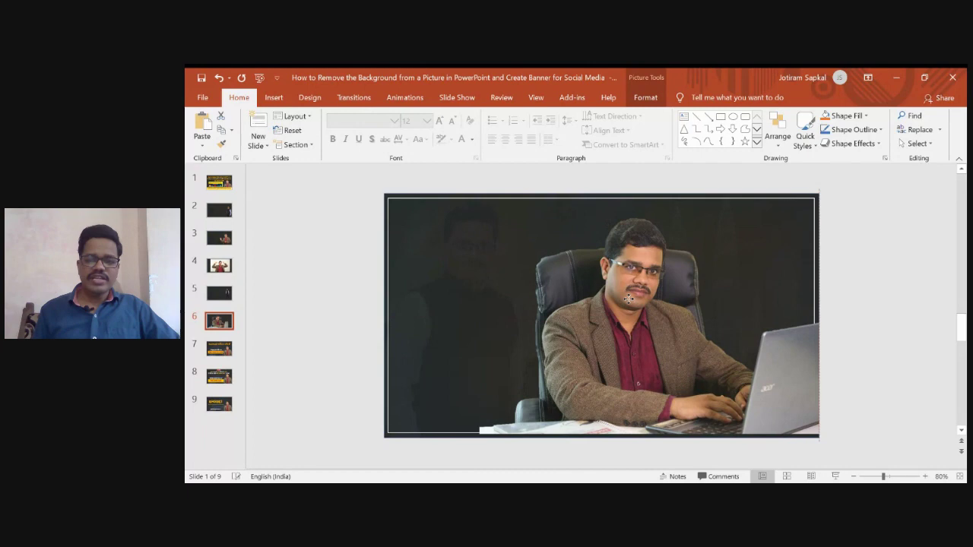
left_click_drag(629, 298, 623, 300)
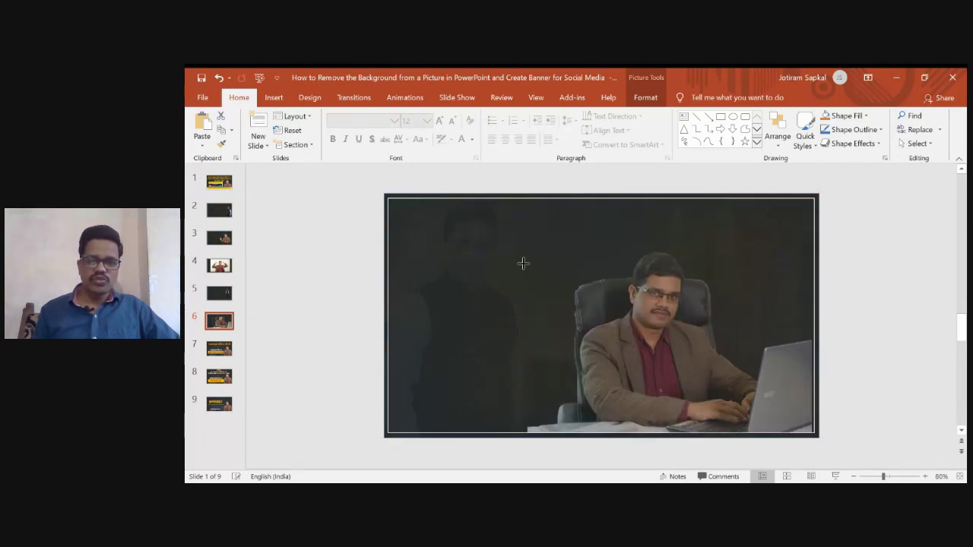
left_click_drag(471, 204, 602, 293)
left_click_drag(782, 412, 794, 414)
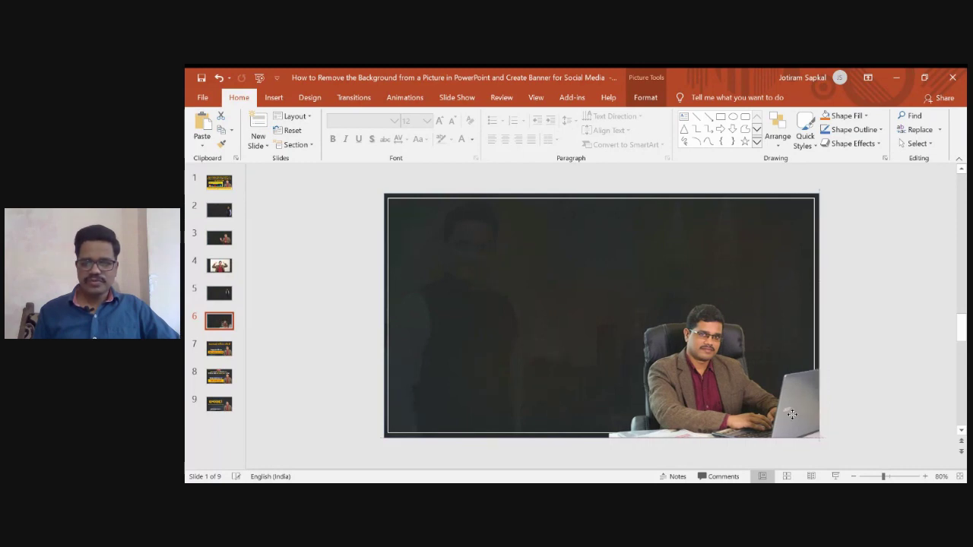
left_click(860, 272)
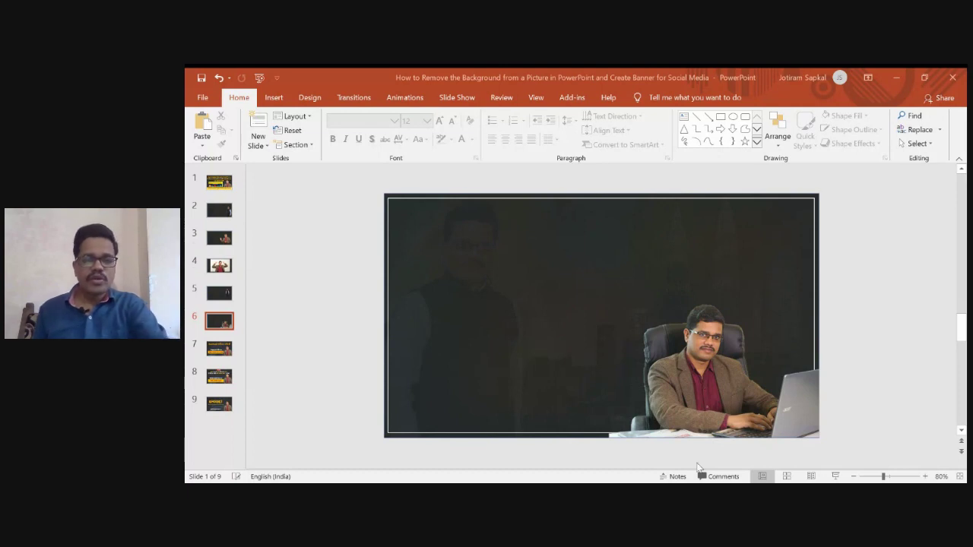
Insert a new slide after slide 5 and leave the slide size at Widescreen, 33.867 × 19.05 cm.
left_click(225, 295)
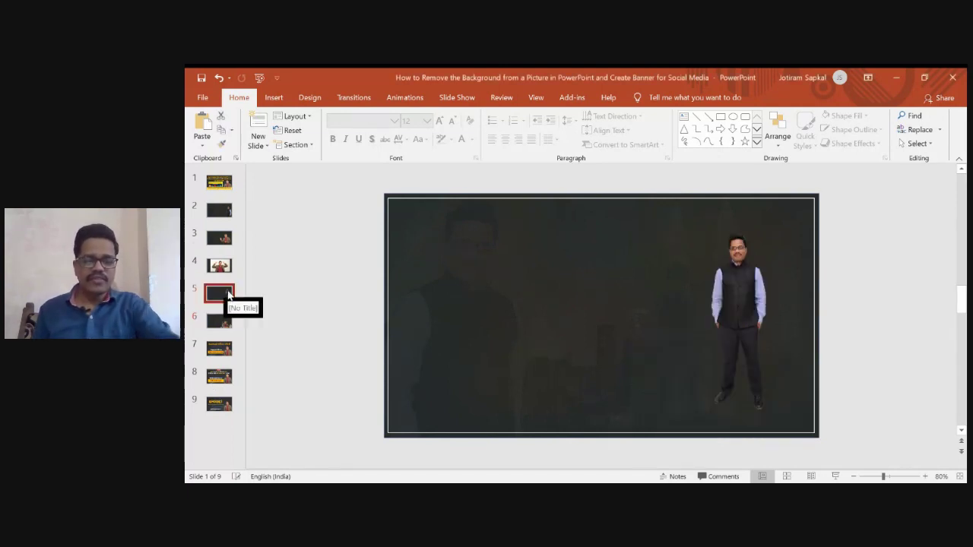
key("Return")
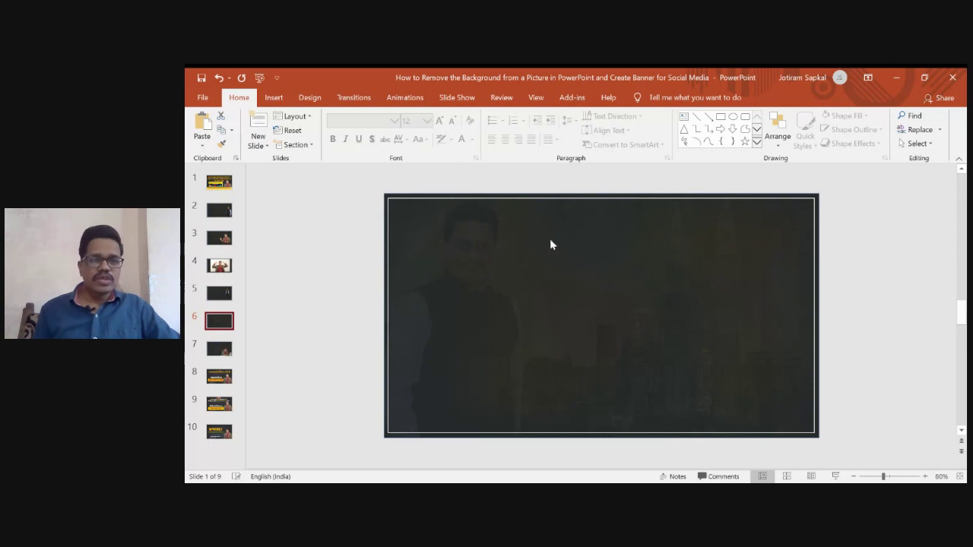
left_click(323, 104)
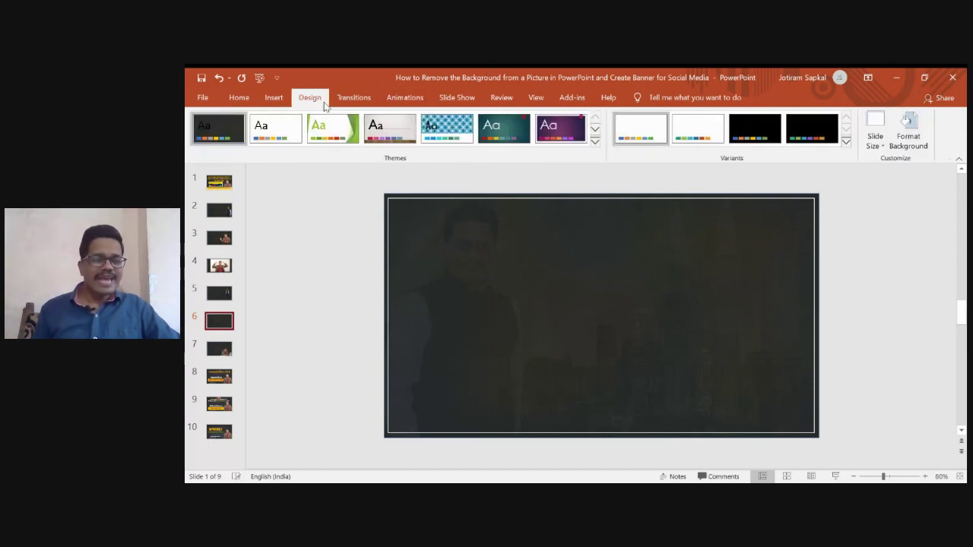
left_click(875, 137)
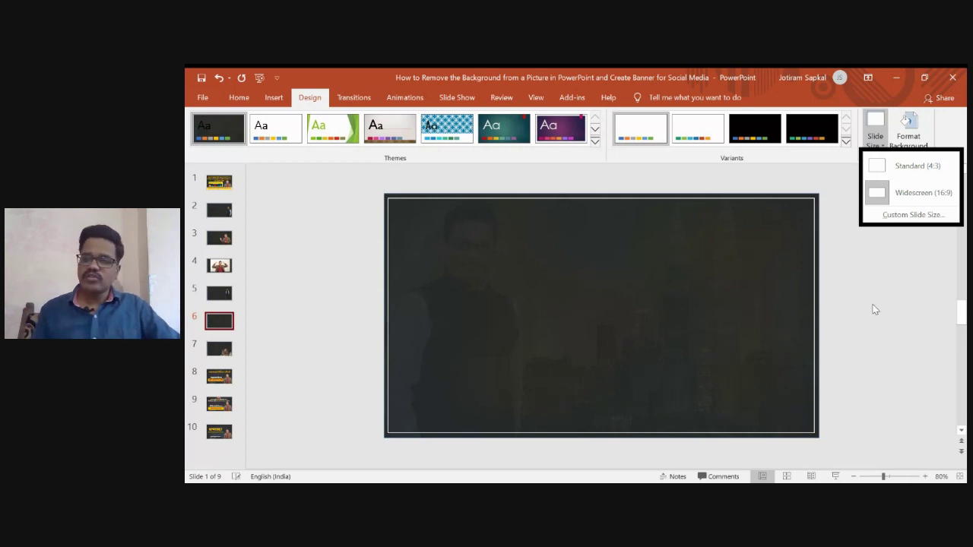
left_click(913, 215)
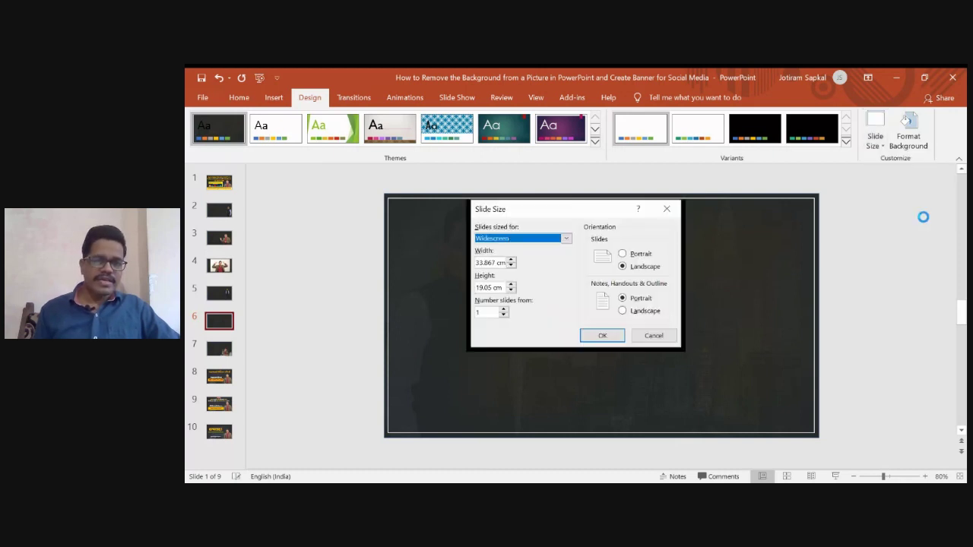
left_click_drag(482, 263, 499, 266)
left_click(488, 287)
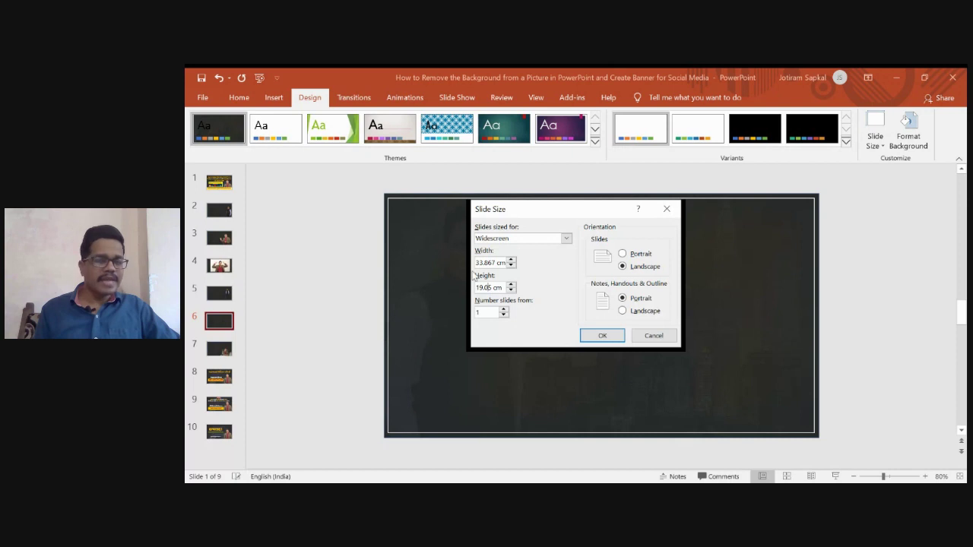
left_click(673, 335)
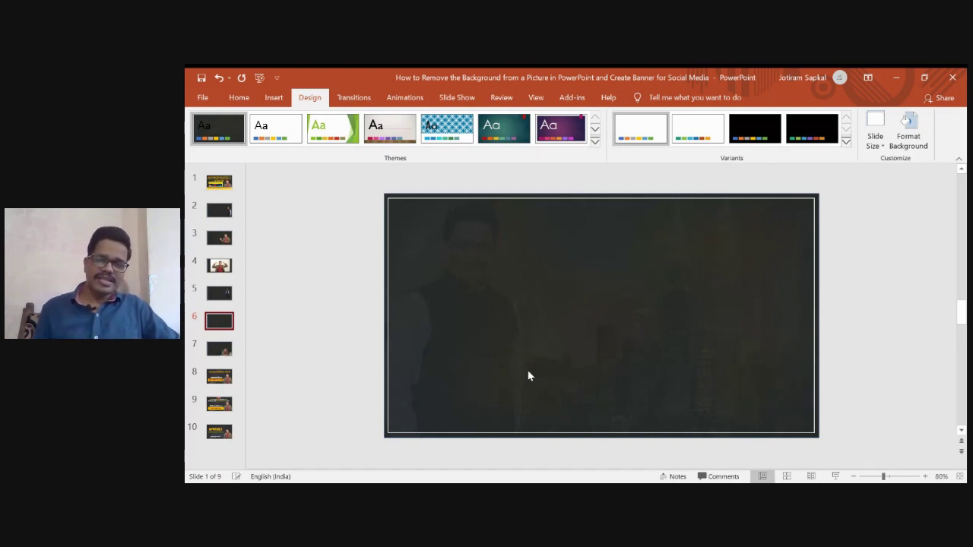
Copy the standing man's cutout from slide 2 and paste it onto slide 6.
key("Page_Up")
key("Page_Up")
key("Page_Up")
left_click(722, 289)
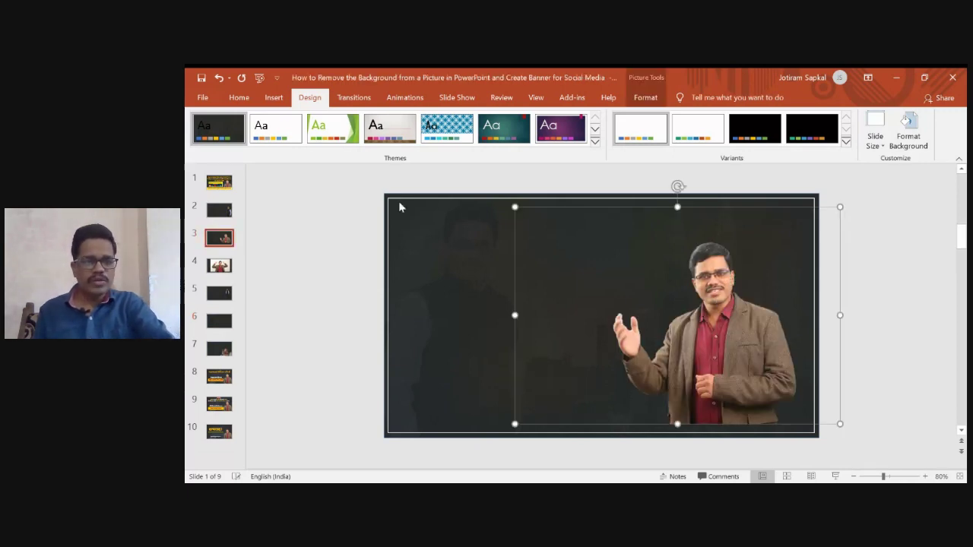
left_click(220, 210)
left_click(771, 277)
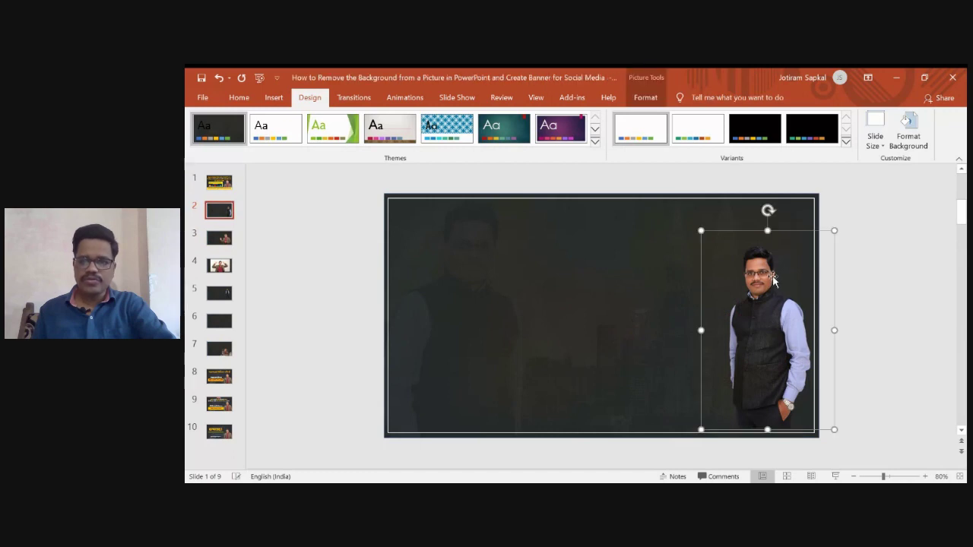
key("ctrl+c")
left_click(219, 321)
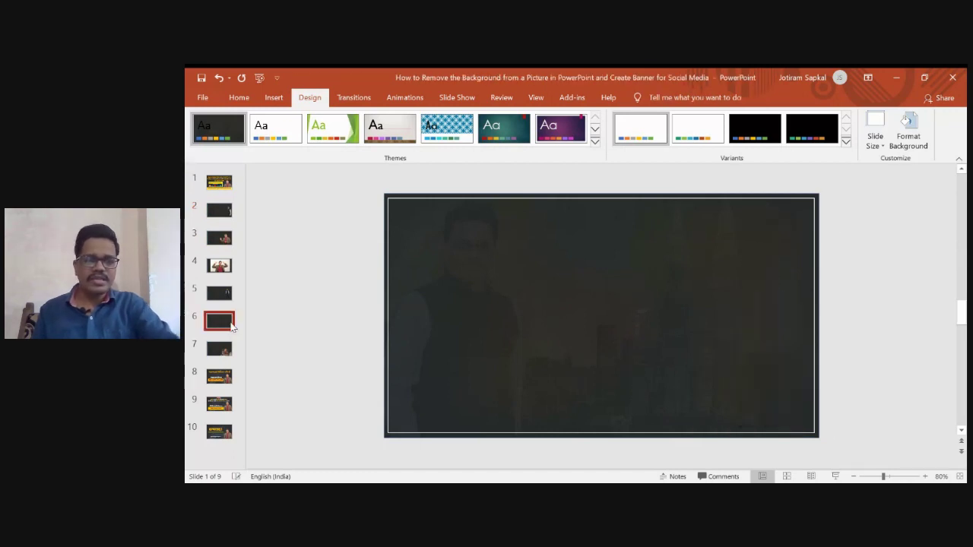
key("ctrl+v")
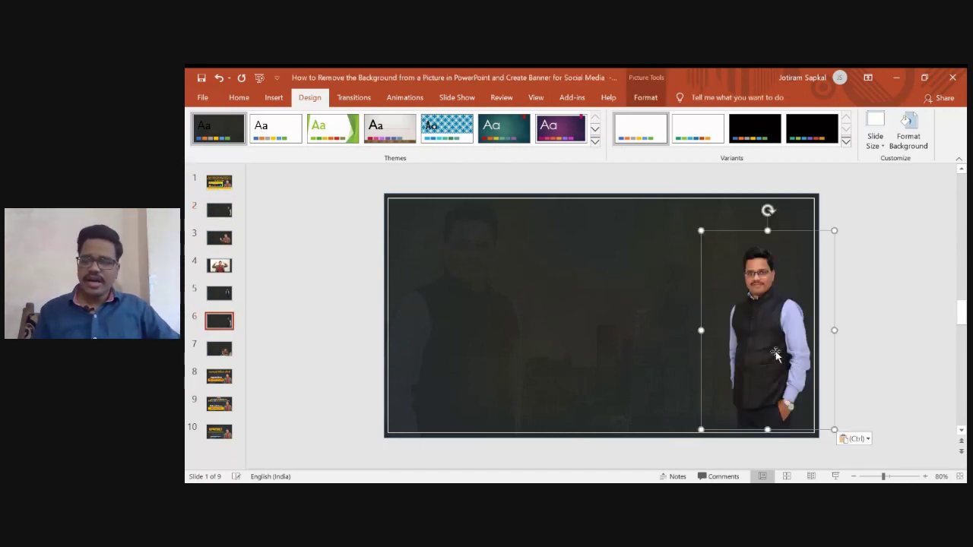
Enlarge the pasted vest cutout and position it along the slide's right side.
left_click_drag(775, 354, 800, 382)
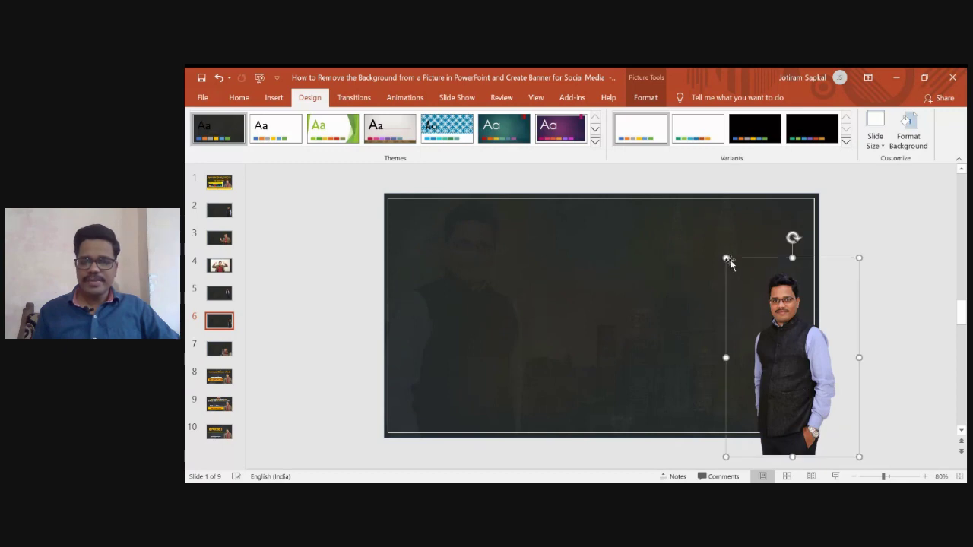
left_click_drag(726, 259, 632, 217)
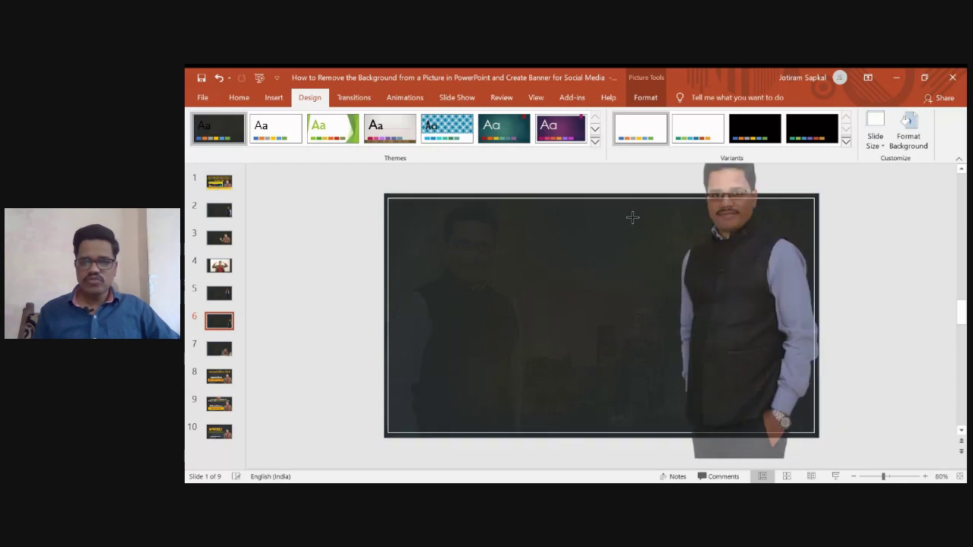
left_click_drag(756, 293, 777, 327)
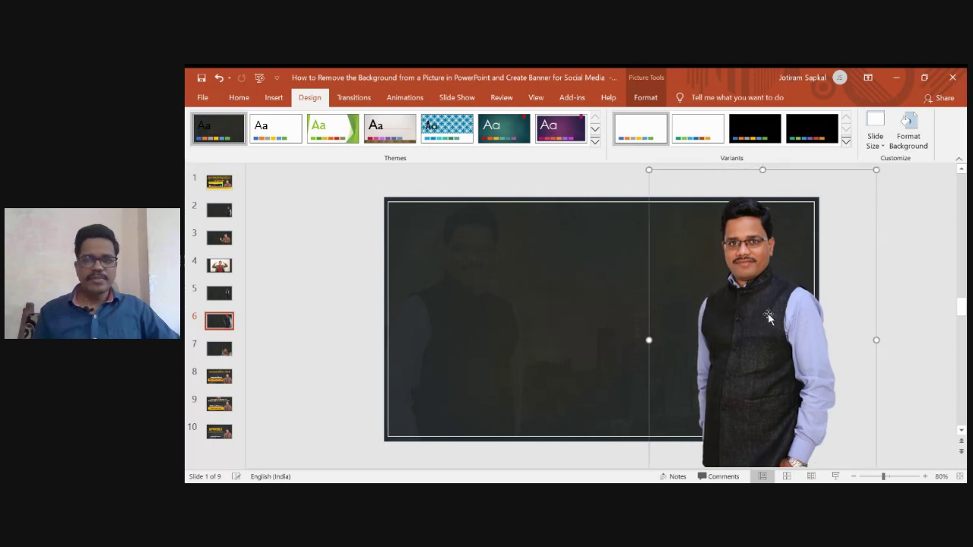
key("Escape")
left_click(757, 289)
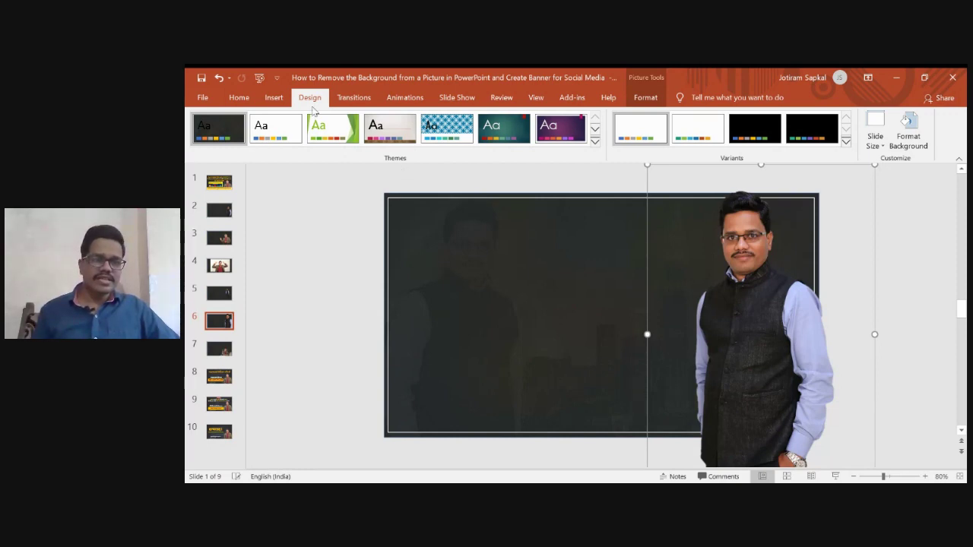
left_click(273, 98)
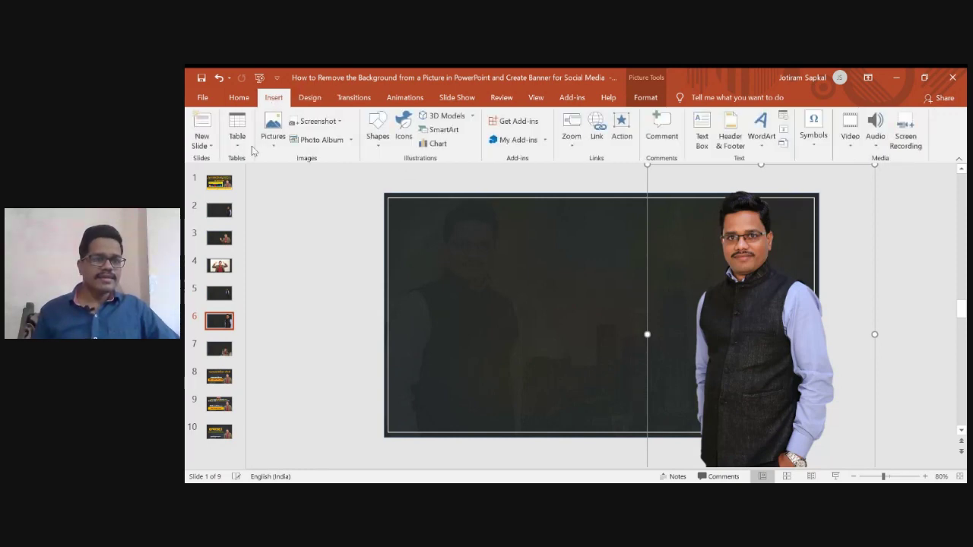
Draw a rectangle 19.05 cm tall and 16.7 cm wide over the slide's left part.
left_click(377, 141)
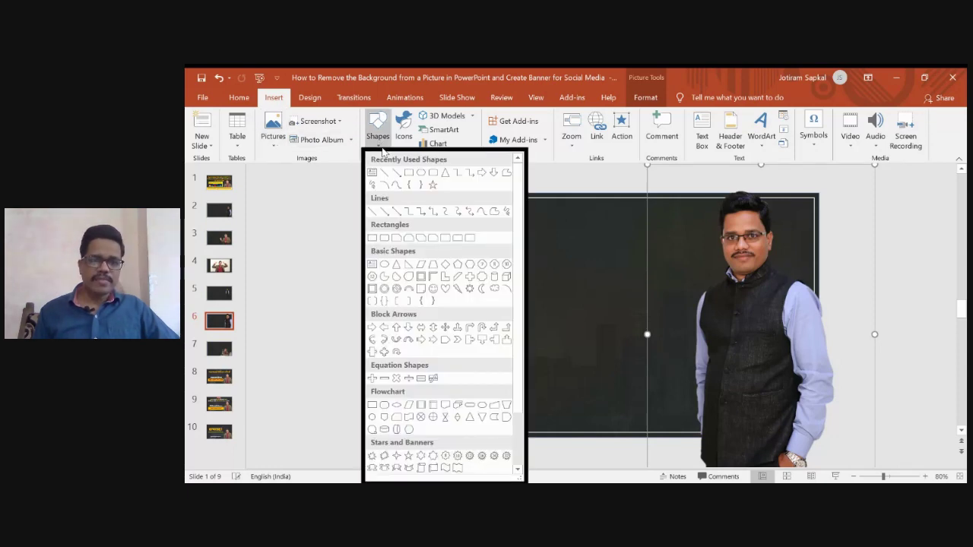
left_click(372, 238)
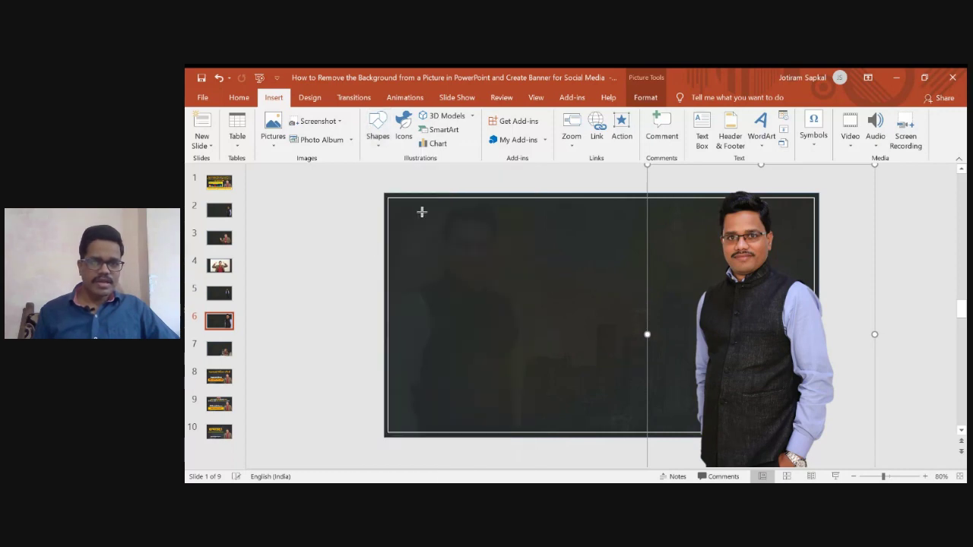
left_click_drag(383, 192, 599, 437)
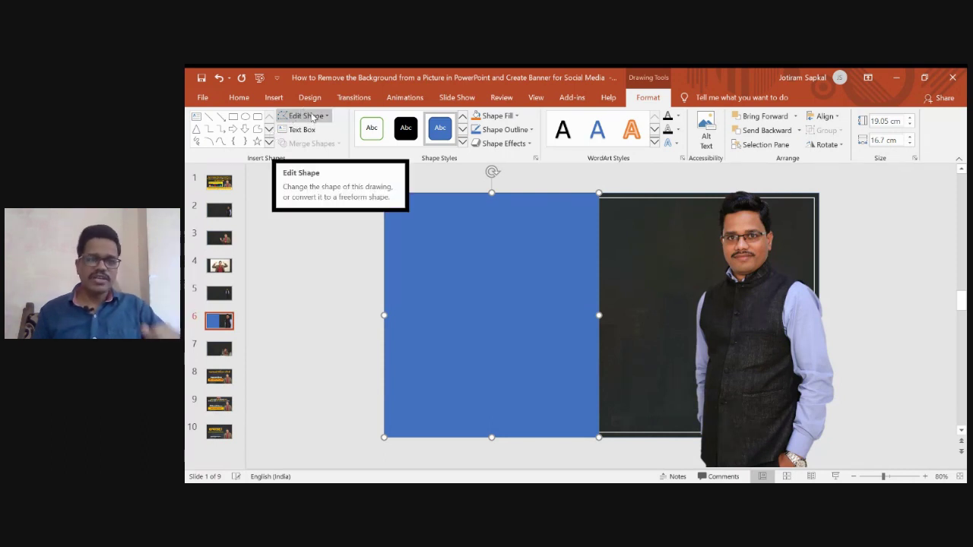
left_click(317, 119)
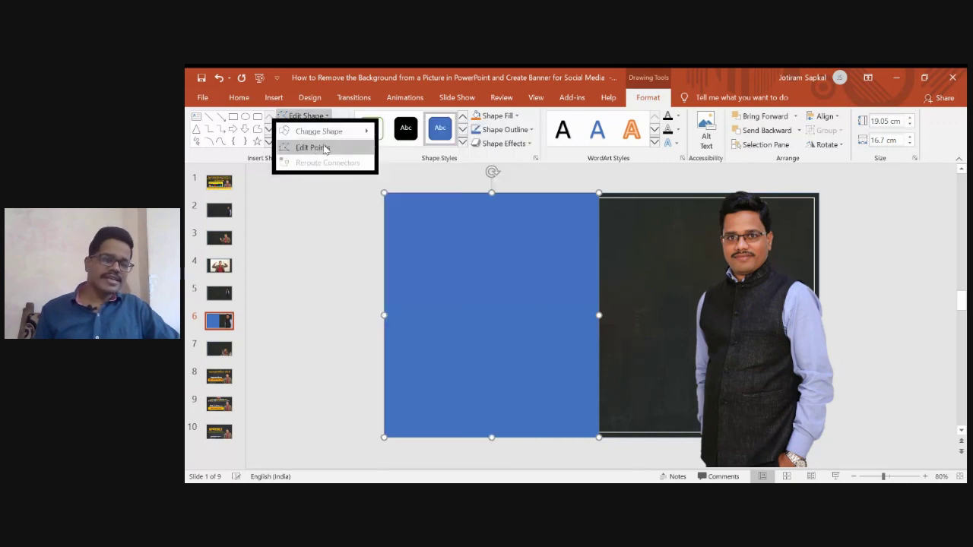
With Edit Points, move the bottom-right vertex left and top-right vertex right to slant the edge.
left_click(324, 148)
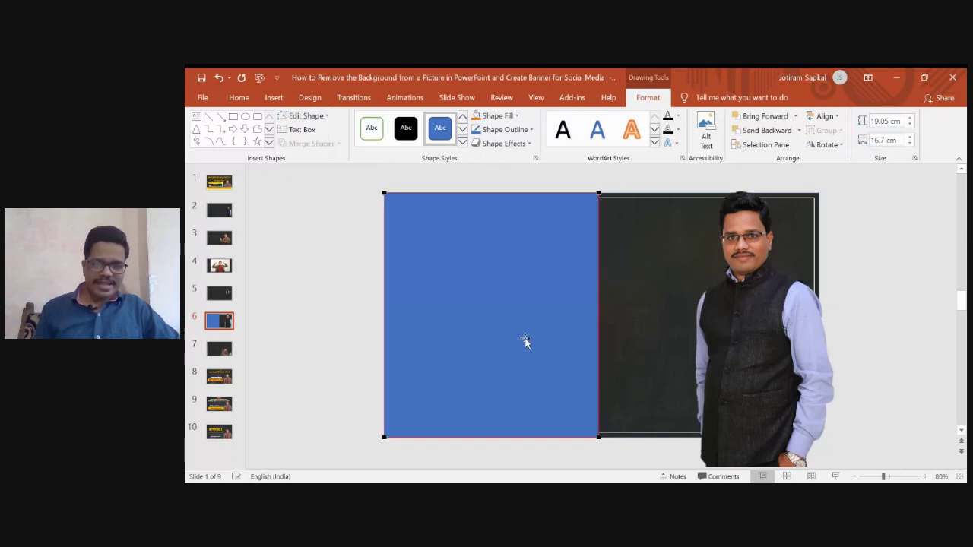
left_click(596, 448)
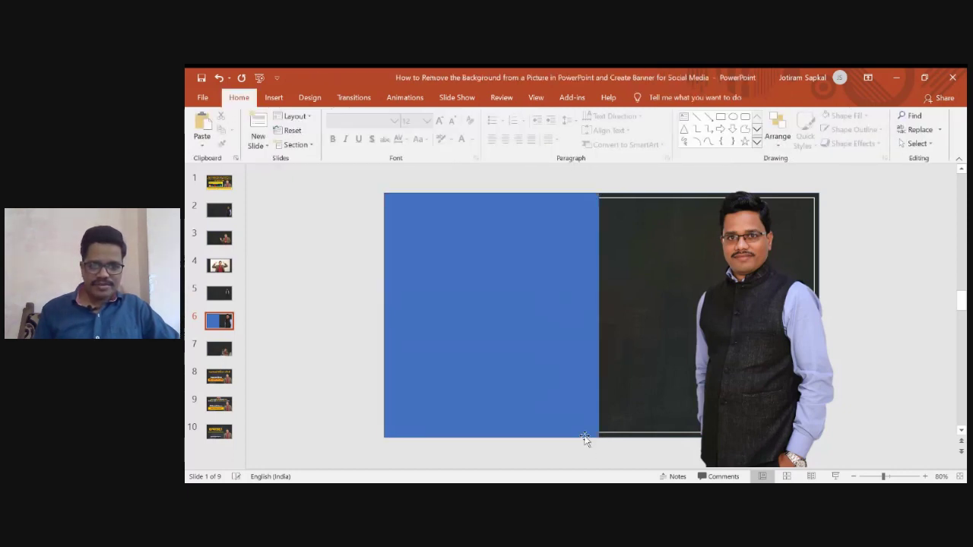
left_click(584, 436)
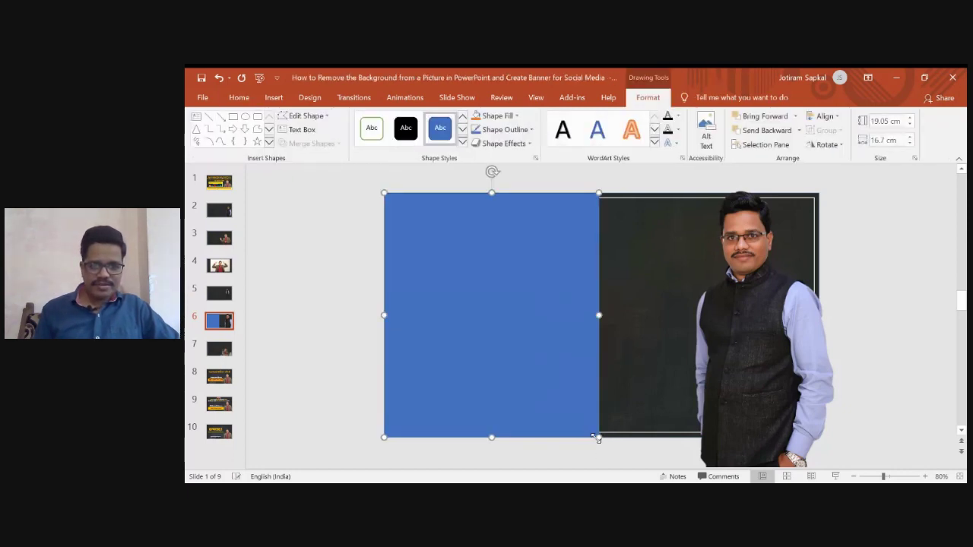
left_click(304, 116)
left_click(312, 147)
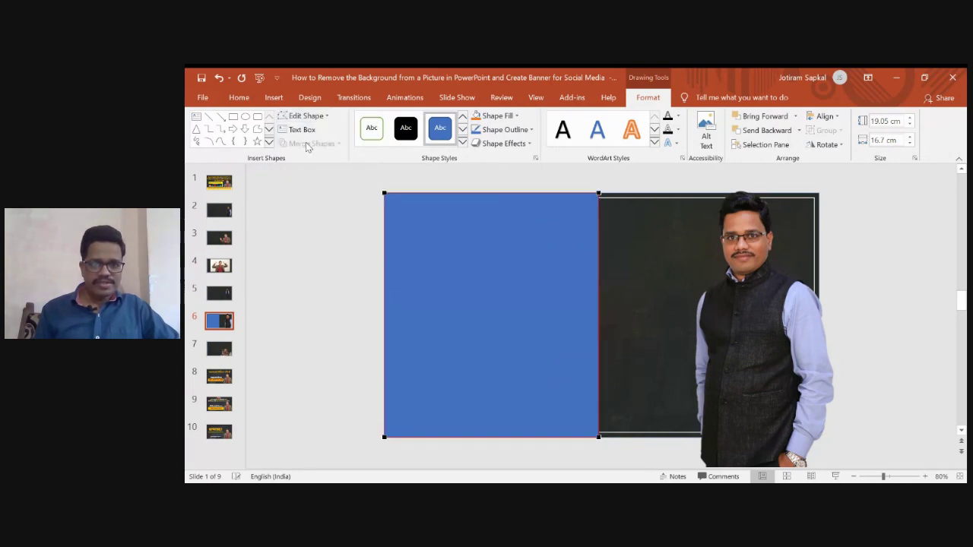
left_click_drag(598, 437, 559, 437)
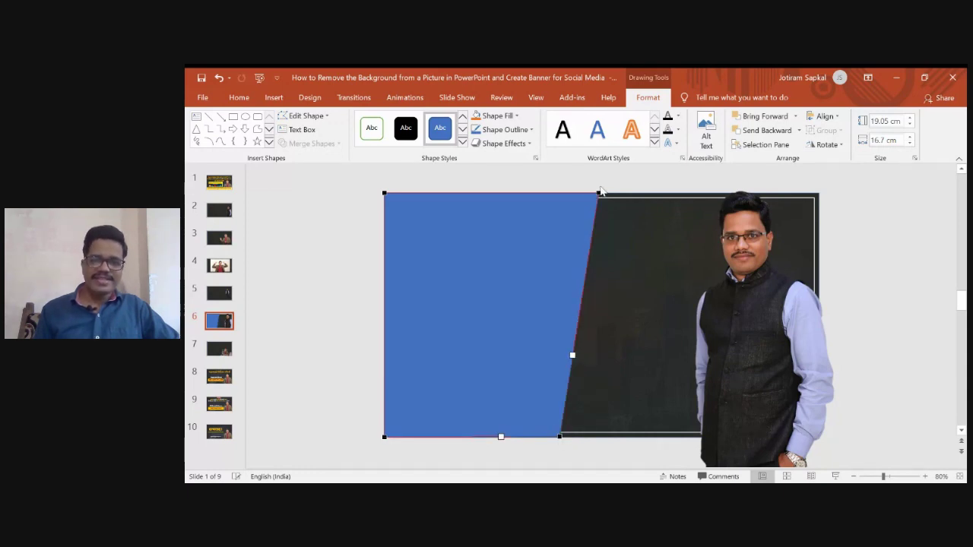
left_click(598, 193)
left_click_drag(598, 193, 639, 190)
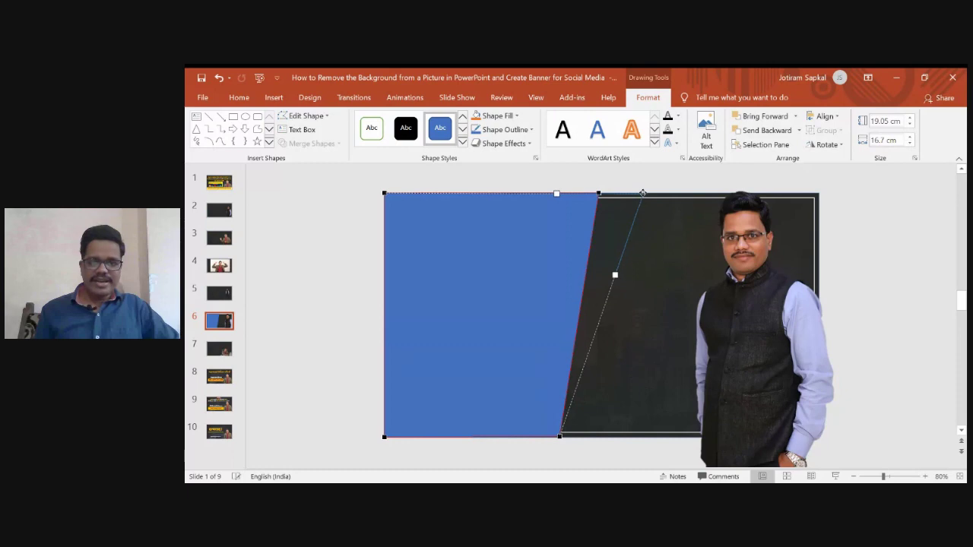
left_click_drag(643, 193, 643, 193)
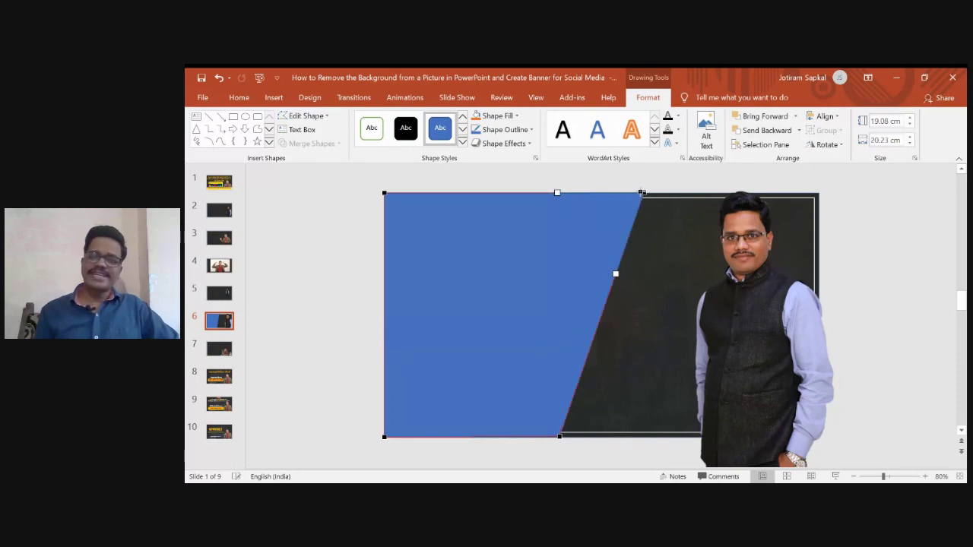
left_click(316, 302)
left_click(596, 322)
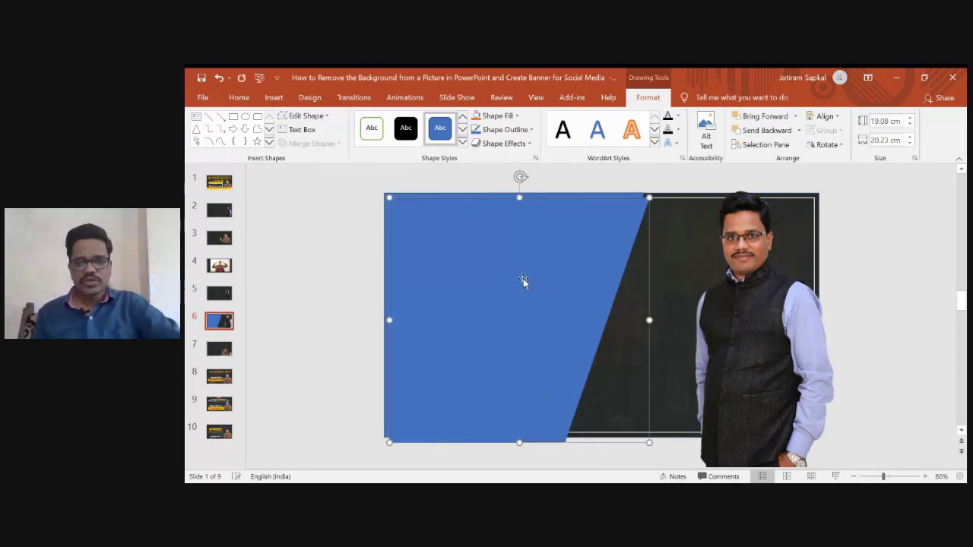
Duplicate the slanted shape down and to the left, and fill the back copy white.
left_click_drag(507, 282, 625, 220)
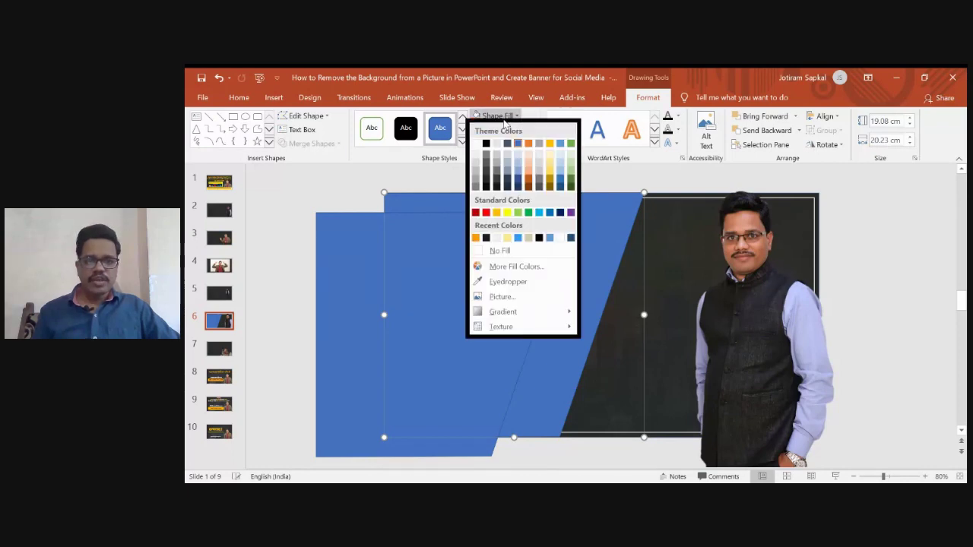
left_click(477, 145)
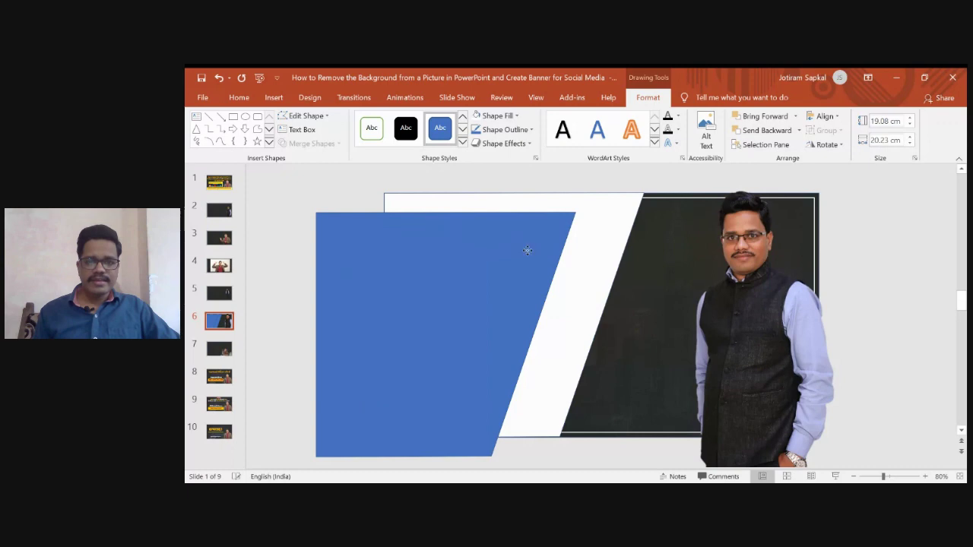
key("Escape")
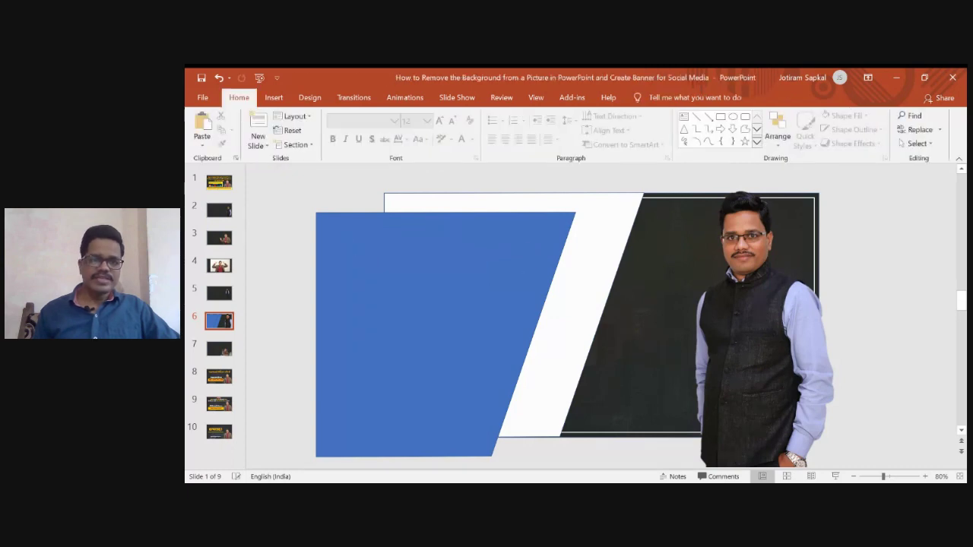
left_click(404, 282)
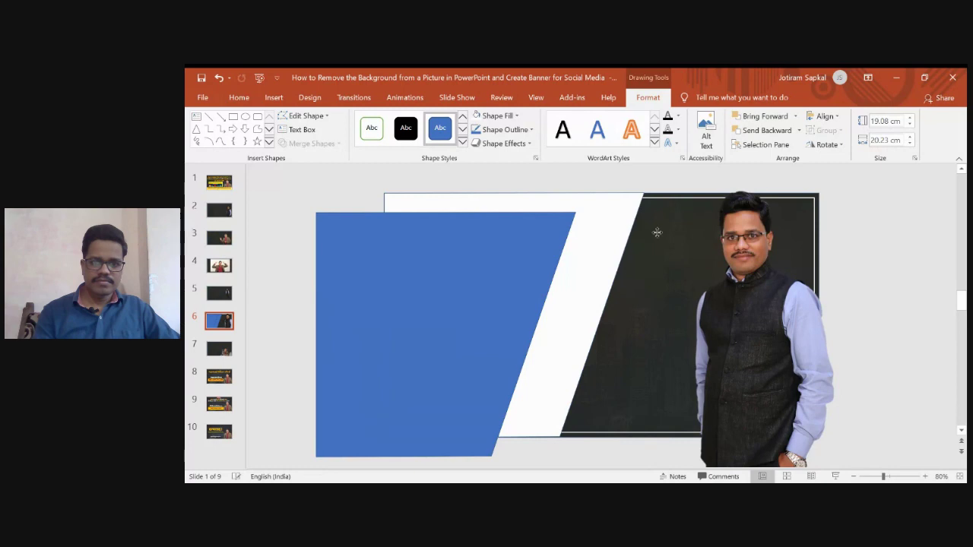
left_click(905, 298)
left_click(763, 279)
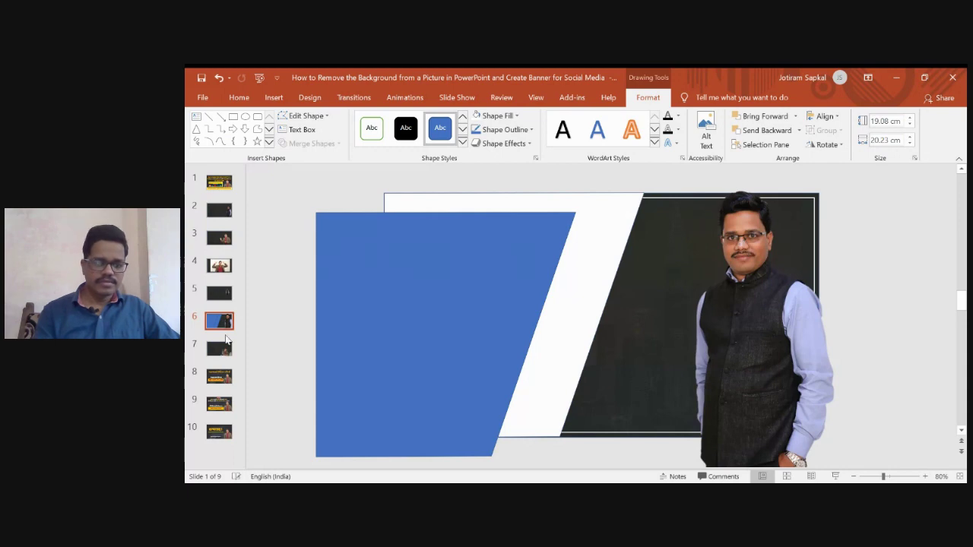
key("Escape")
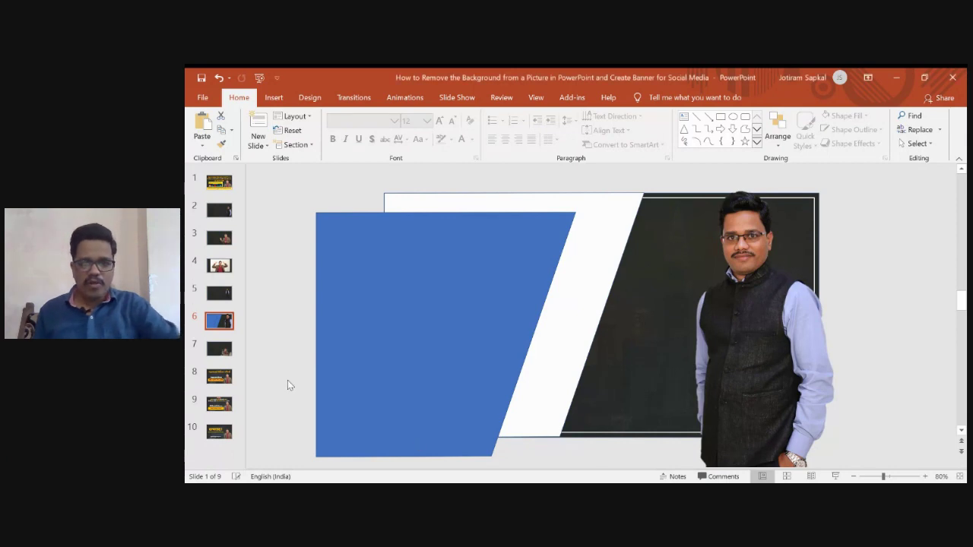
Place the standing vest cutout on the right of Presentation2's blank white slide.
left_click(272, 96)
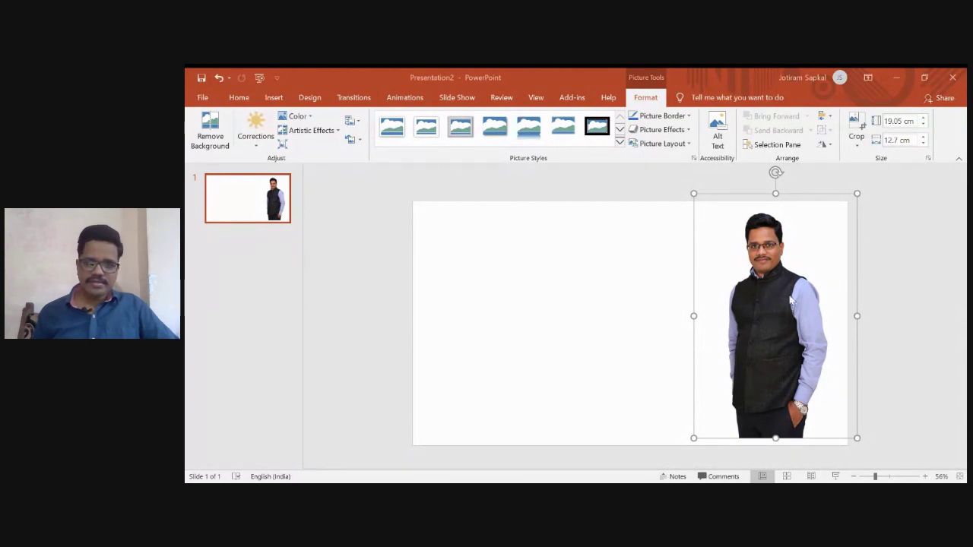
left_click_drag(783, 301, 783, 301)
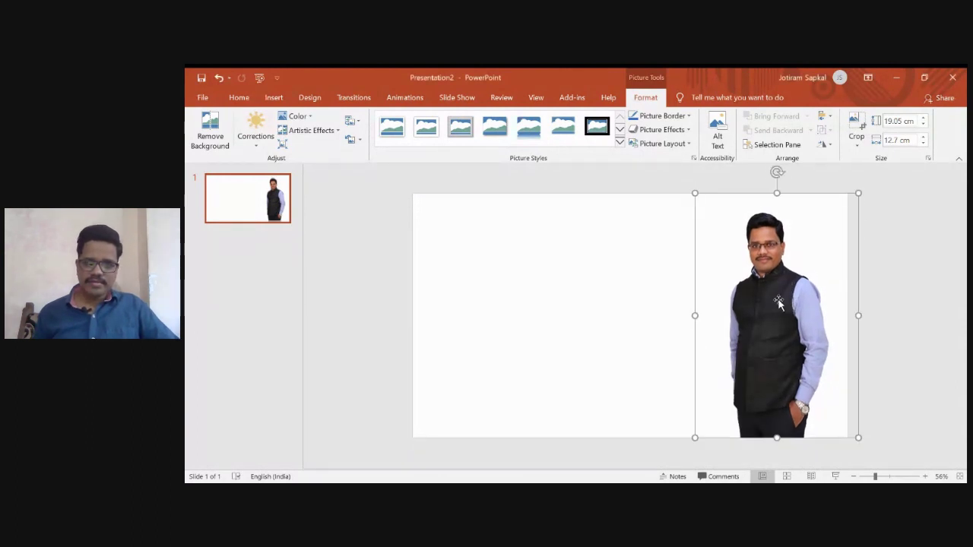
Draw a blue rectangle from the slide's top-left corner to the bottom edge, 16.1 × 19.05 cm.
left_click(279, 98)
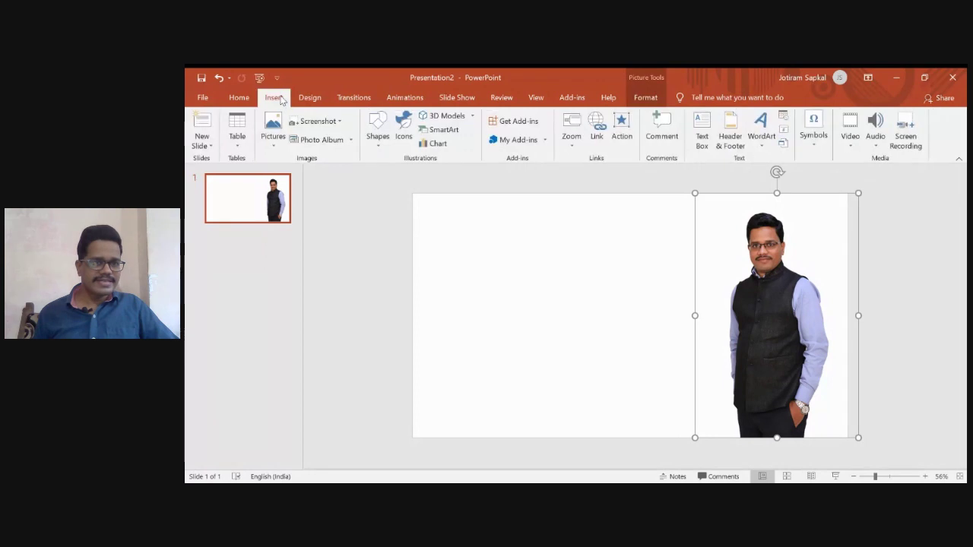
left_click(374, 141)
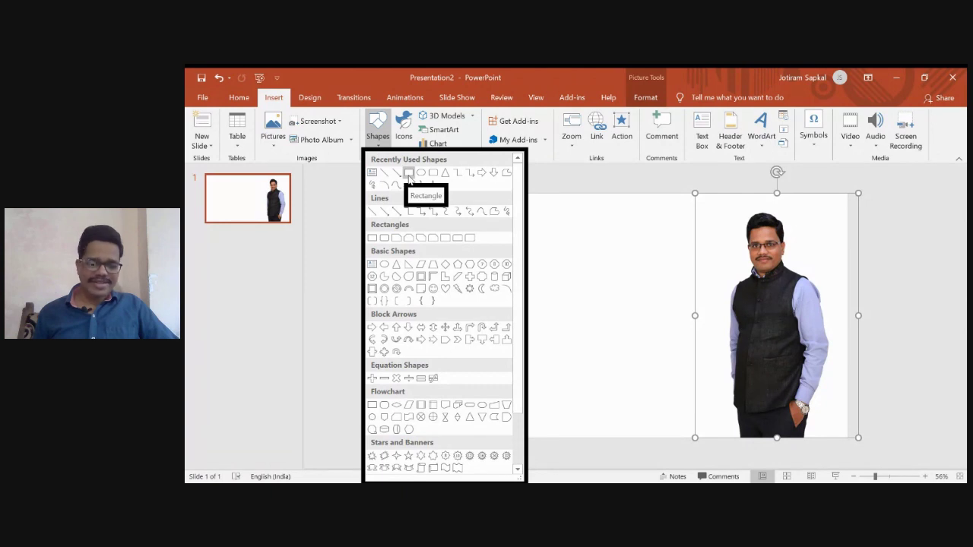
left_click(409, 174)
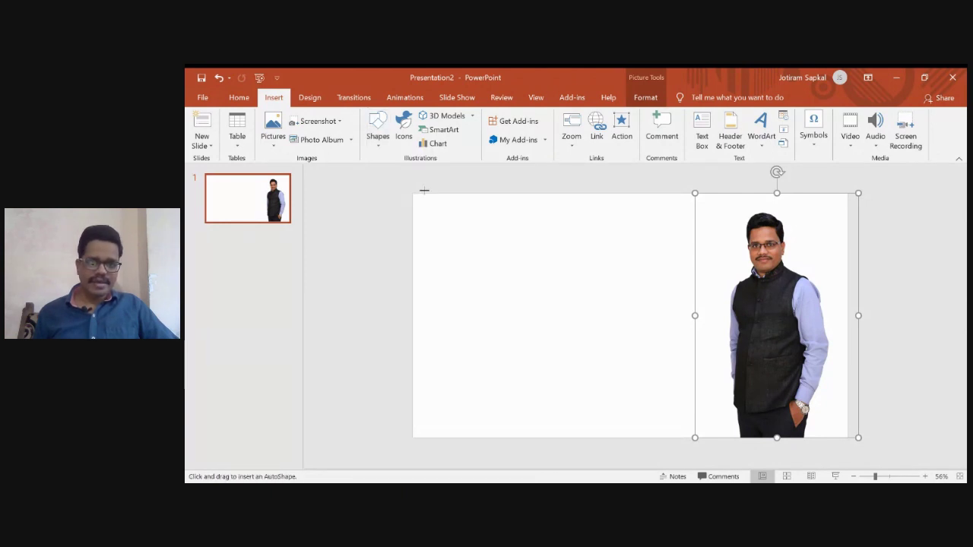
mouse_move(414, 195)
left_mouse_down()
mouse_move(642, 418)
mouse_move(619, 438)
left_mouse_up()
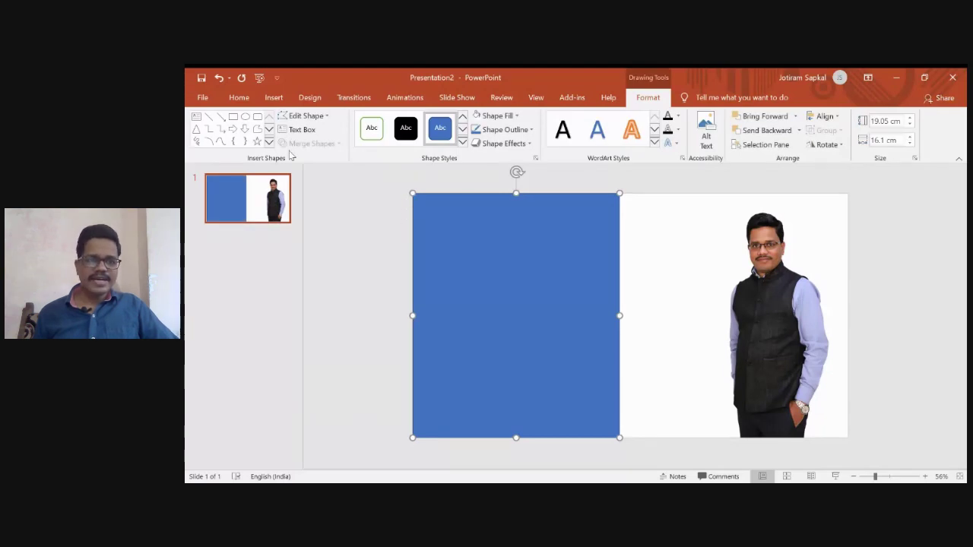
left_click(313, 118)
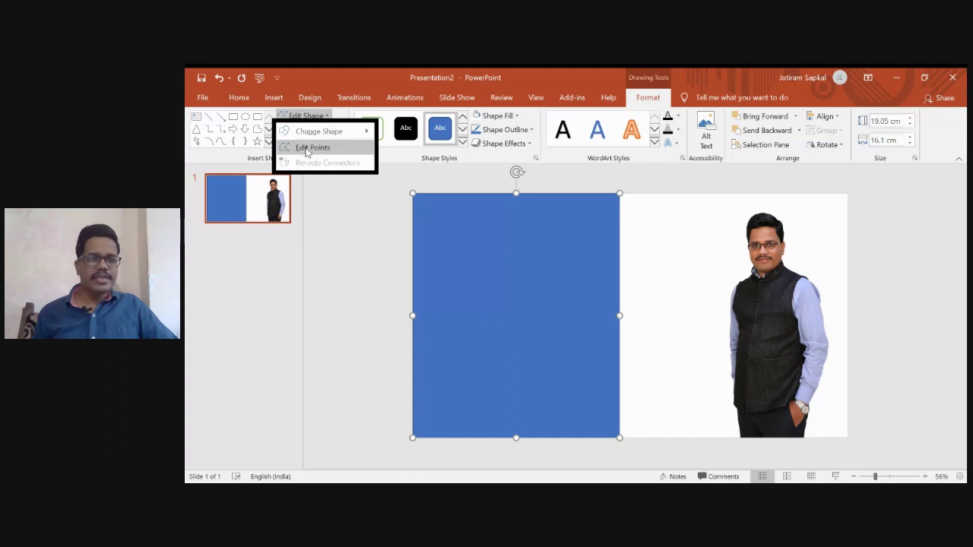
Slant the rectangle's right edge by moving its bottom-right corner left and top-right corner right.
left_click(307, 149)
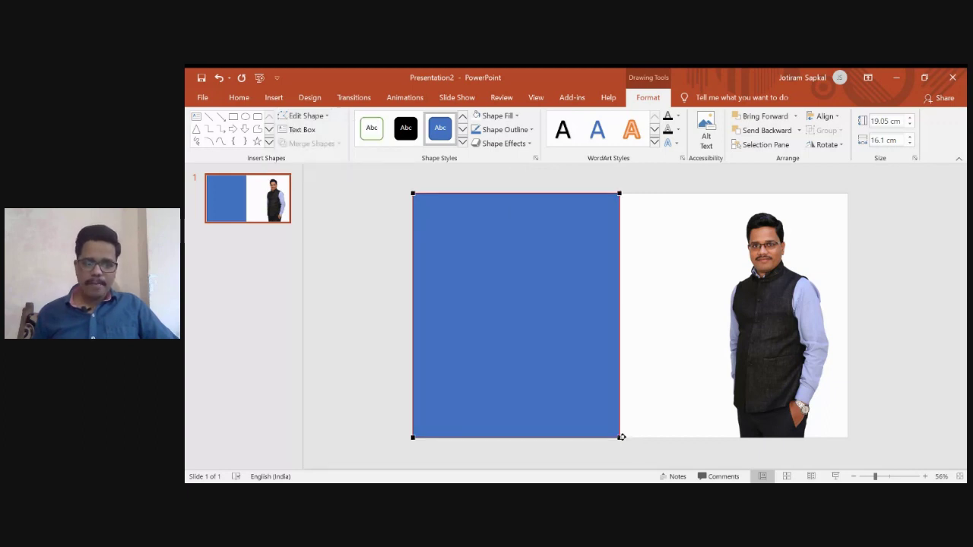
left_click_drag(620, 436, 573, 434)
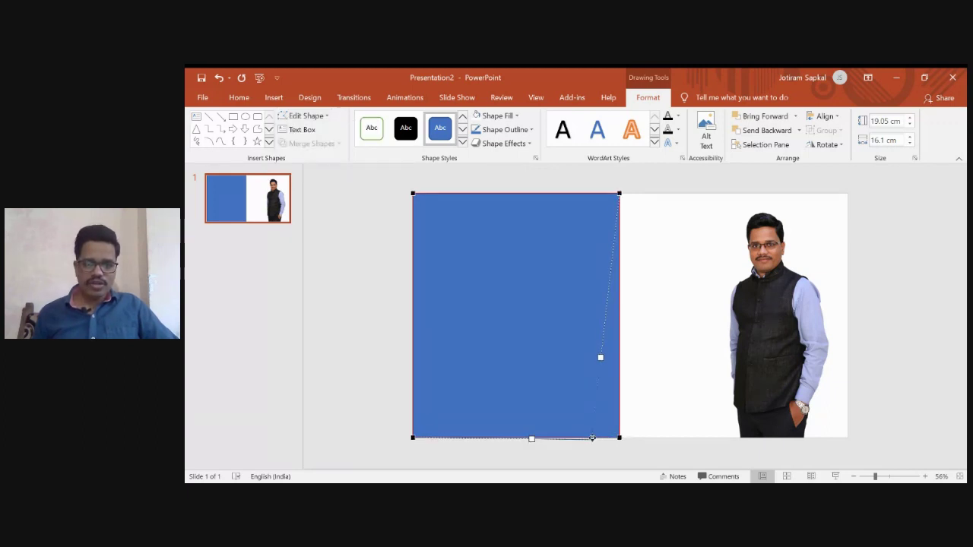
left_click_drag(573, 436, 571, 437)
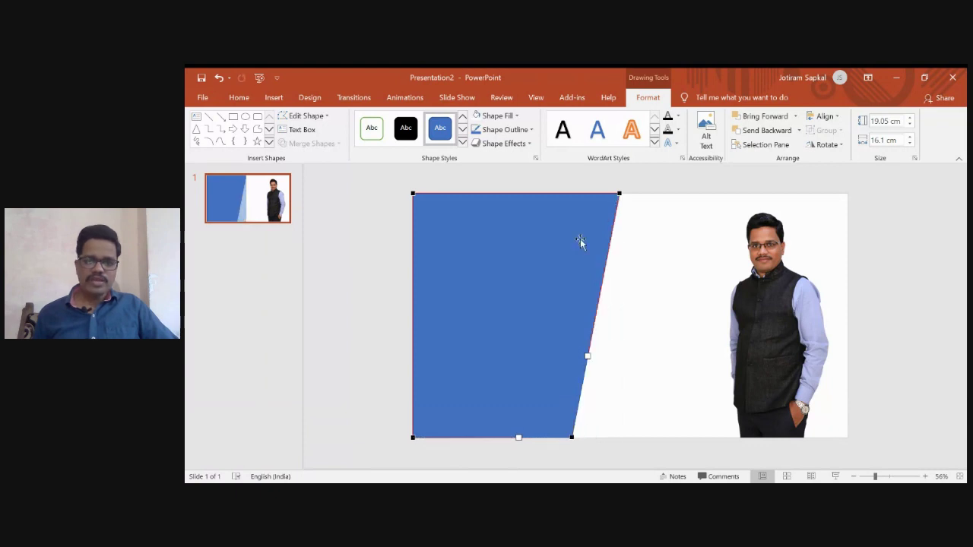
left_click_drag(621, 195, 677, 193)
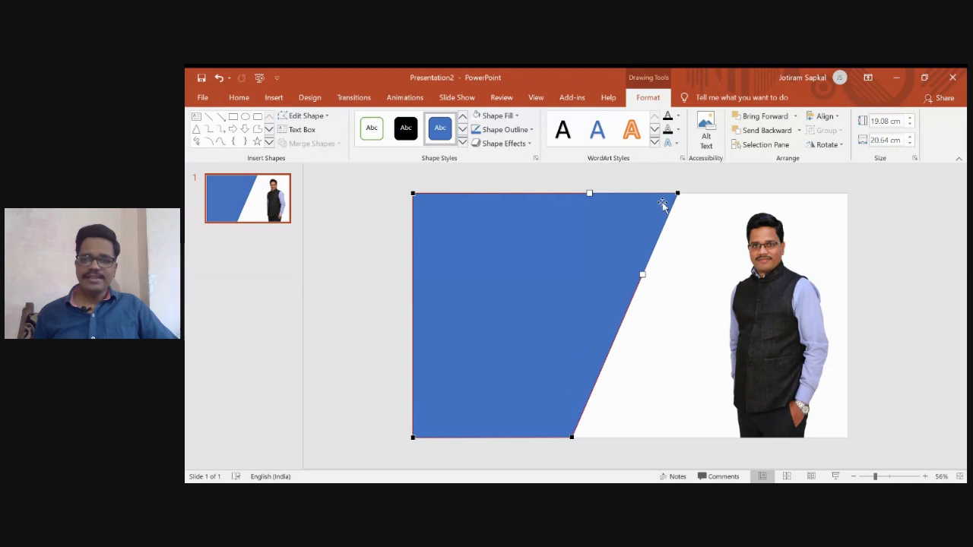
left_click(387, 237)
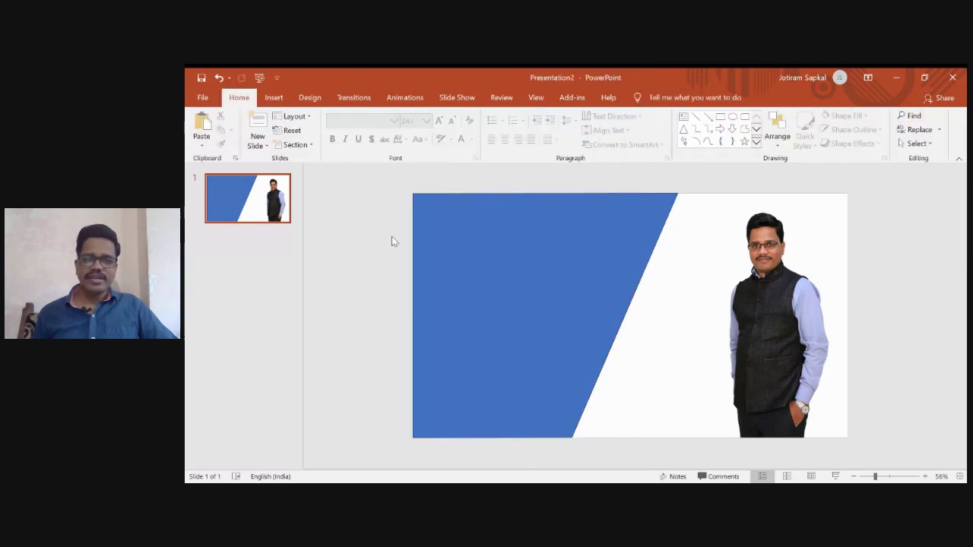
Duplicate the slanted shape to the left and fill the back copy black.
left_click(459, 232)
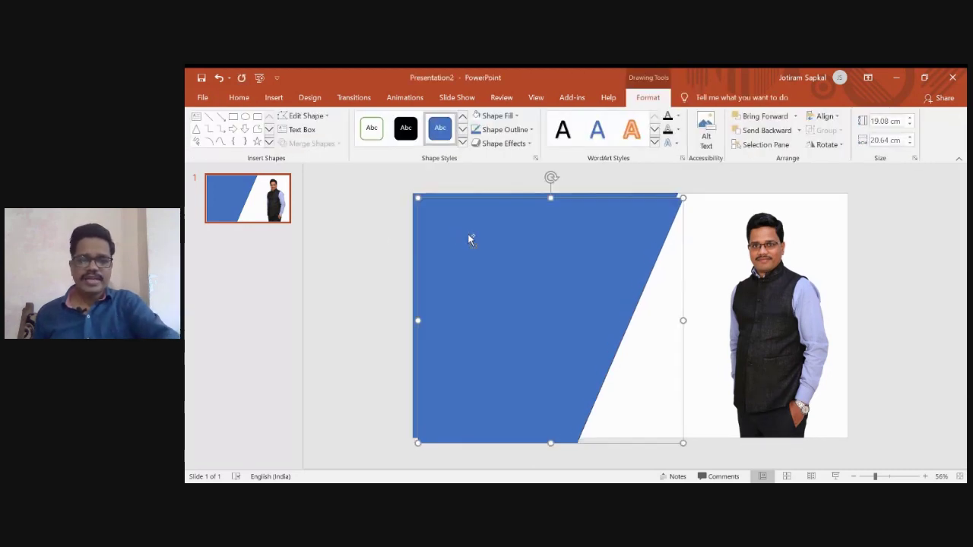
left_click_drag(619, 269, 505, 257)
key("ctrl+z")
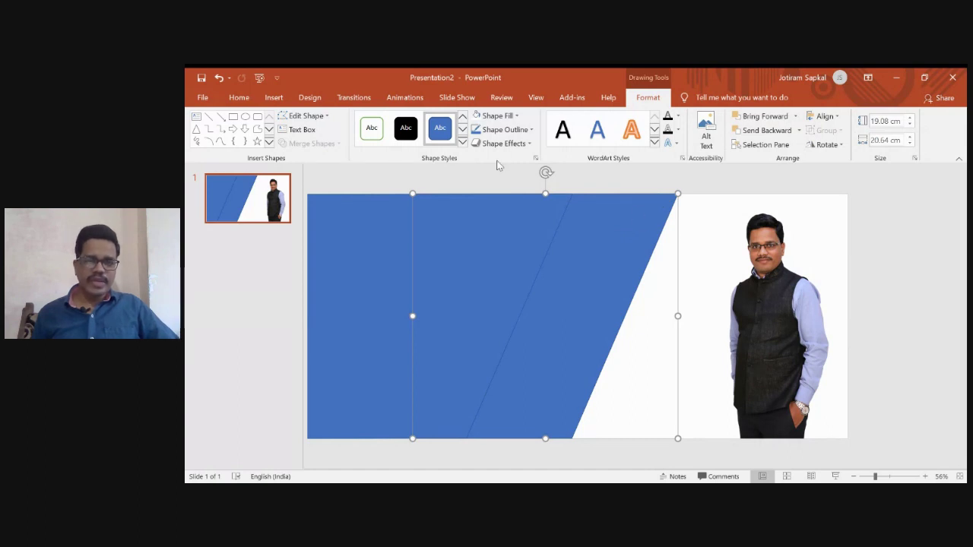
left_click(495, 116)
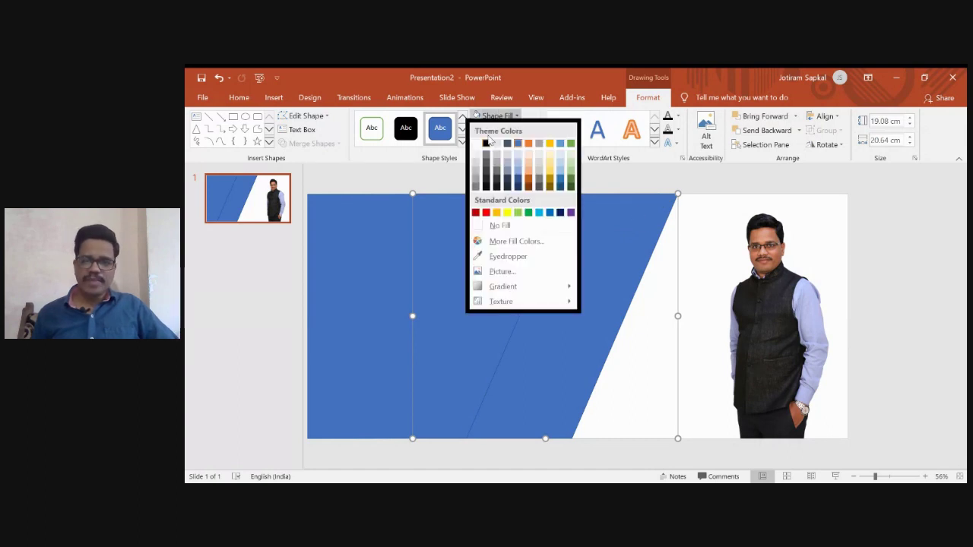
left_click(487, 143)
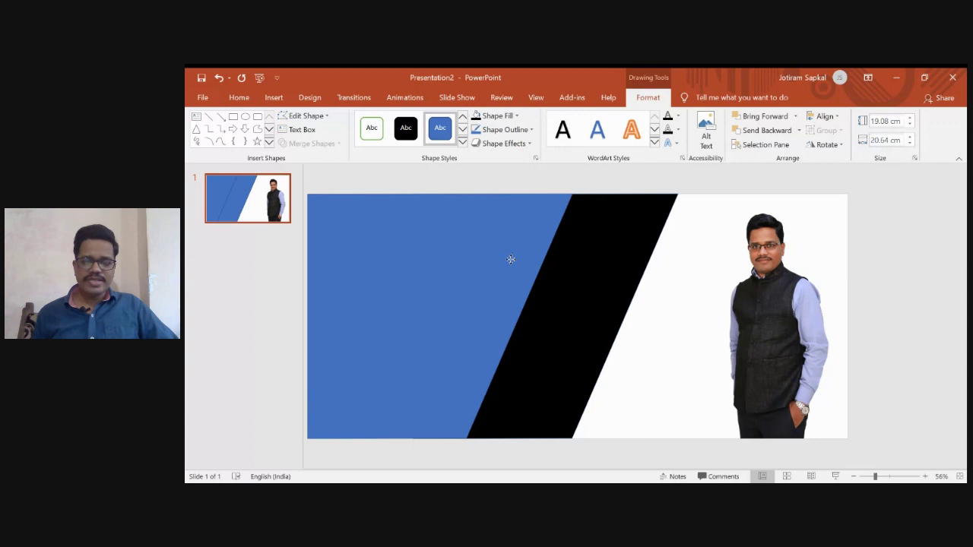
left_click(445, 190)
left_click(548, 235)
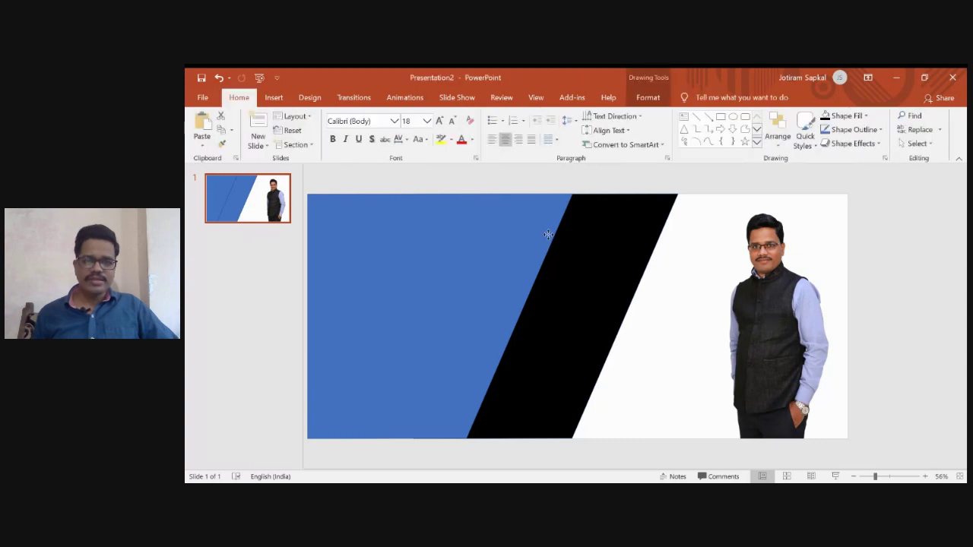
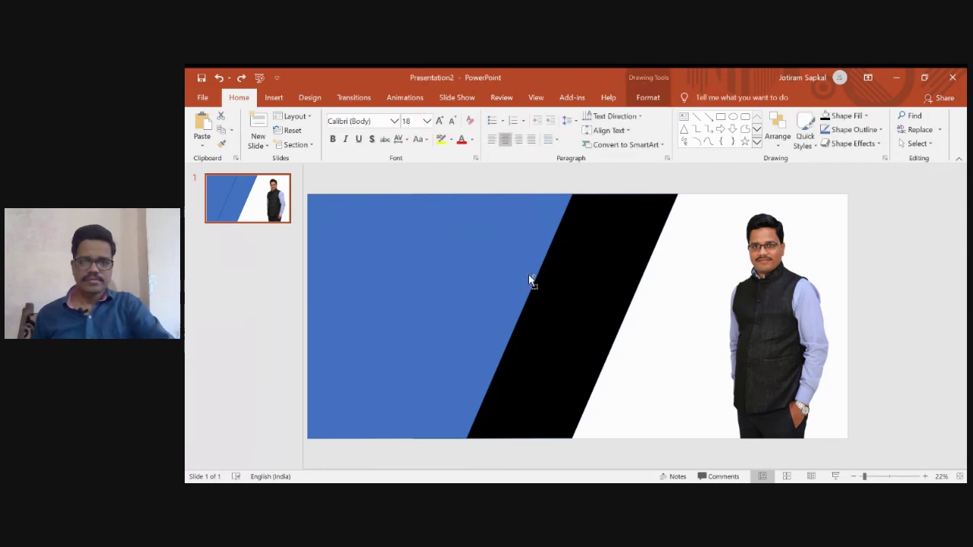
Undo the last three banner edits, then redo one of them.
left_click(218, 79)
left_click(218, 79)
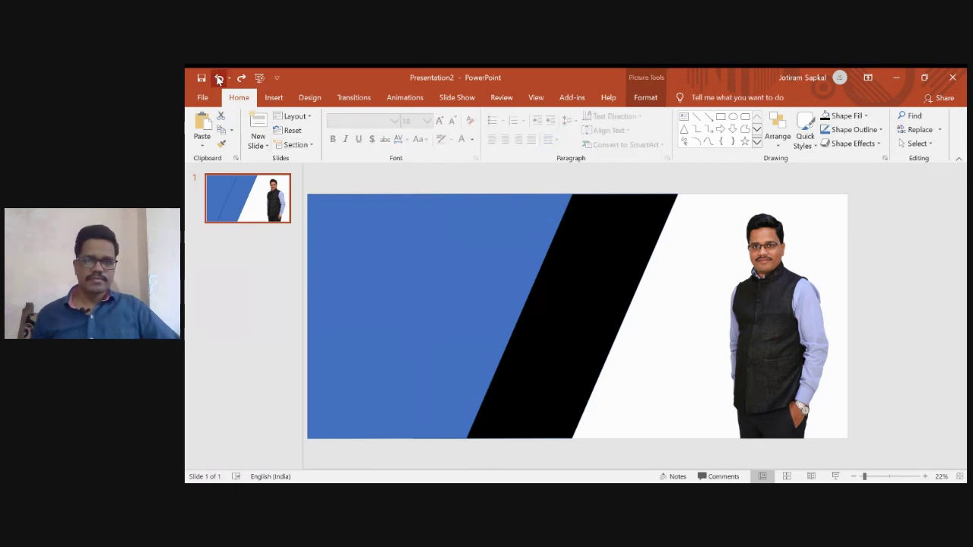
left_click(218, 79)
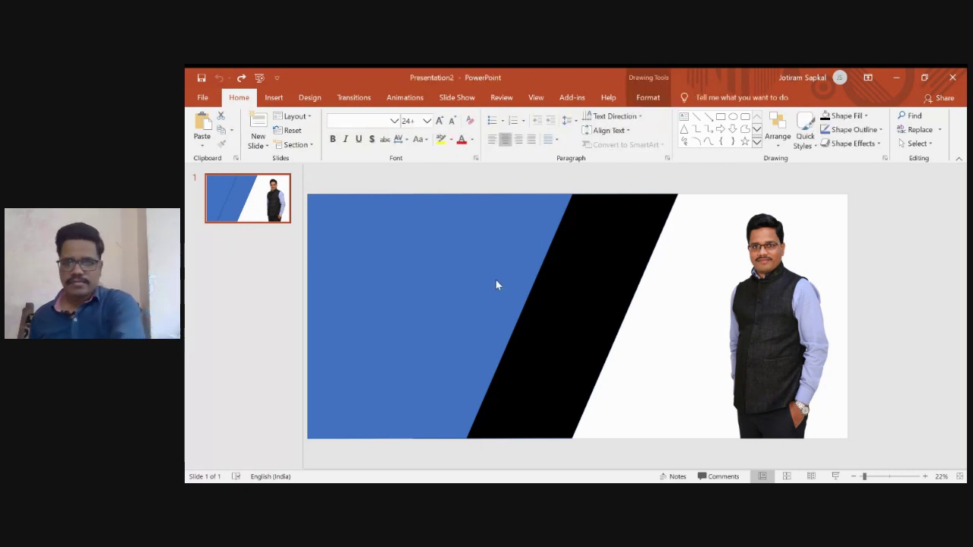
key("ctrl+y")
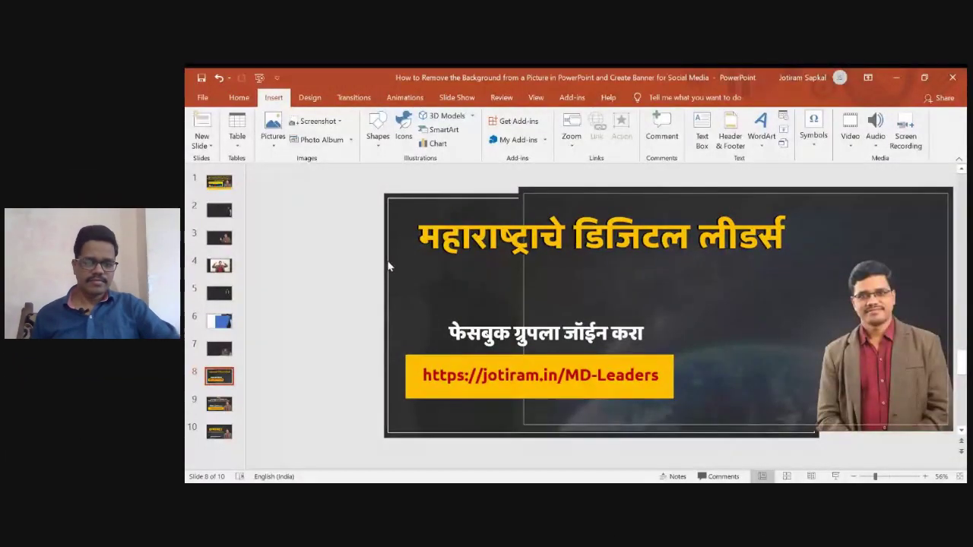
Undo slide 8's picture resize, then align slide 6's blue slanted panel with the left edge.
key("ctrl+z")
key("ctrl+z")
key("ctrl+z")
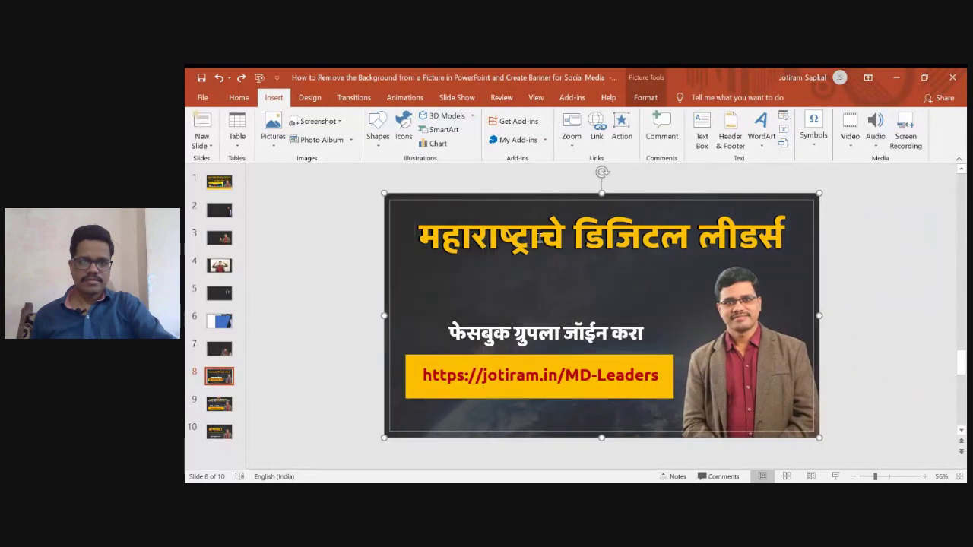
left_click(226, 320)
left_click_drag(558, 244, 386, 222)
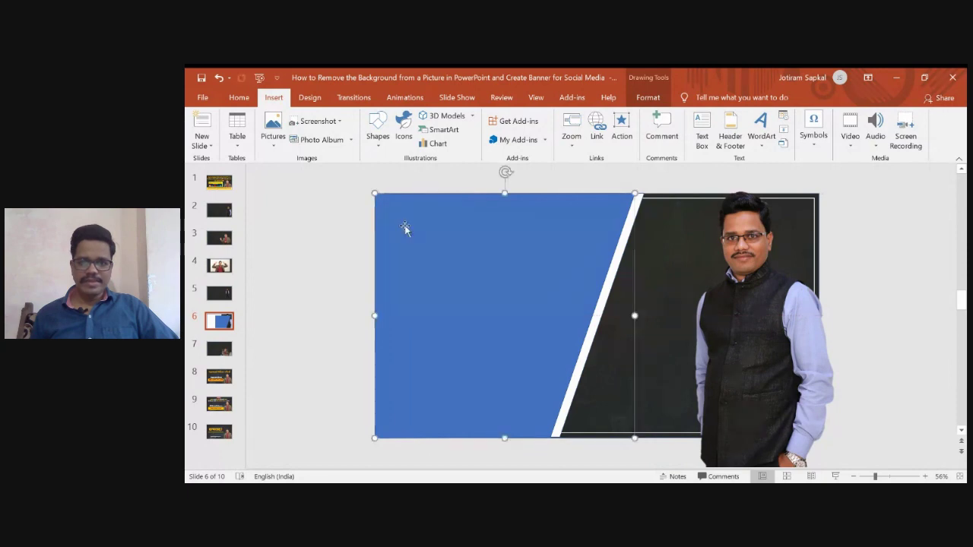
left_click(559, 346)
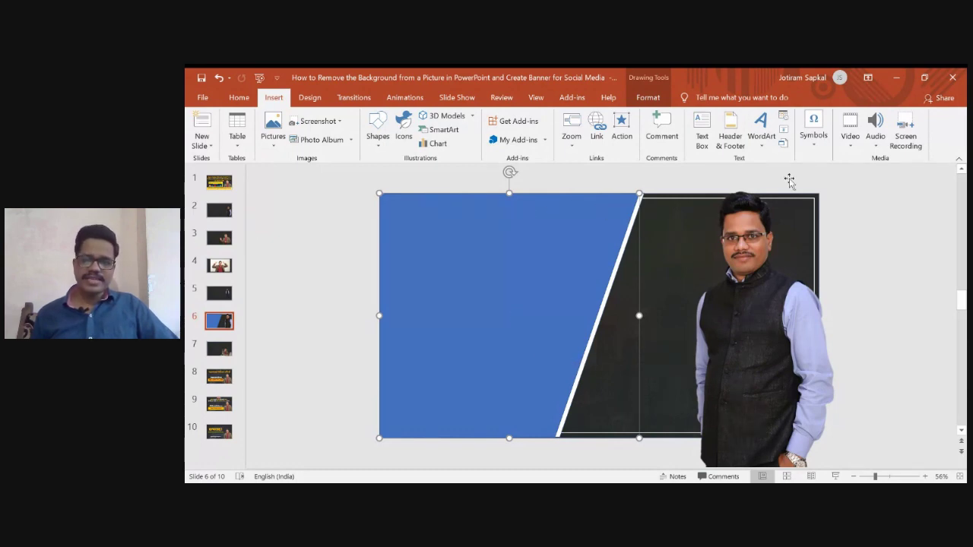
left_click(761, 152)
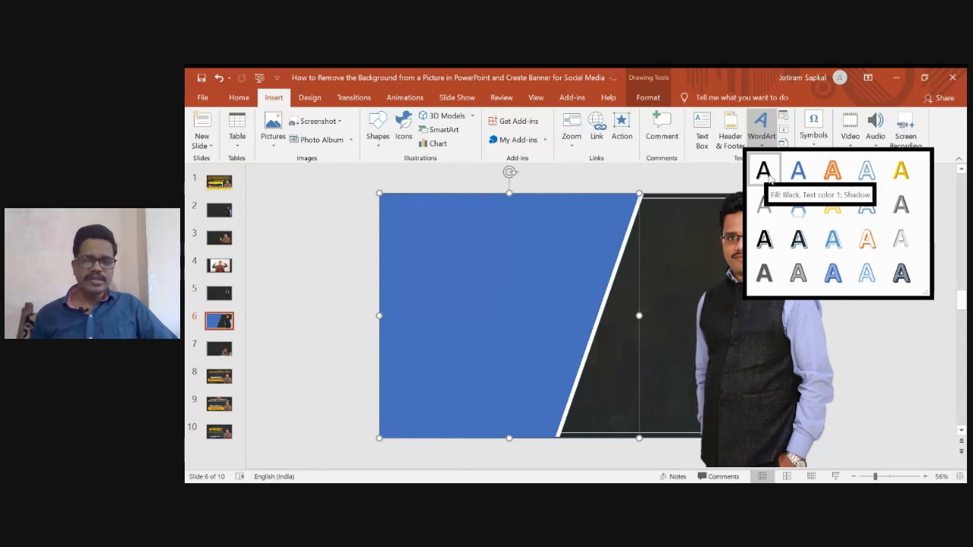
Insert a plain WordArt box on the blue panel reading 'Webinar' in white.
left_click(764, 172)
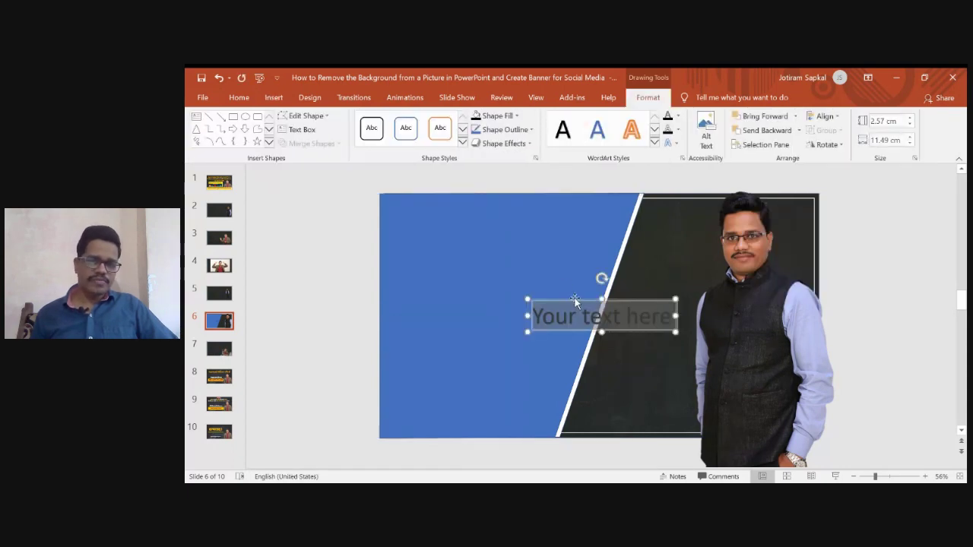
left_click_drag(576, 301, 475, 250)
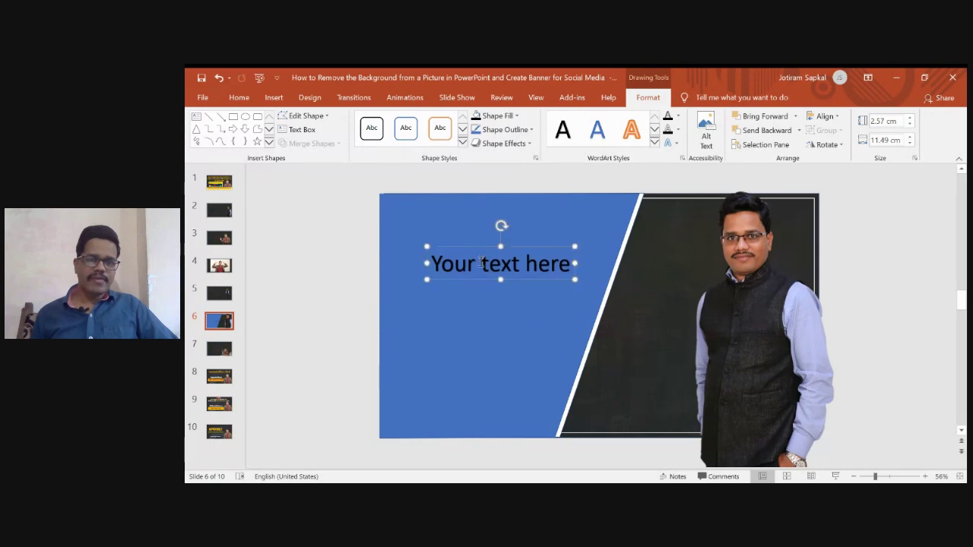
double_click(481, 262)
triple_click(500, 263)
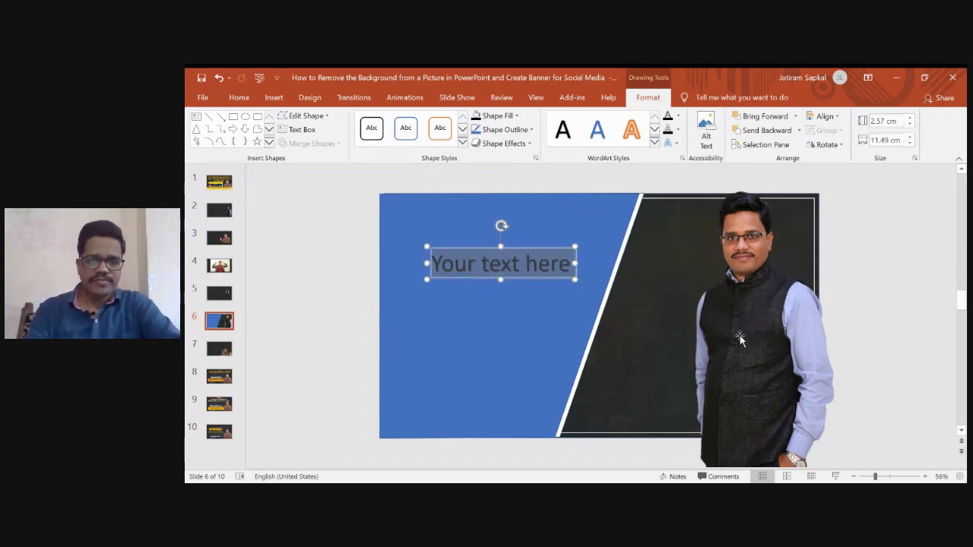
type("Webina")
key("BackSpace")
type("nar")
key("ctrl+a")
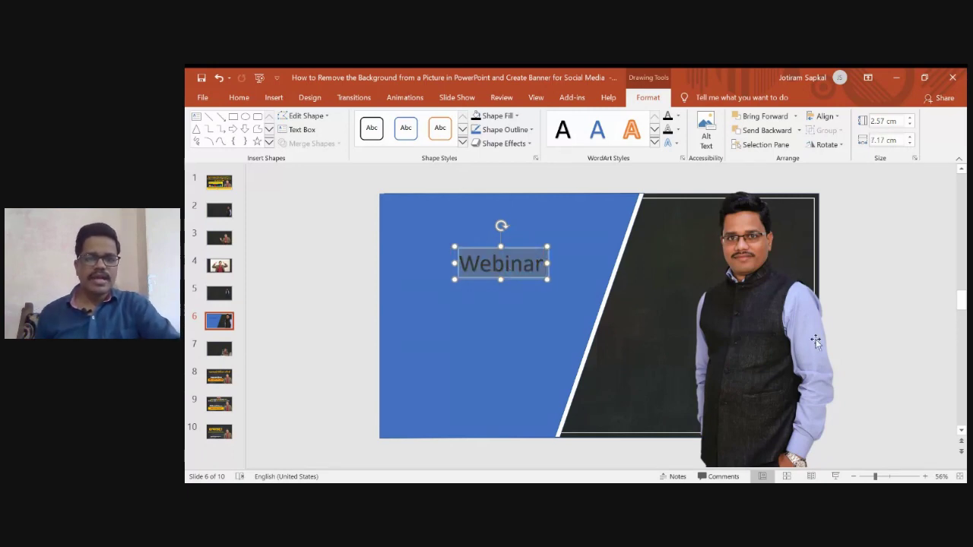
left_click(678, 119)
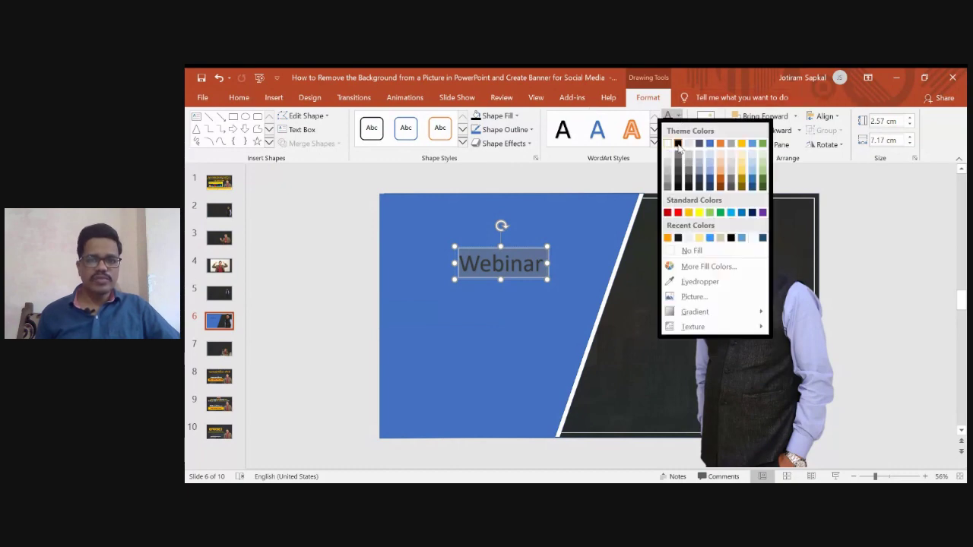
left_click(668, 143)
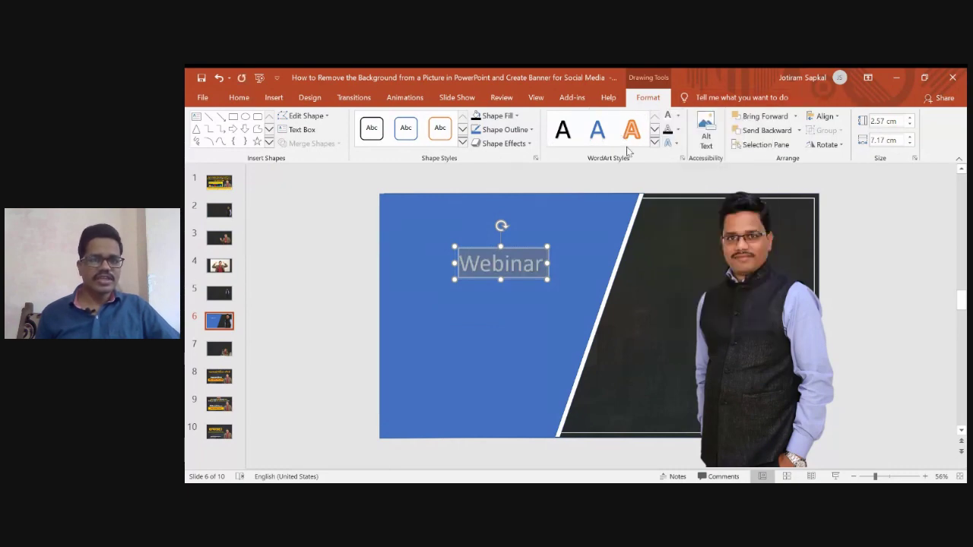
Set the Webinar title's font to Verdana.
left_click(239, 98)
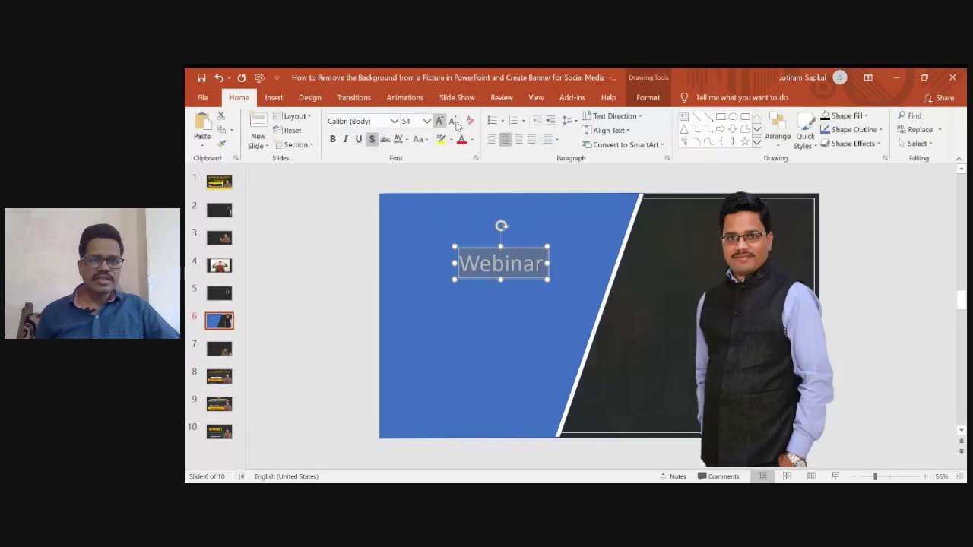
left_click(394, 122)
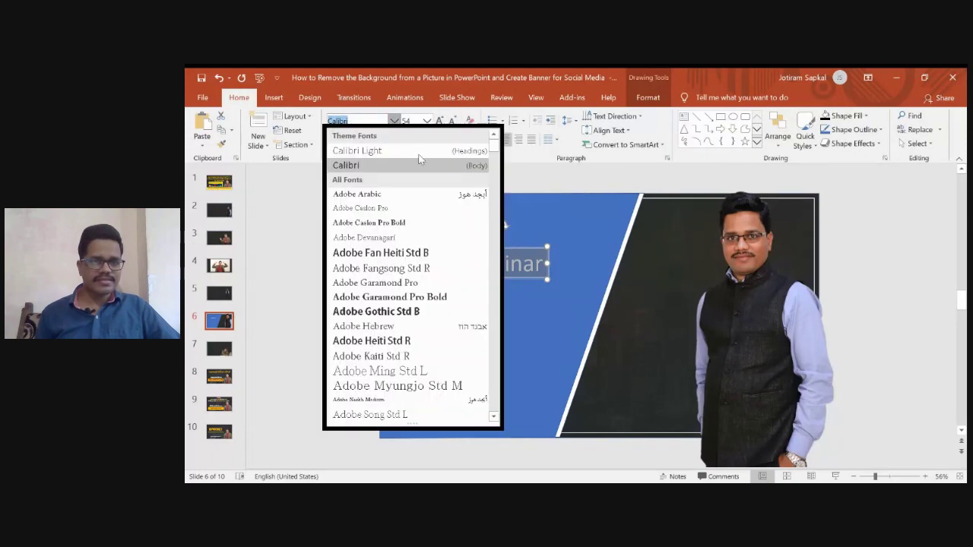
scroll(490, 153, "down", 20)
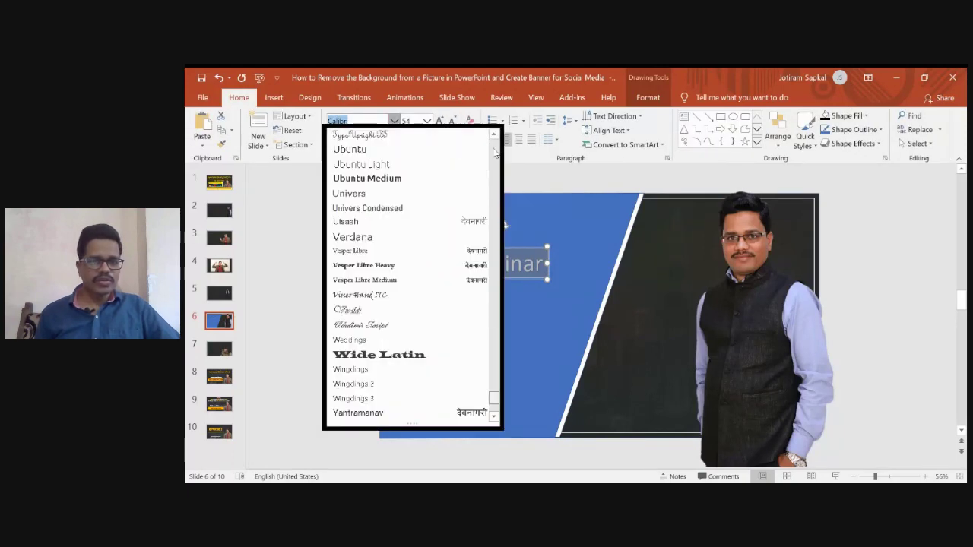
scroll(385, 228, "down", 2)
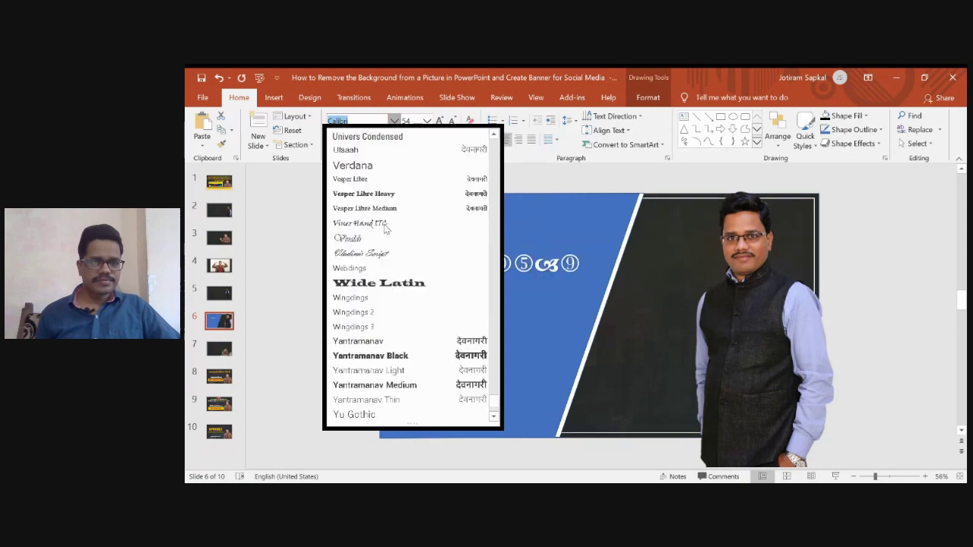
left_click(352, 165)
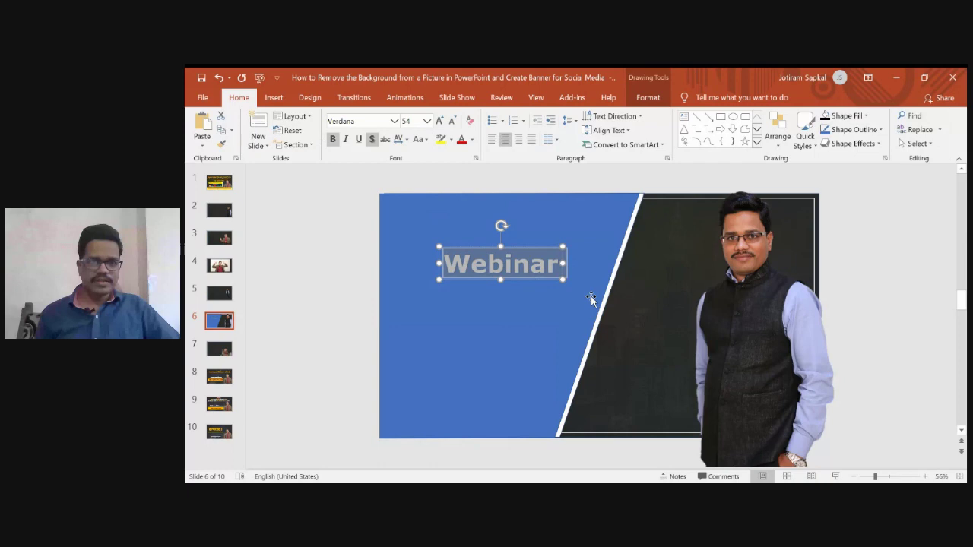
Move the title up near the panel top and place a duplicate lower down.
mouse_move(515, 278)
left_mouse_down()
mouse_move(506, 234)
mouse_move(510, 243)
left_mouse_up()
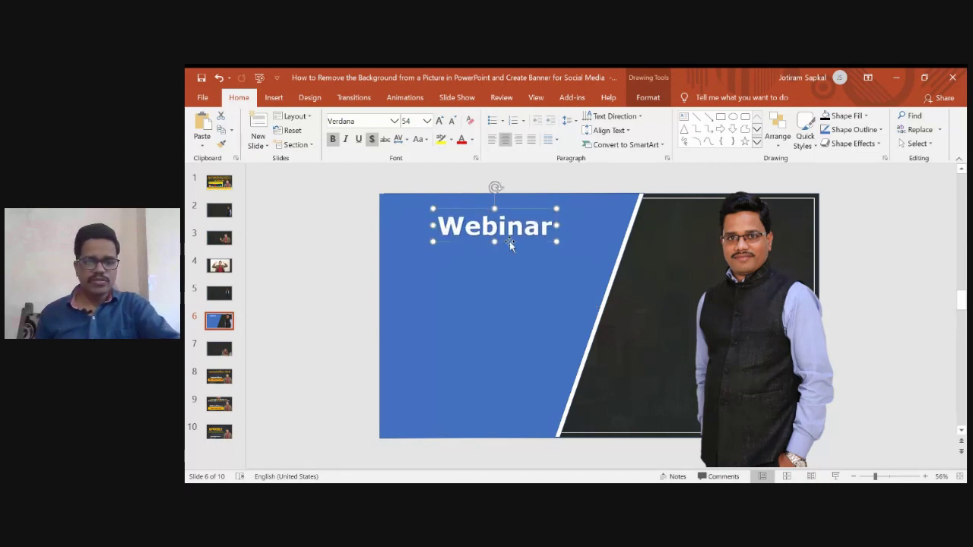
key("ctrl+d")
left_click_drag(509, 243, 475, 298)
left_click(506, 247)
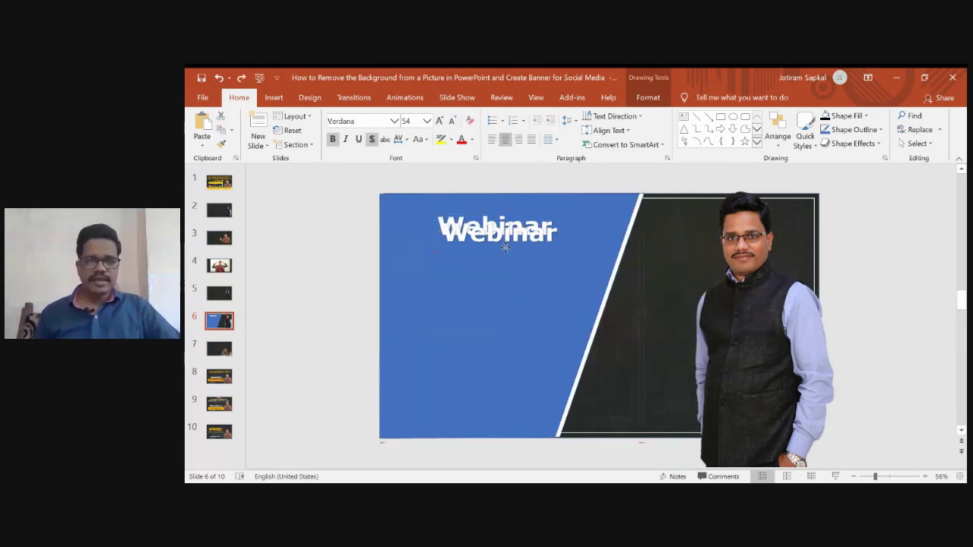
Change the copy to 'How to Create' / 'Digital Card' on two lines at size 48.
double_click(475, 298)
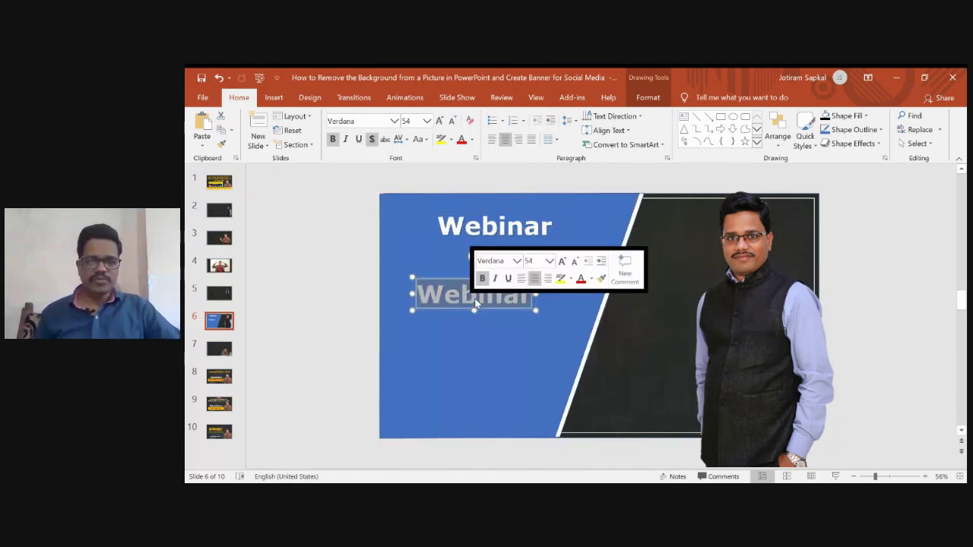
type("How to Cra")
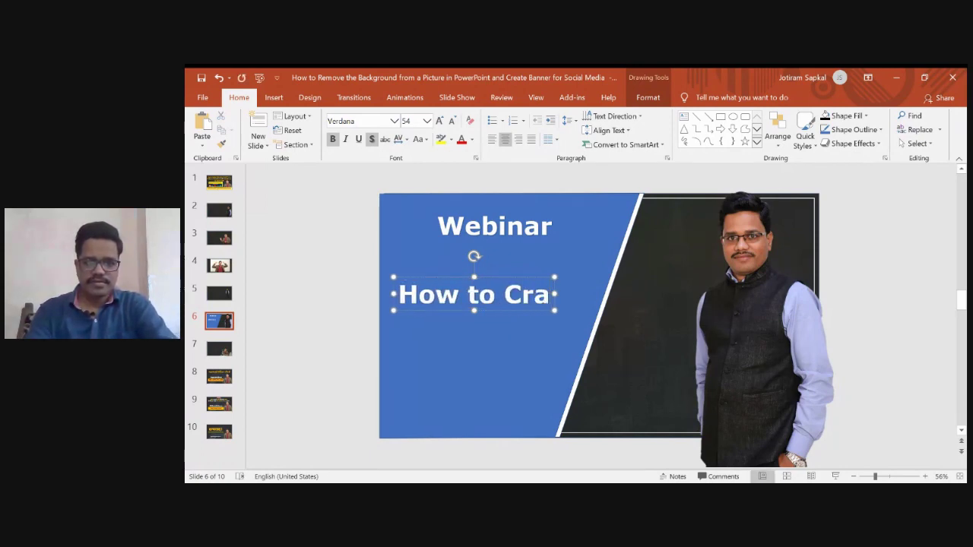
key("BackSpace")
type("eate")
key("Return")
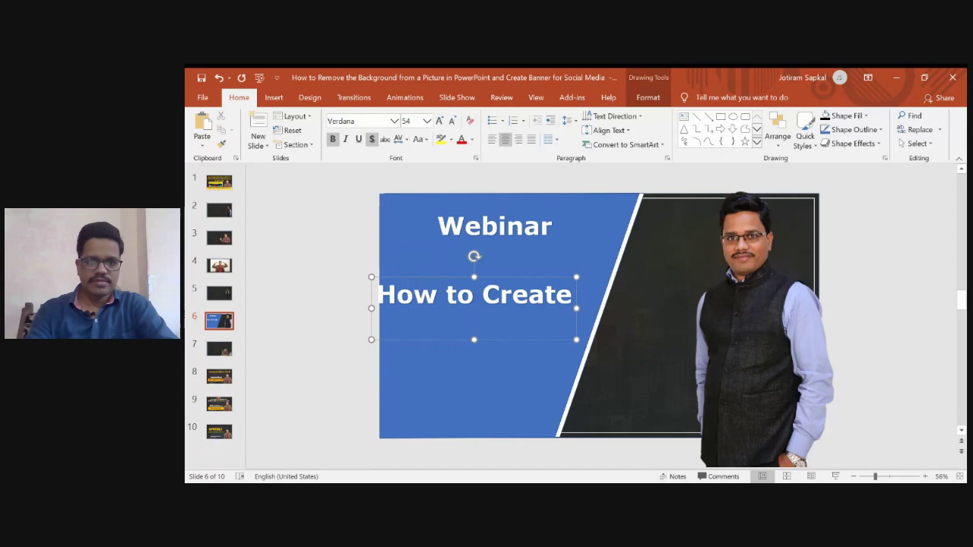
type("V")
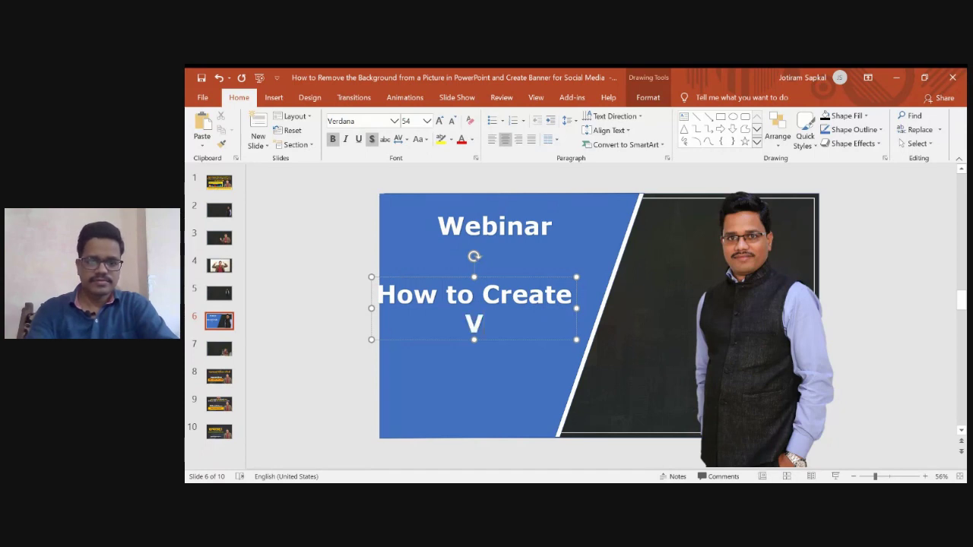
key("BackSpace")
type("Digital Card")
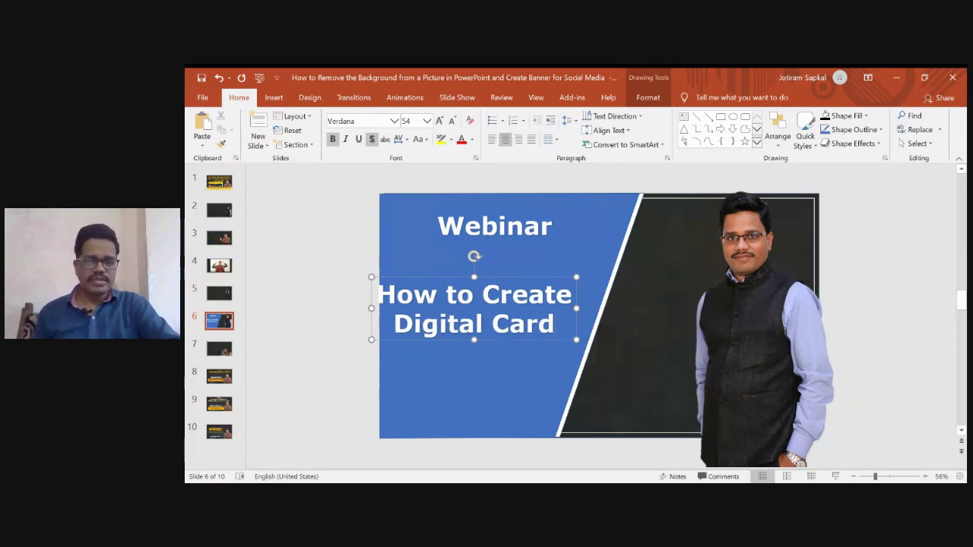
key("ctrl+a")
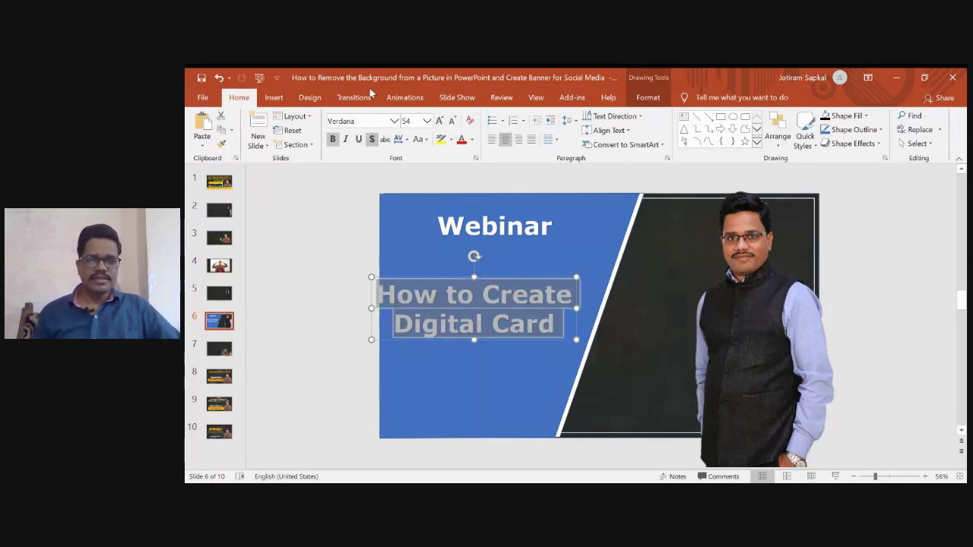
left_click(452, 120)
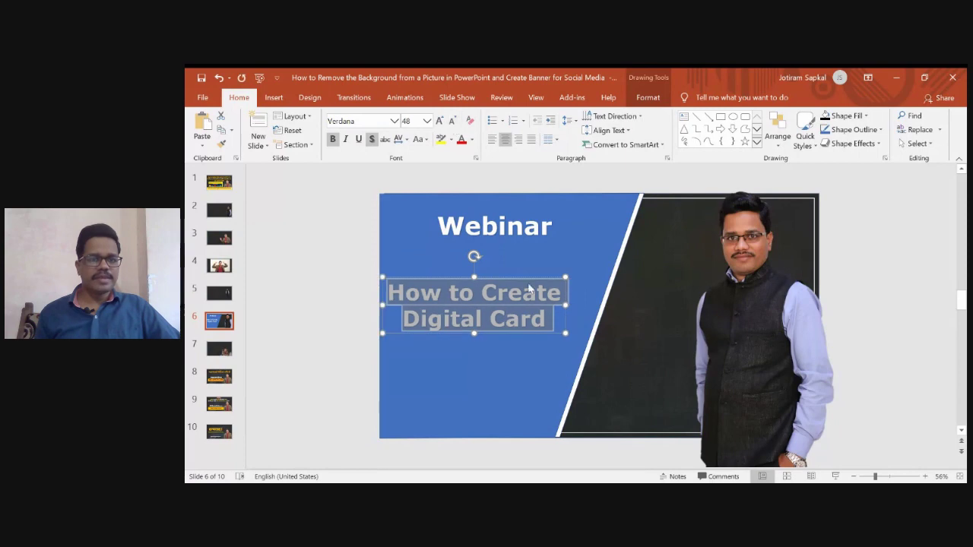
left_click(431, 338)
left_click(431, 325)
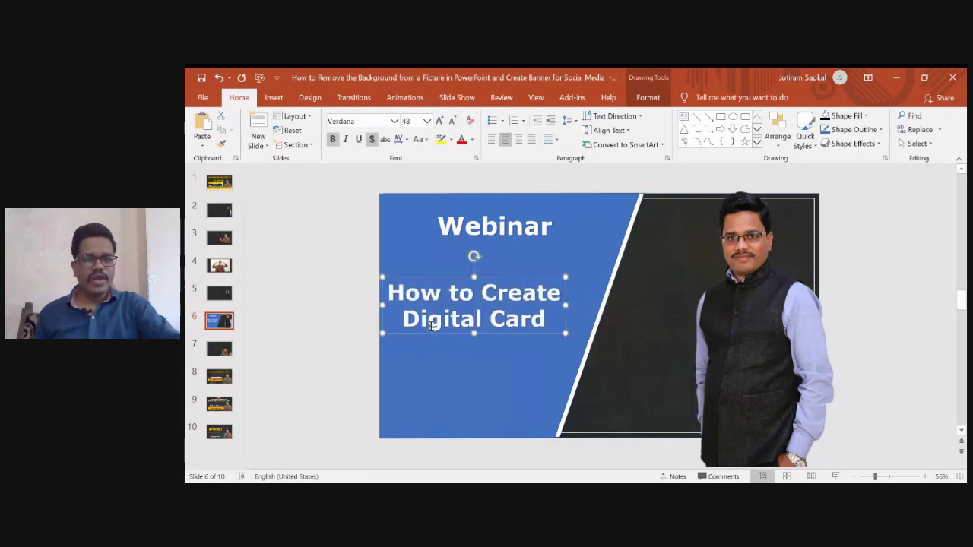
left_click(334, 213)
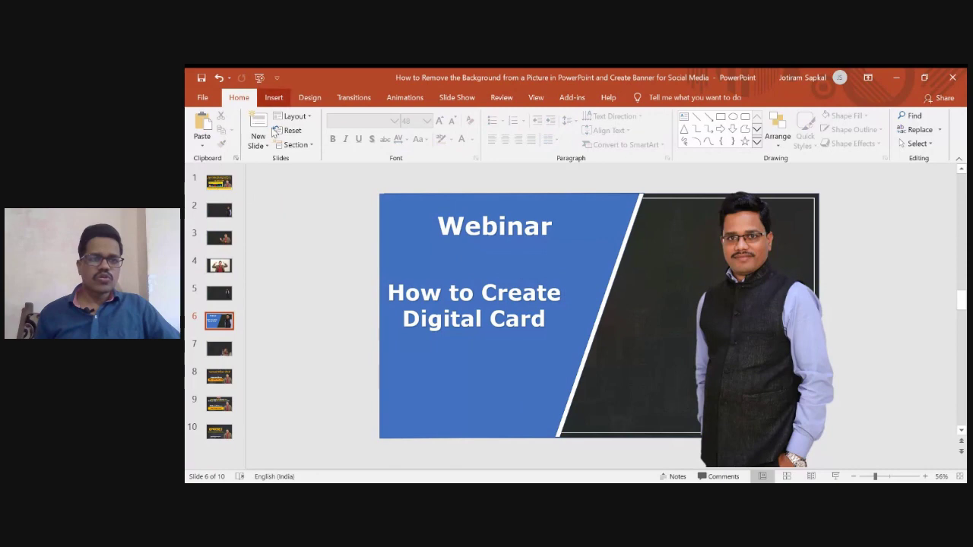
Draw a rounded rectangle at the bottom of the blue panel for the button.
left_click(273, 98)
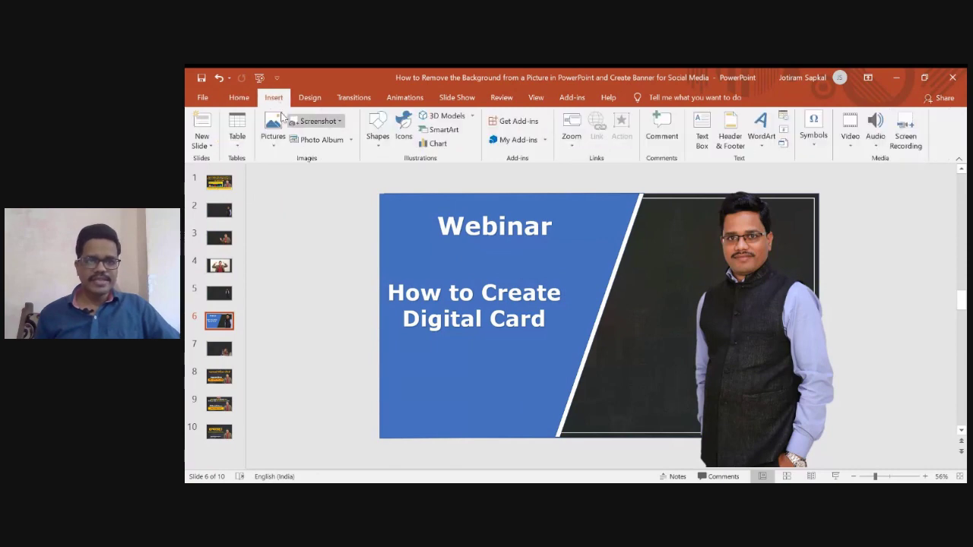
left_click(377, 145)
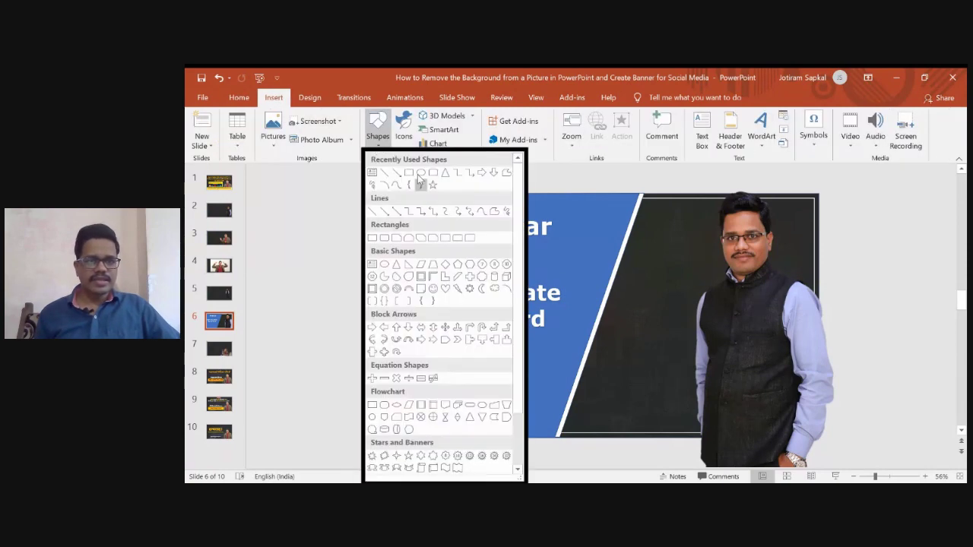
left_click(373, 271)
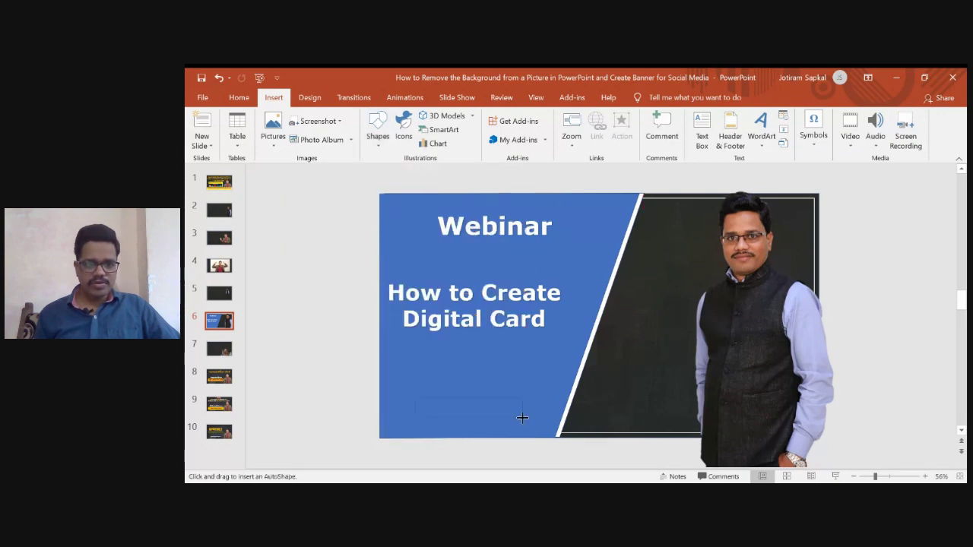
left_click_drag(524, 426, 525, 426)
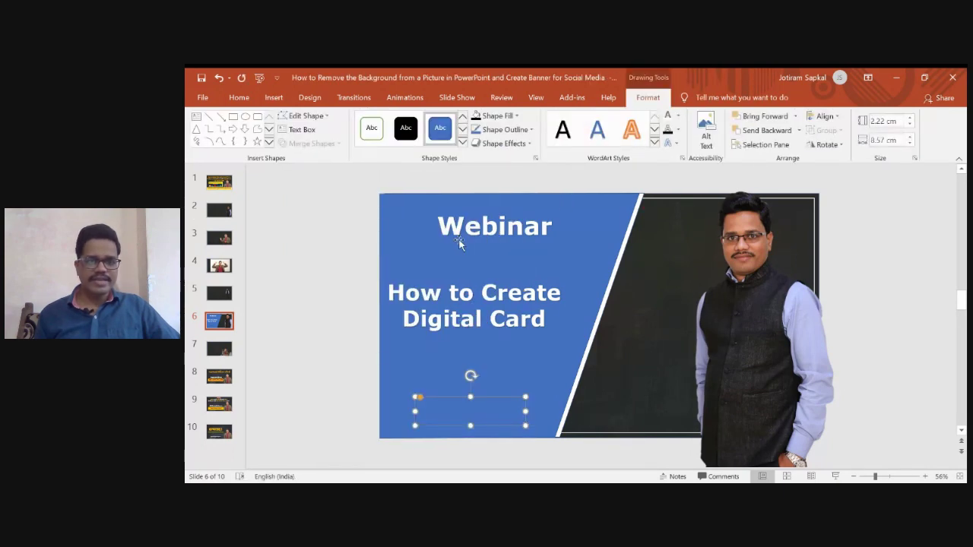
left_click(492, 116)
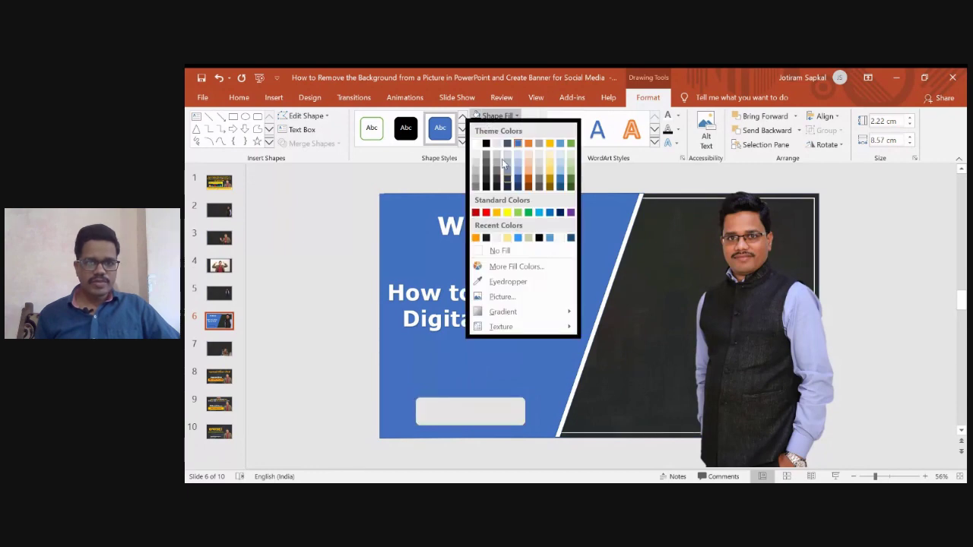
Fill the rectangle dark navy and label it 'Register now'.
left_click(518, 186)
right_click(470, 411)
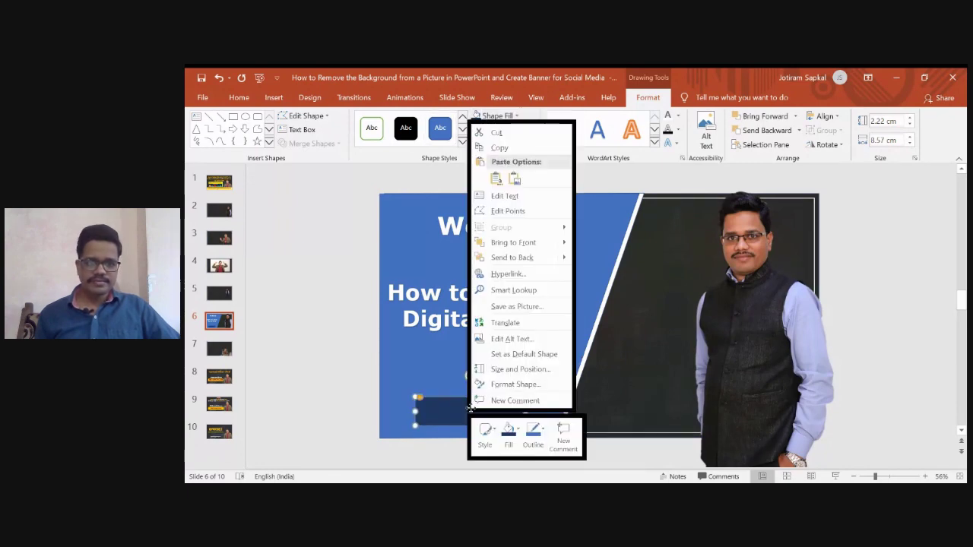
left_click(505, 196)
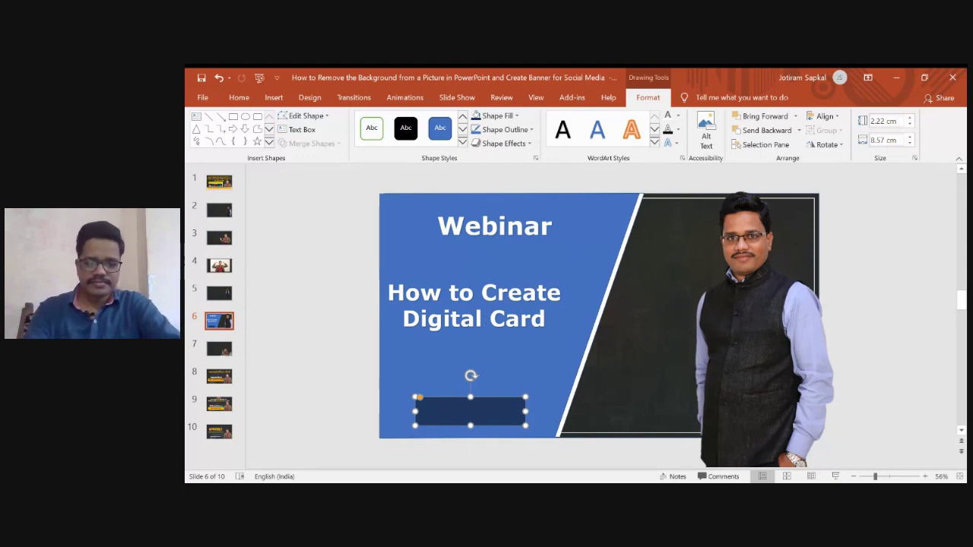
type("Cli")
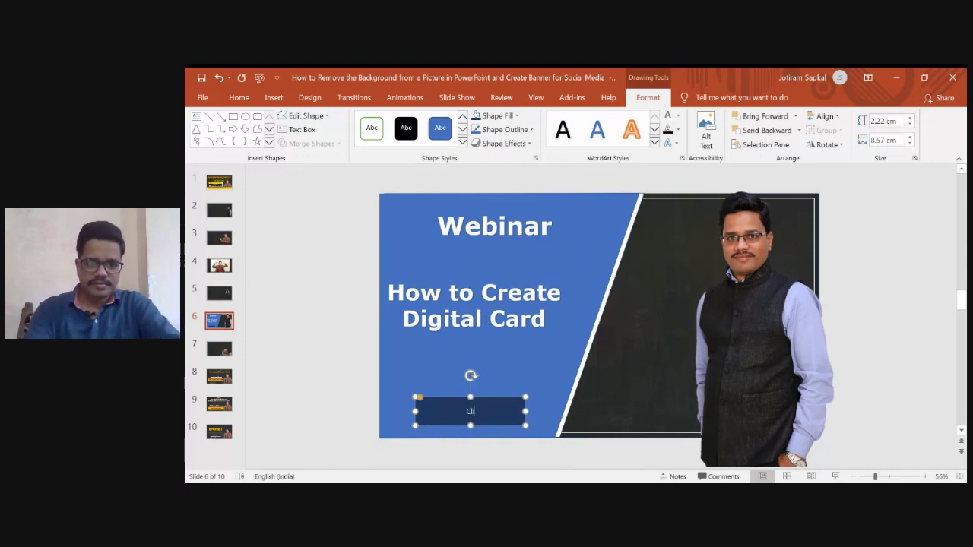
type(" here to")
key("BackSpace")
key("BackSpace")
key("BackSpace")
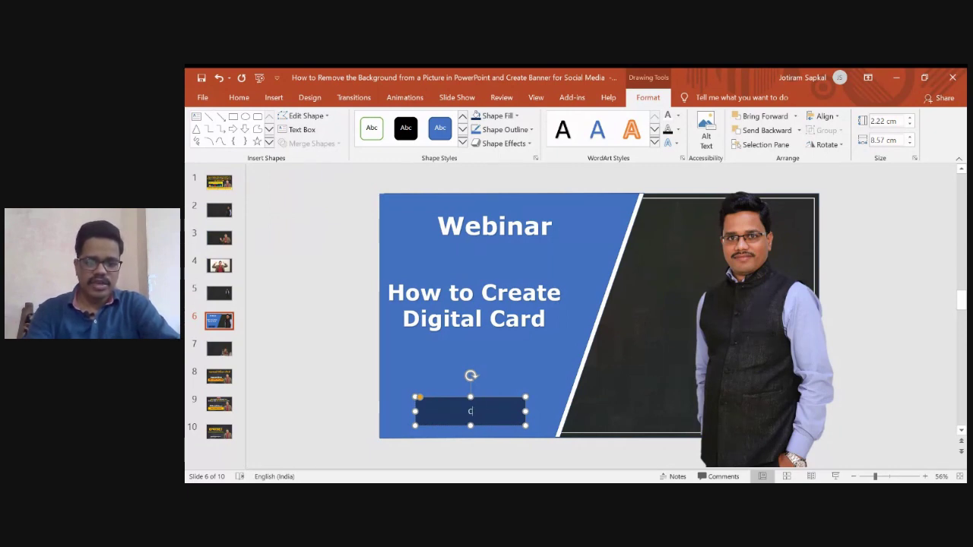
key("BackSpace")
type("REg")
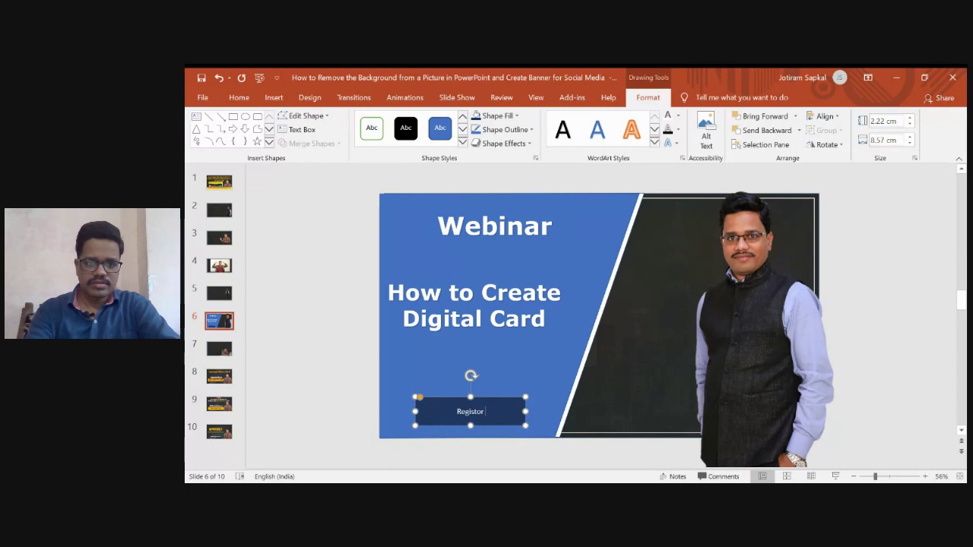
type("now")
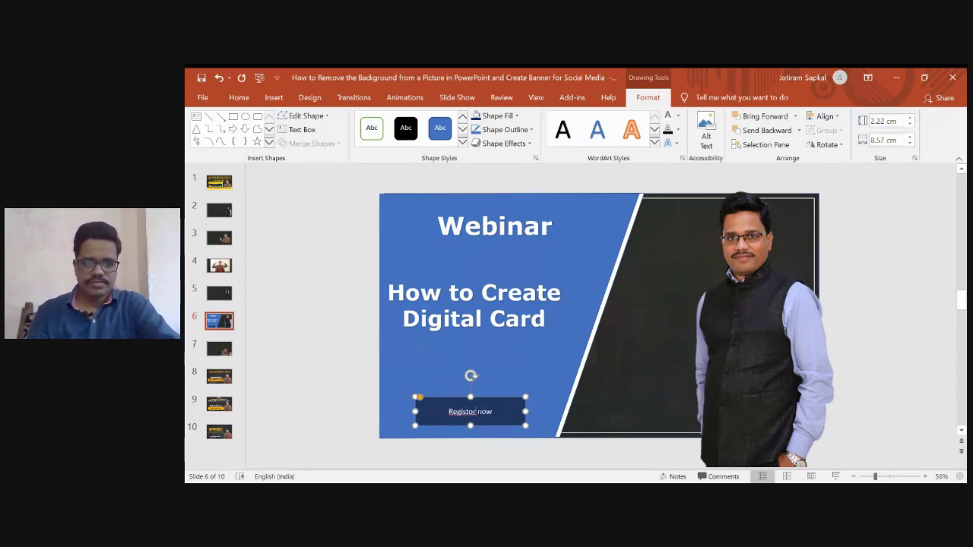
key("Left")
key("Left")
key("Left")
key("BackSpace")
type("e")
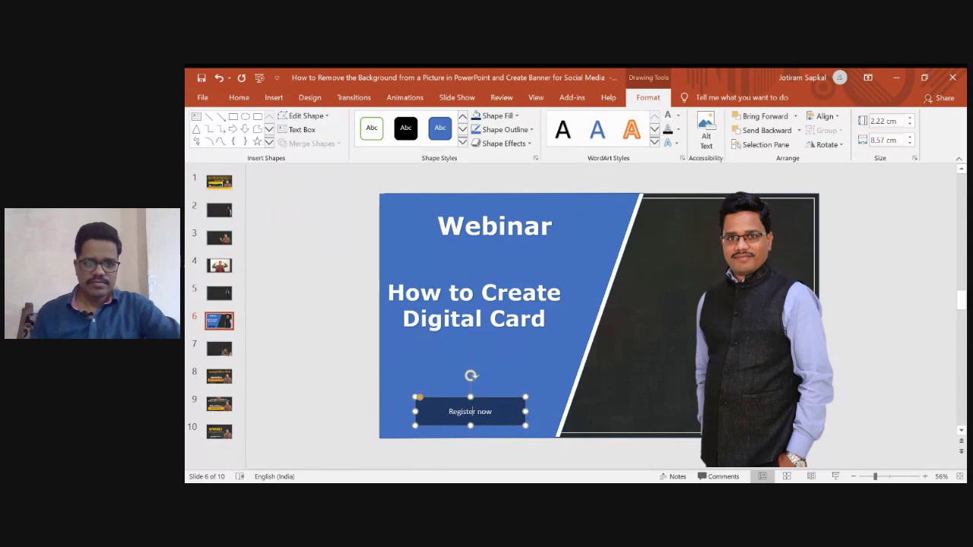
left_click(346, 323)
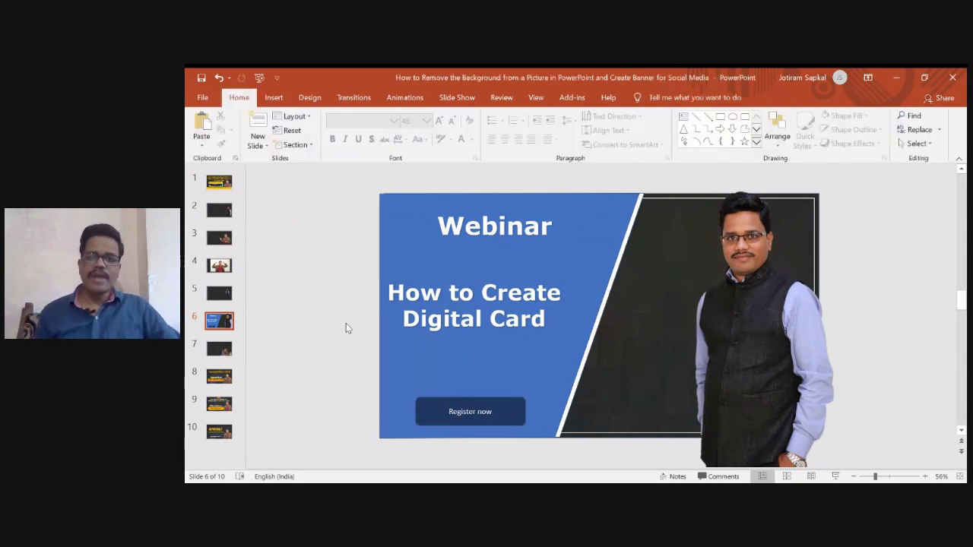
Move and enlarge the cut-out portrait, snapping it to the alignment guides.
left_click(772, 299)
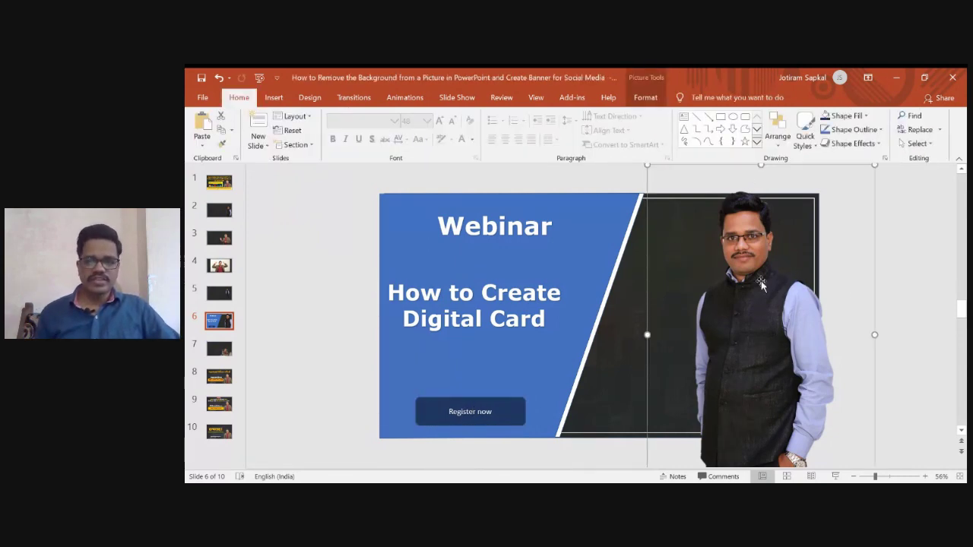
left_click_drag(758, 281, 734, 300)
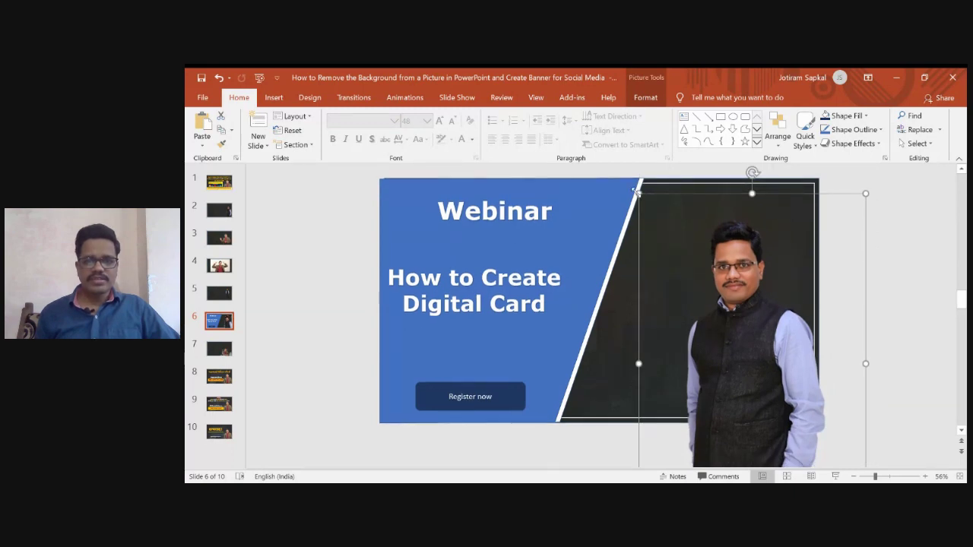
left_click_drag(635, 191, 594, 125)
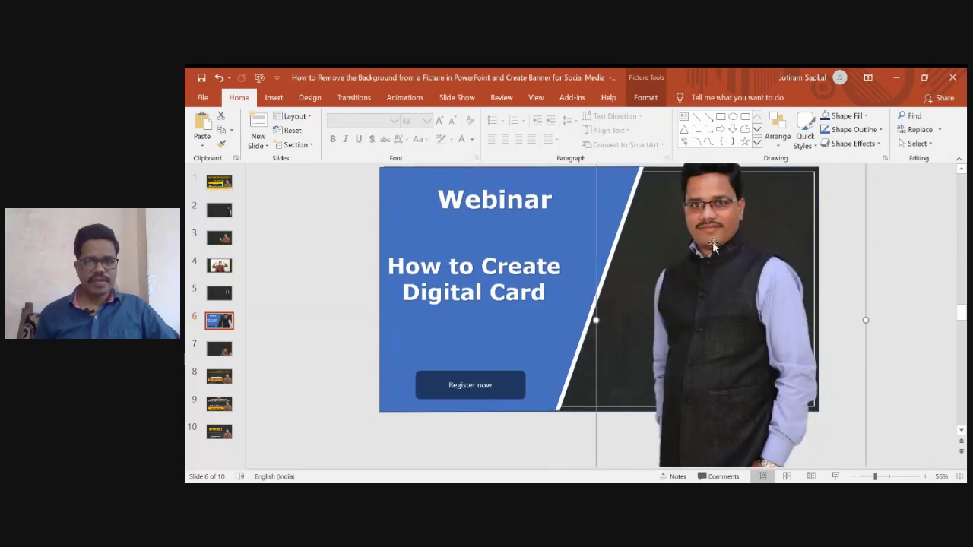
left_click_drag(713, 245, 718, 267)
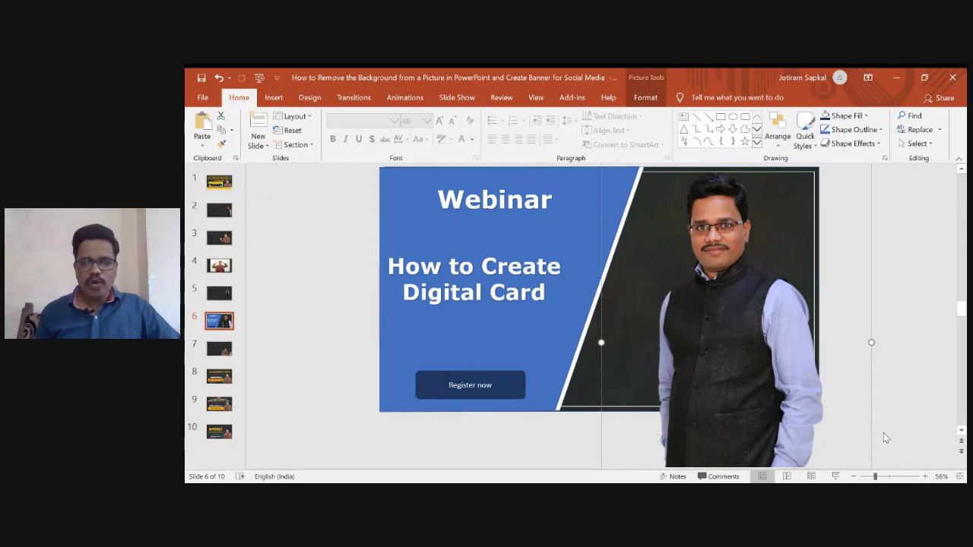
left_click_drag(727, 344, 732, 336)
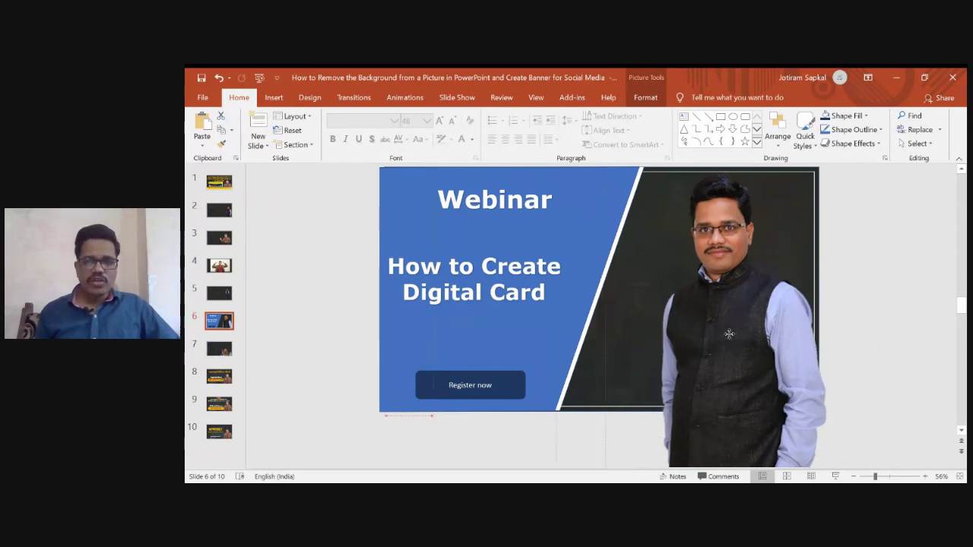
left_click_drag(732, 335, 713, 342)
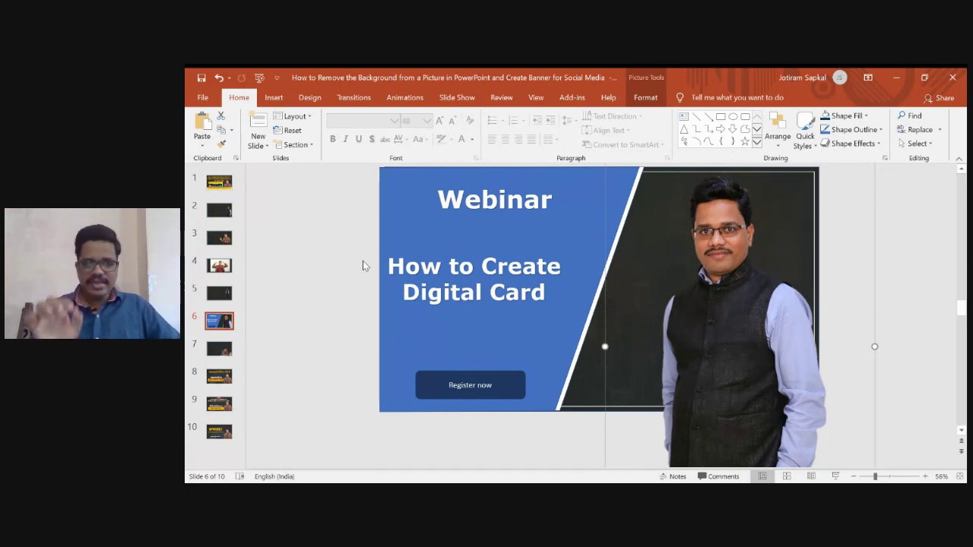
left_click(203, 95)
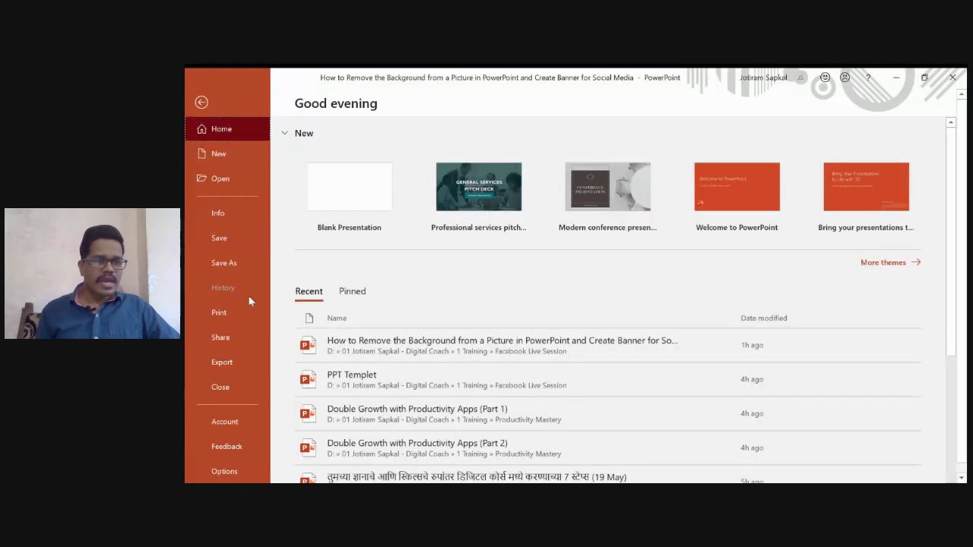
Export only the banner slide as a PNG image named 'polo 1'.
left_click(234, 361)
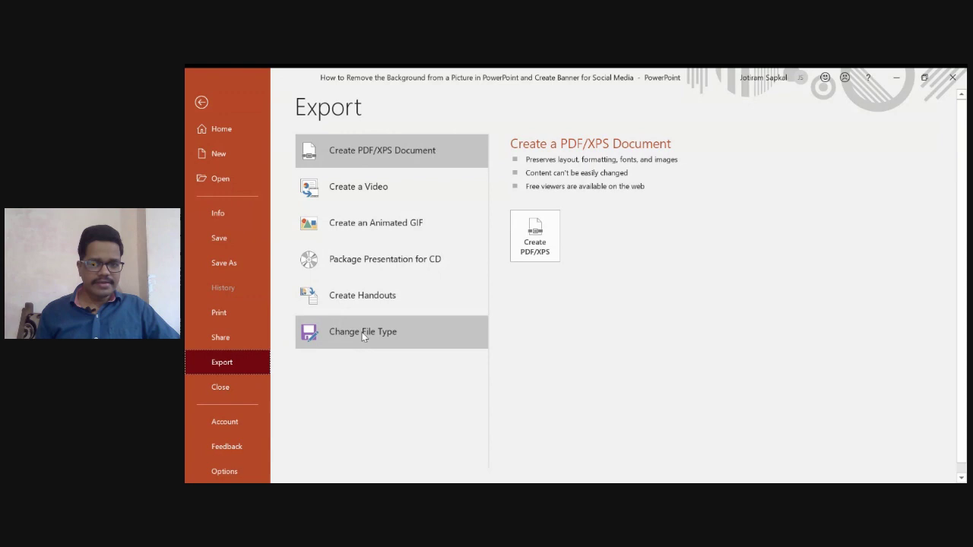
left_click(362, 332)
left_click(555, 318)
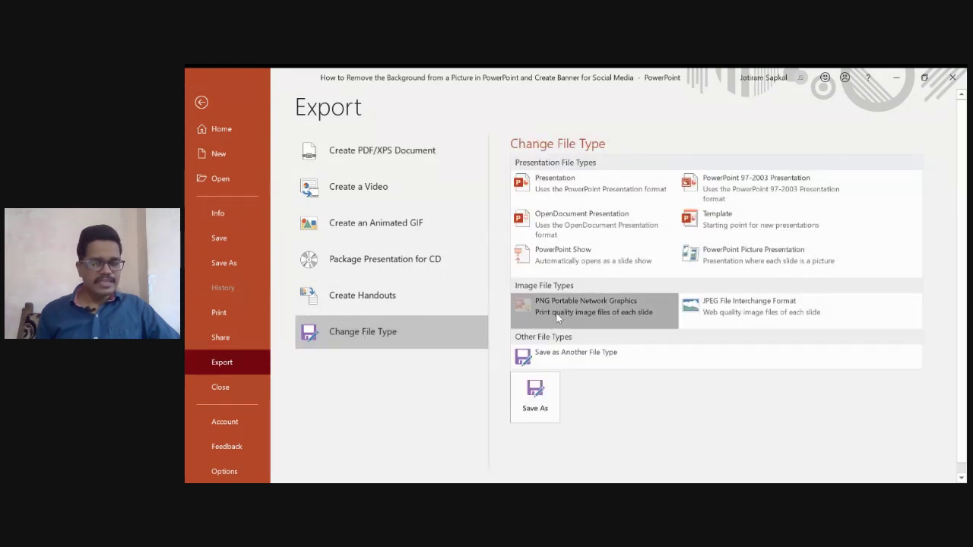
left_click(557, 317)
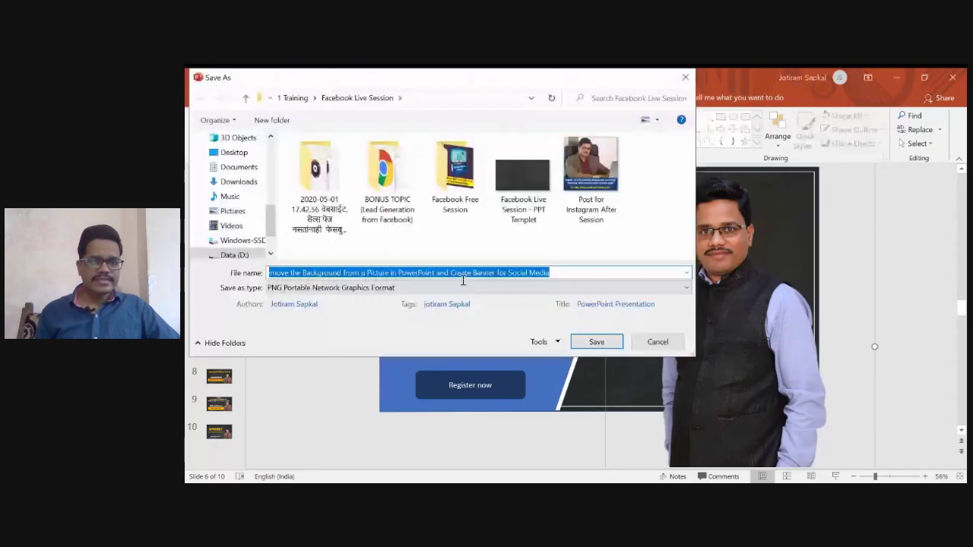
type("polo 1")
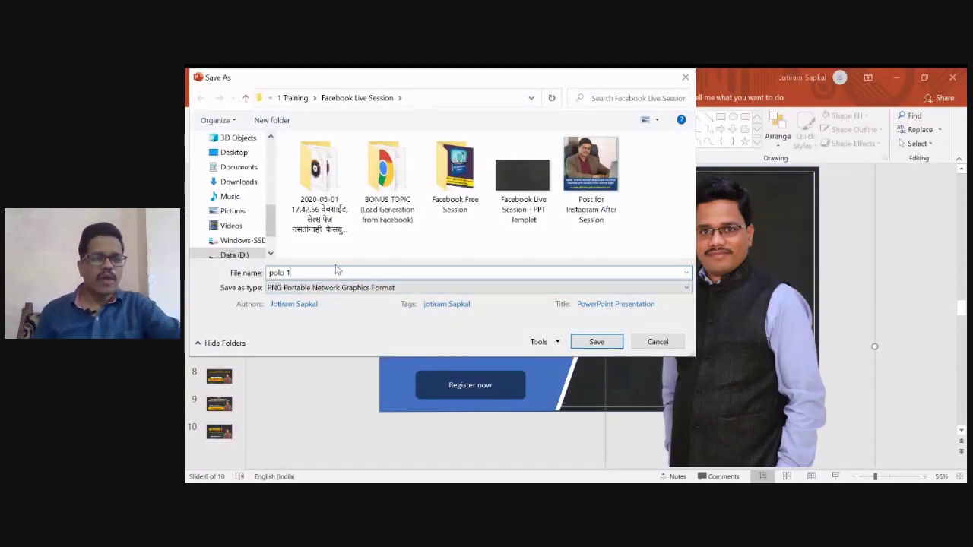
left_click(596, 341)
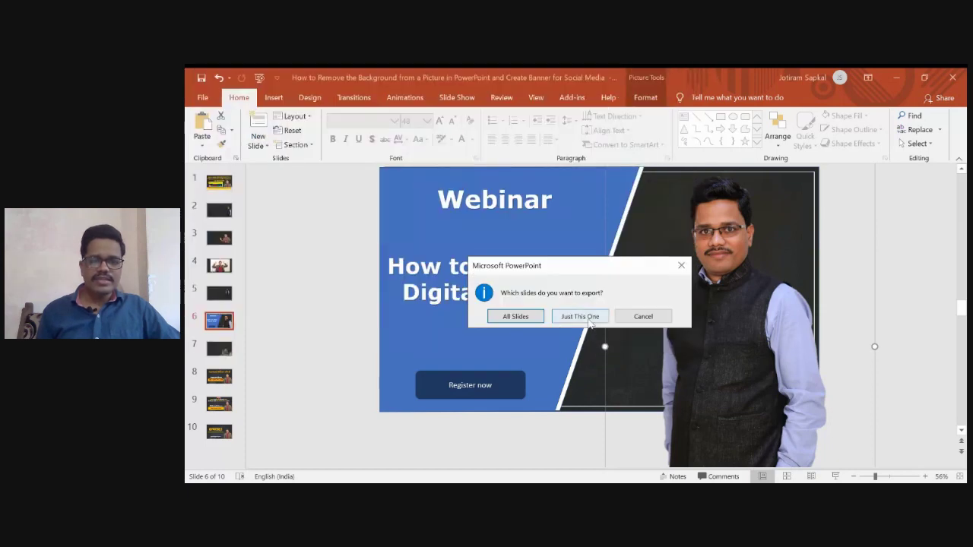
left_click(589, 319)
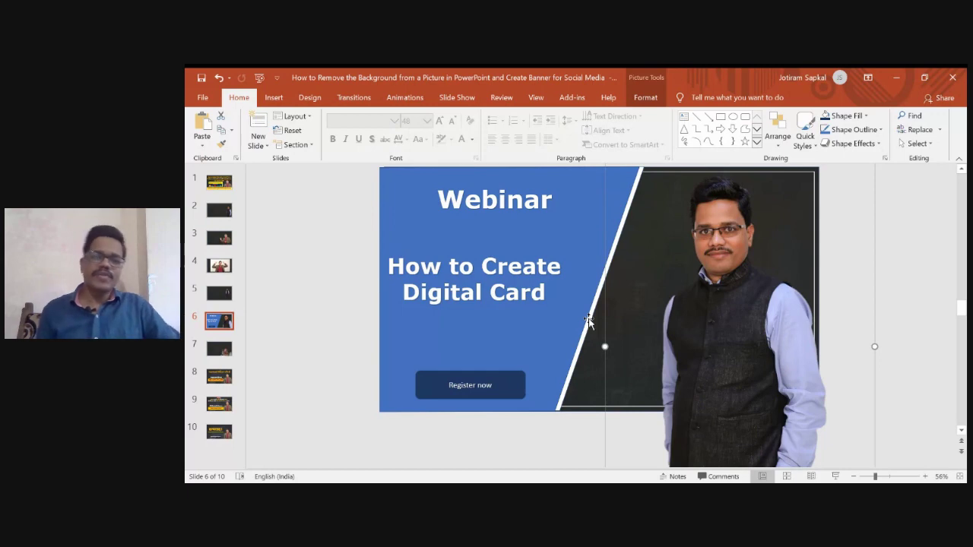
left_click(211, 241)
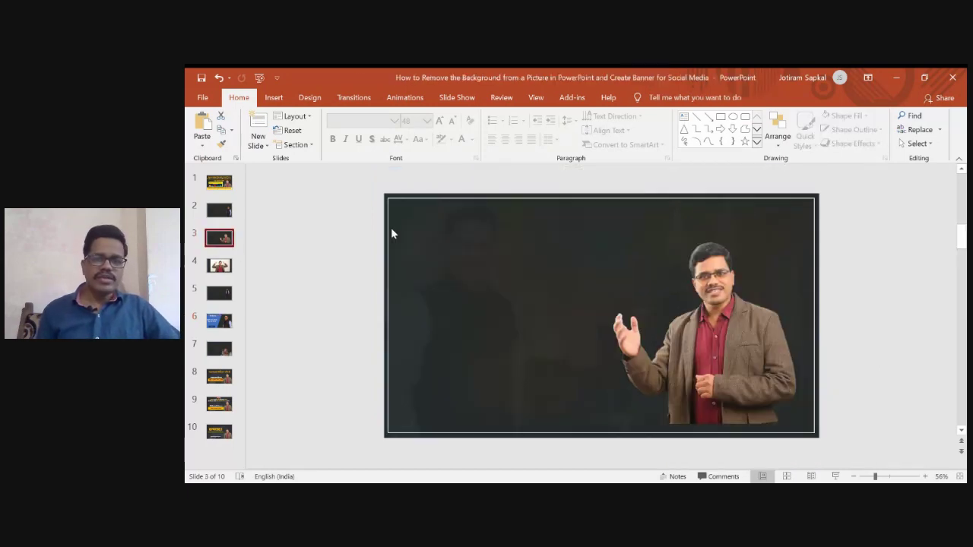
Move slide 3's presenter cut-out left toward the dark background's centre.
left_click_drag(753, 307, 632, 338)
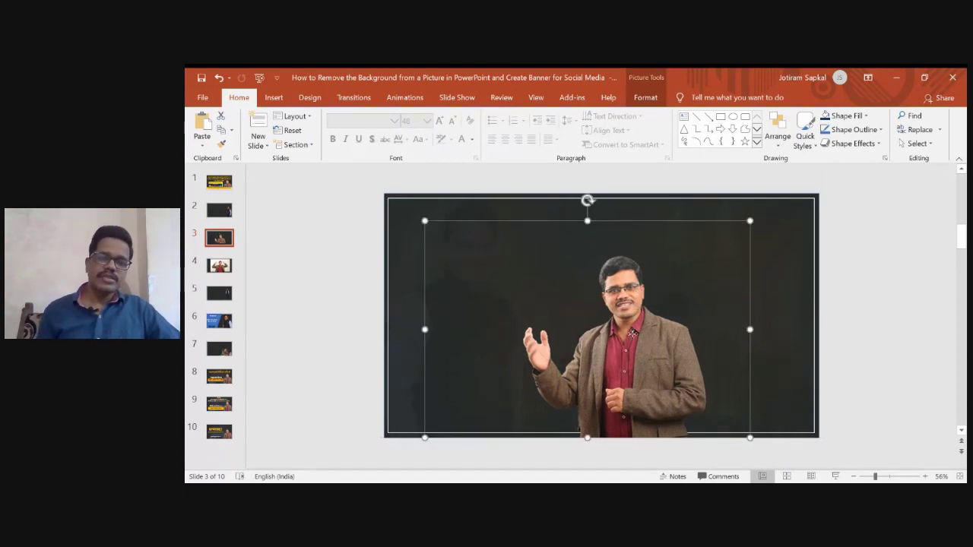
left_click_drag(632, 333, 639, 314)
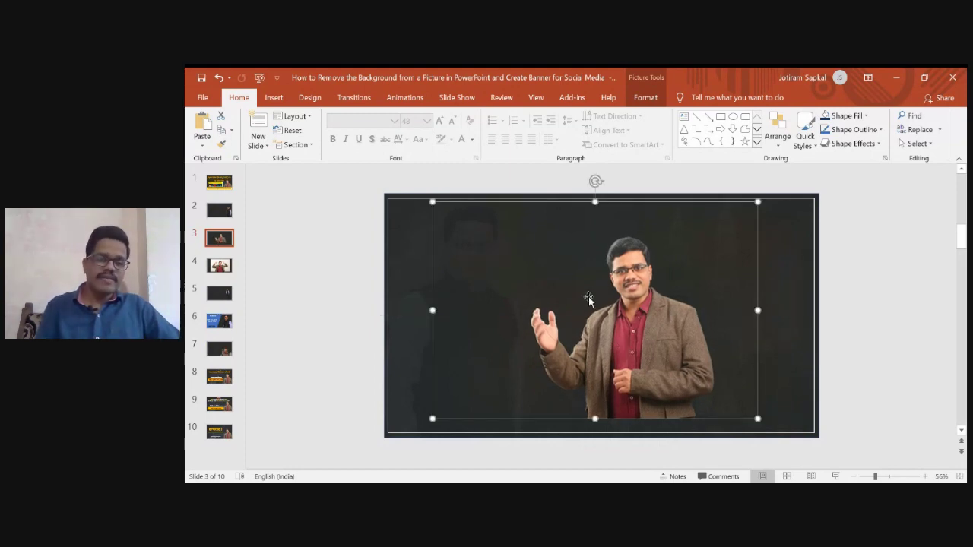
right_click(638, 300)
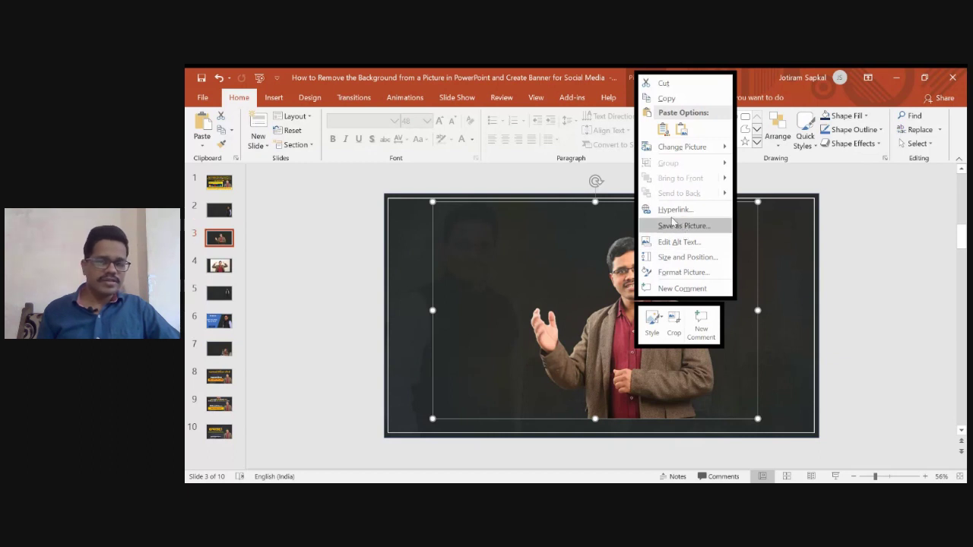
left_click(660, 300)
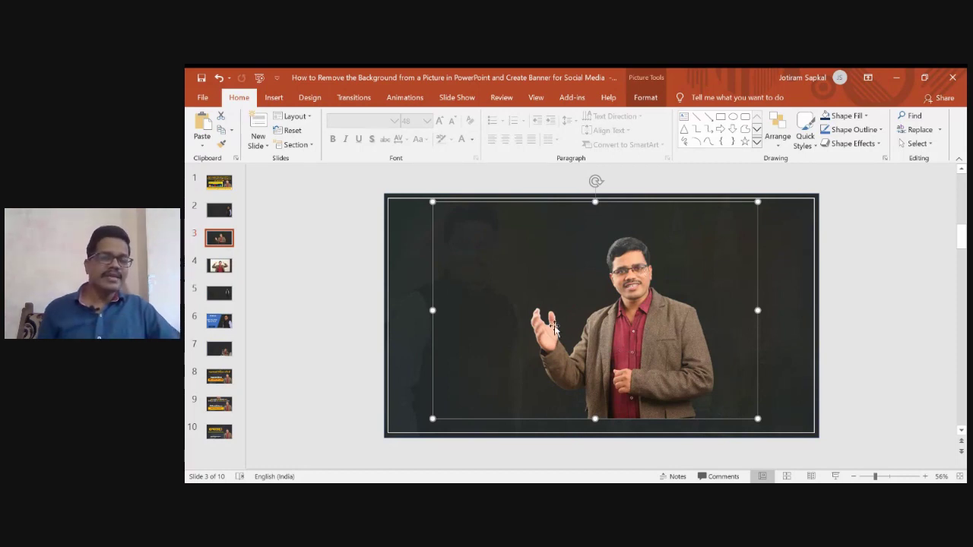
right_click(628, 285)
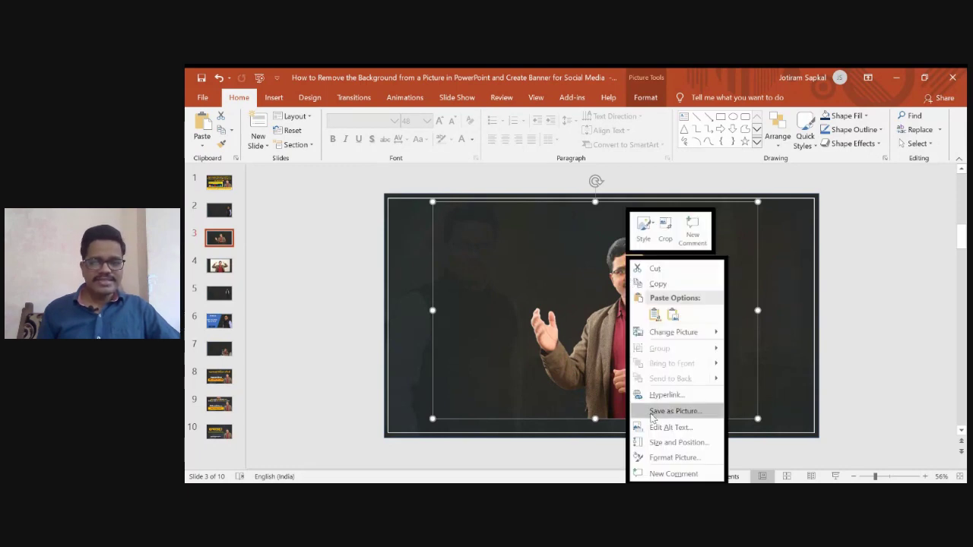
Save the presenter's cut-out photo as Picture1 in Pictures, with PNG as the file type.
left_click(708, 413)
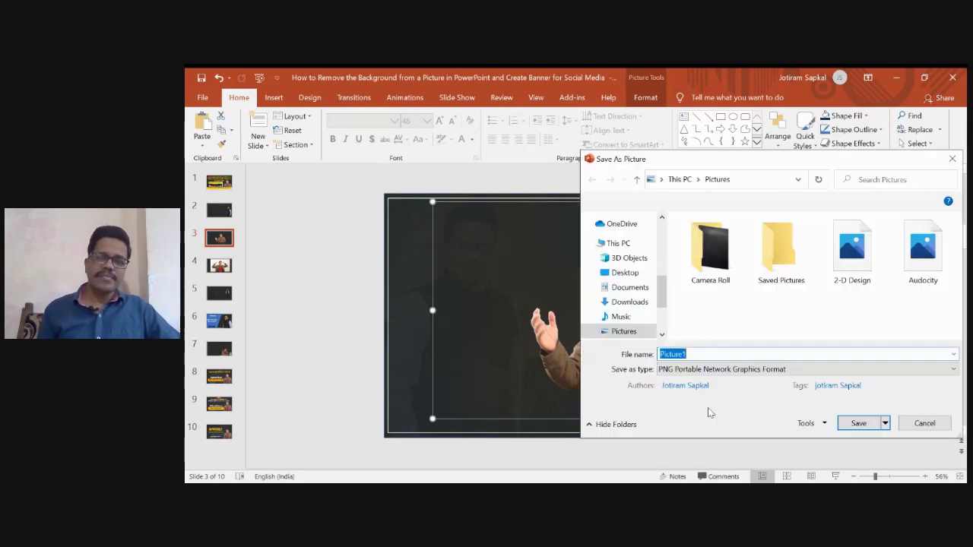
left_click(708, 355)
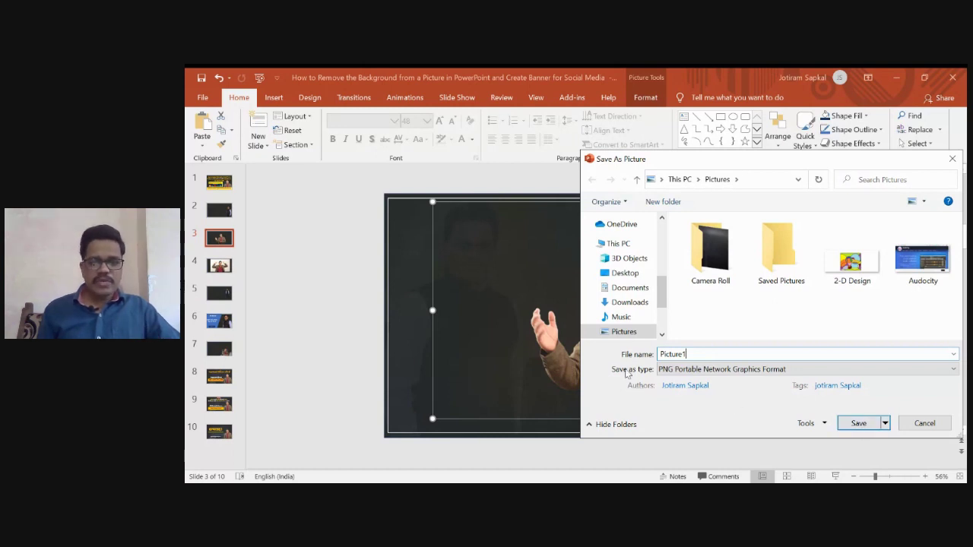
left_click(685, 371)
key("Down")
key("Up")
key("Down")
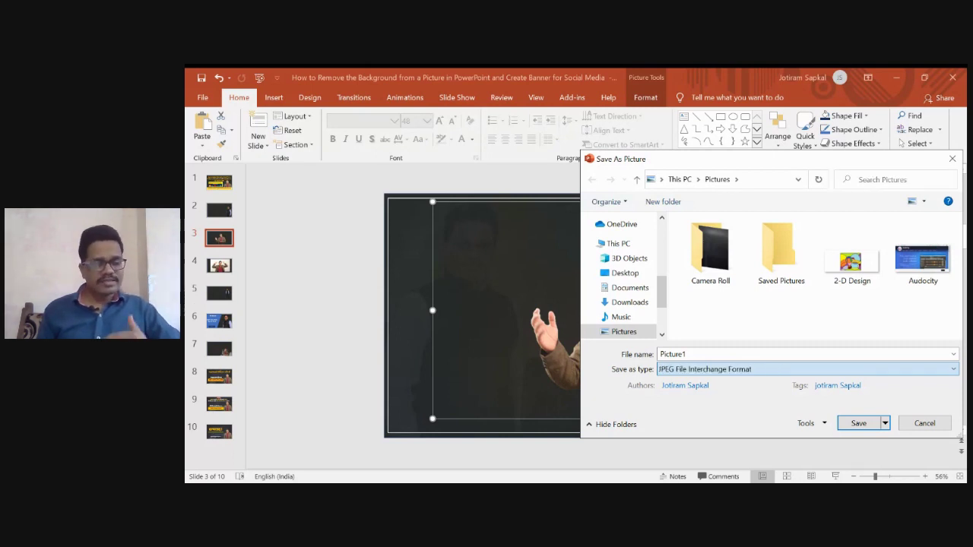
key("Up")
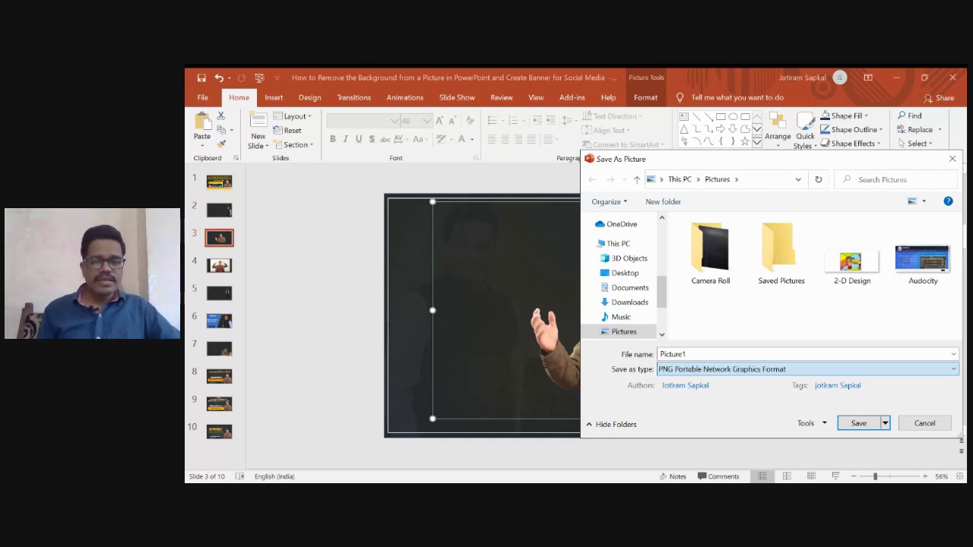
left_click(686, 405)
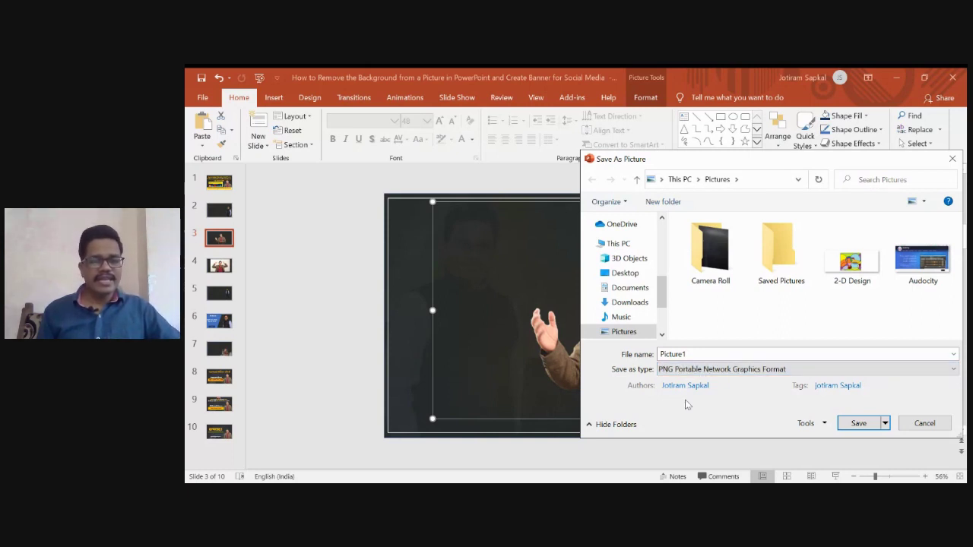
left_click(858, 423)
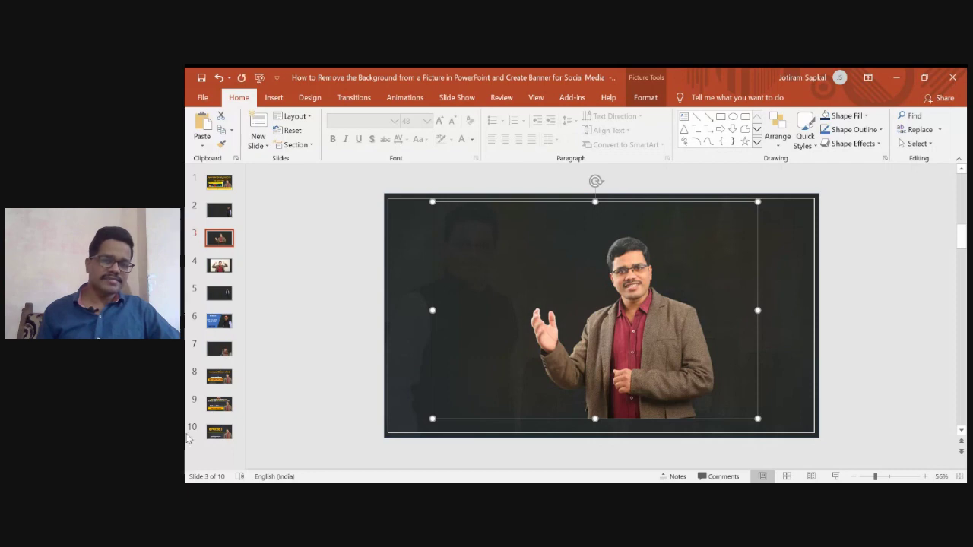
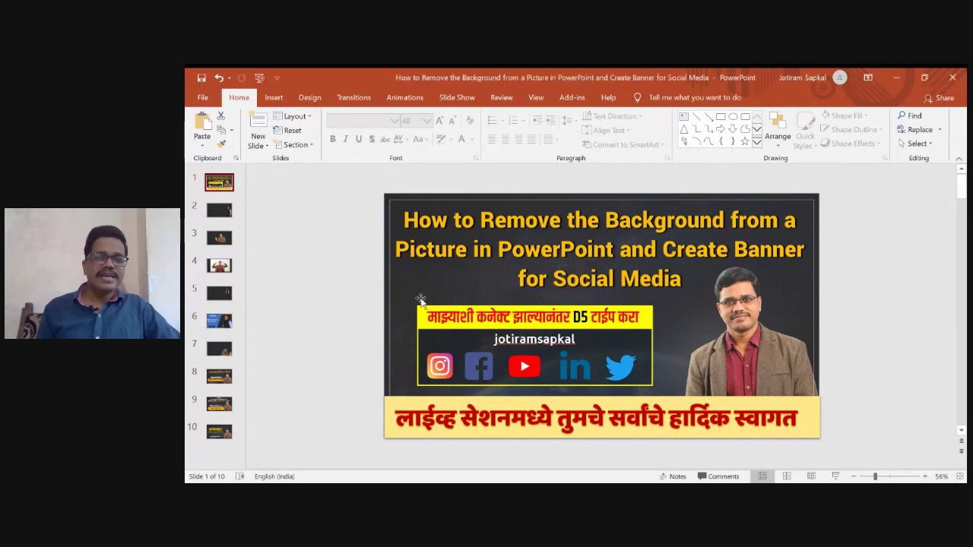
Display slide 8, the Facebook group invitation banner with Marathi title and portrait.
left_click(225, 380)
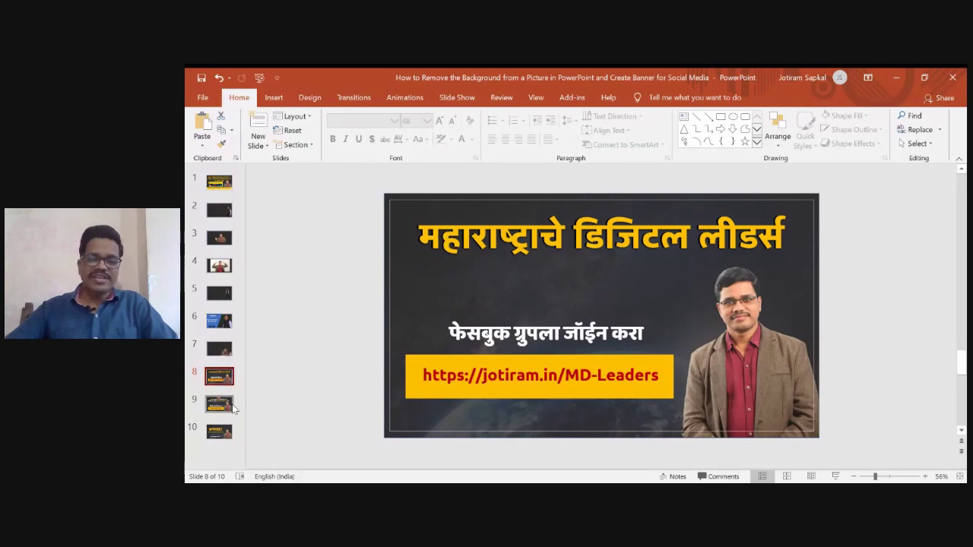
View slide 9's free webinar banner, then finish on slide 10, the 'धन्यवाद !' closing banner.
left_click(219, 411)
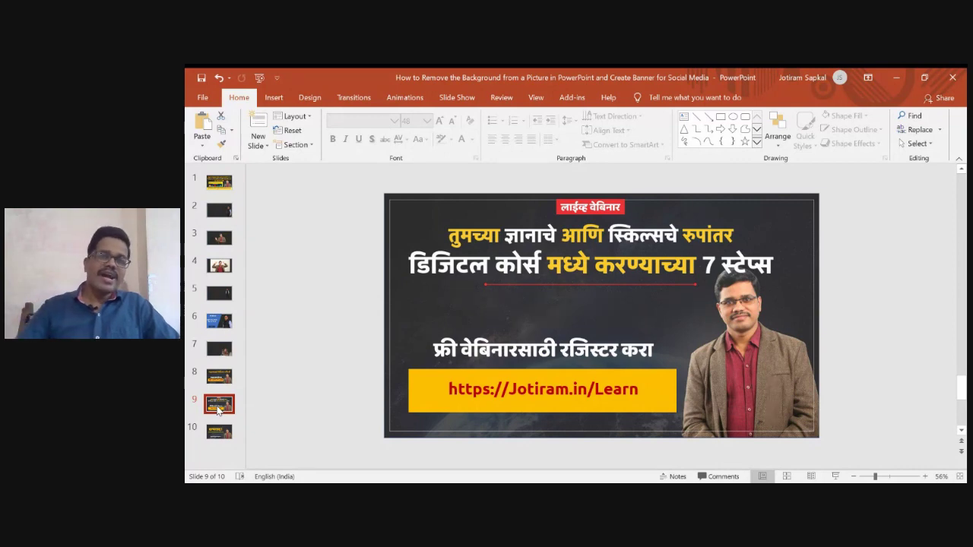
left_click(219, 434)
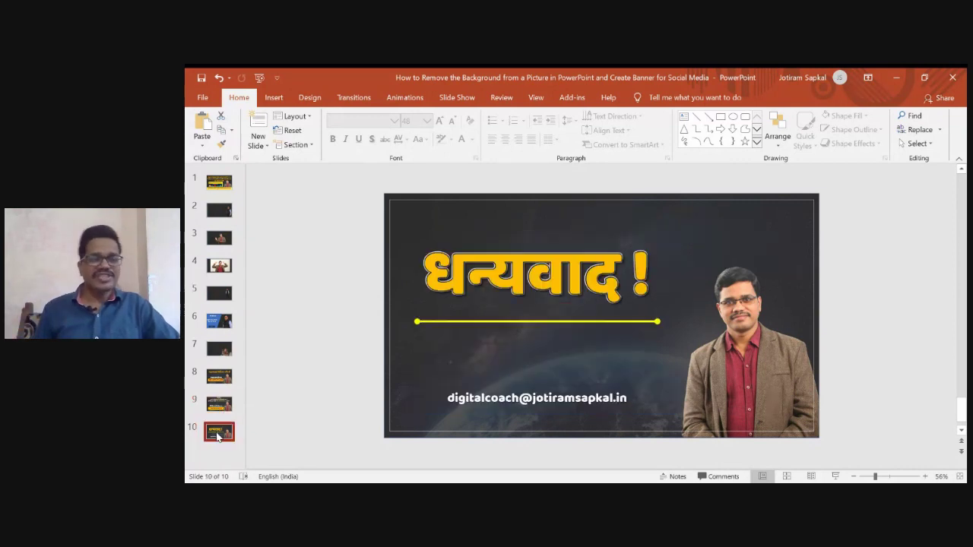